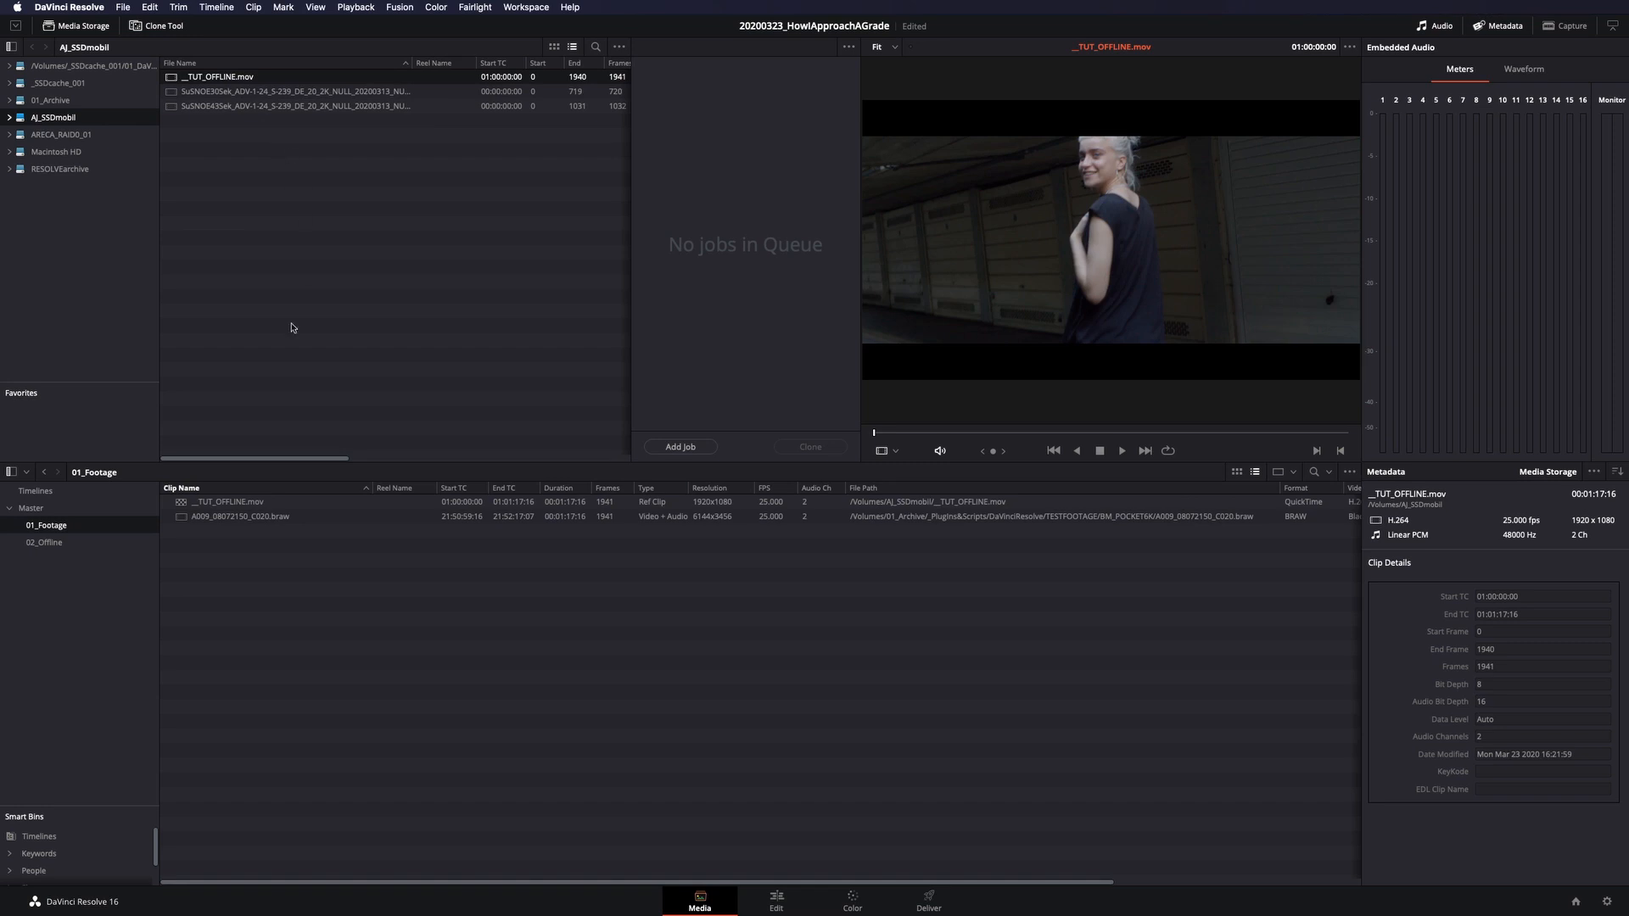
Move __TUT_OFFLINE.mov into the 02_Offline bin and link it to Timeline 1 as the offline reference clip
drag(216, 502, 89, 544)
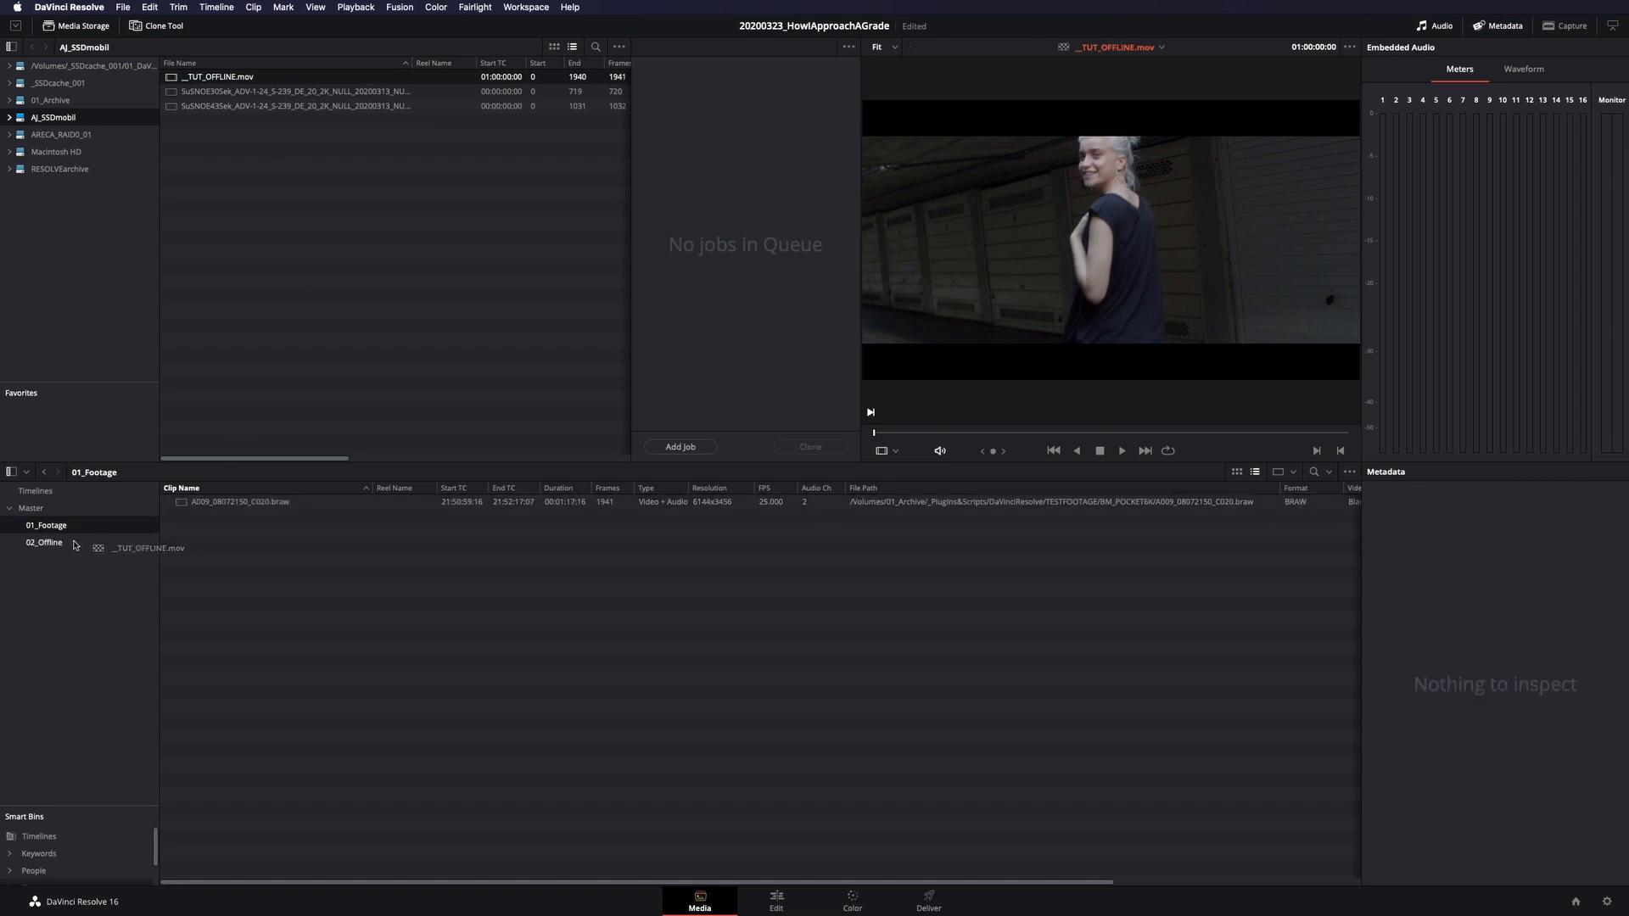
click(34, 491)
right_click(212, 506)
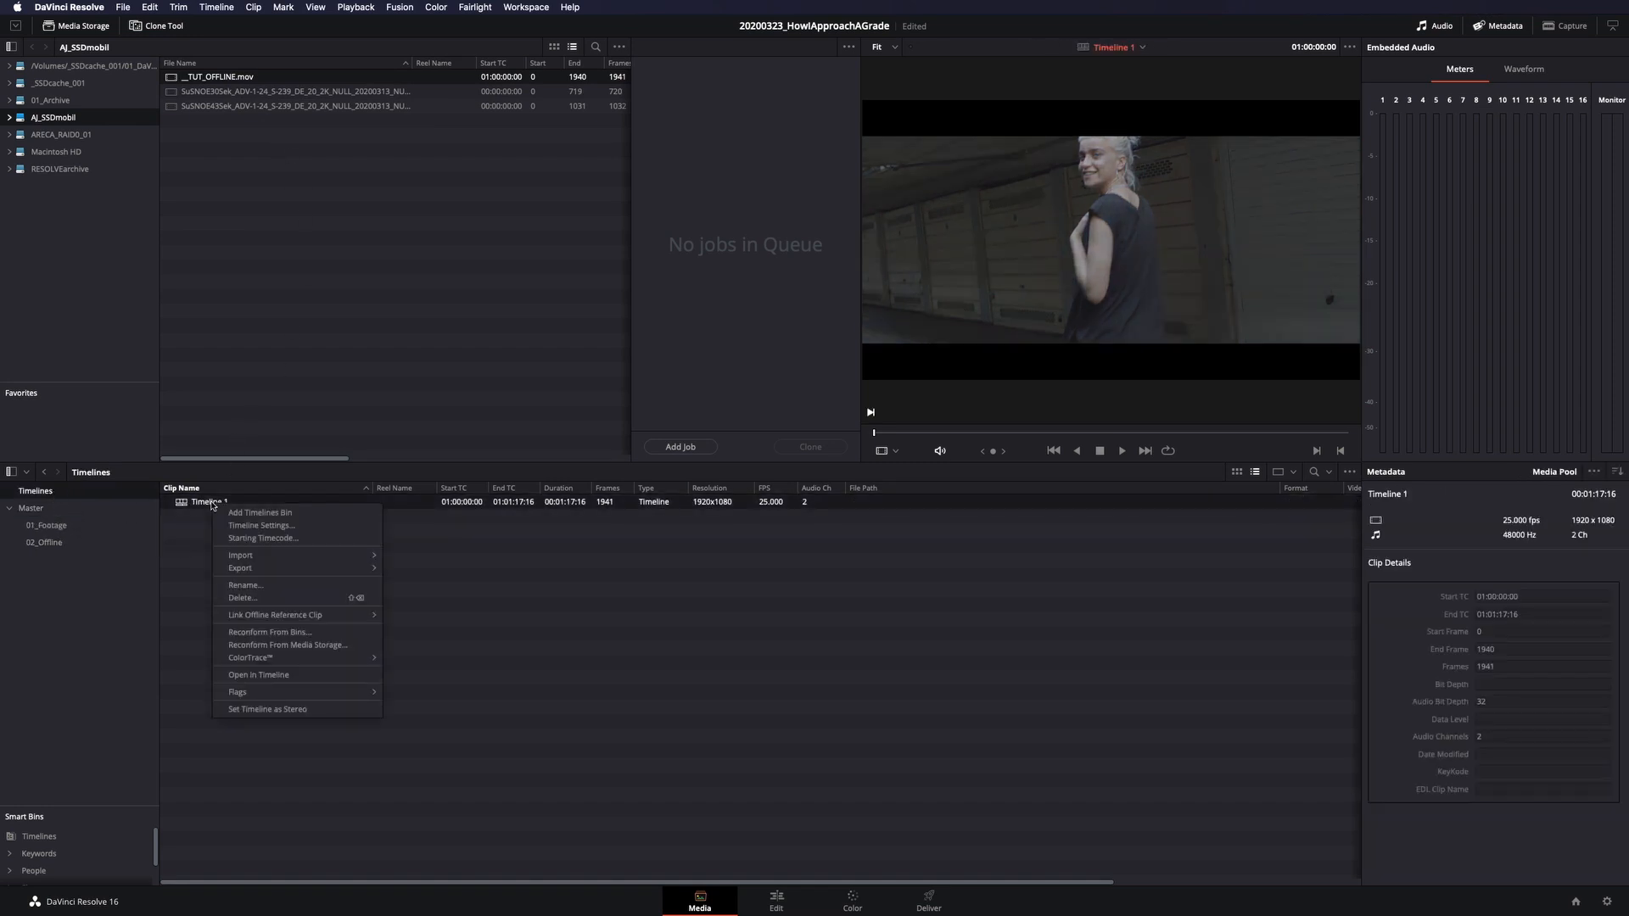
mouse_move(281, 570)
mouse_move(288, 615)
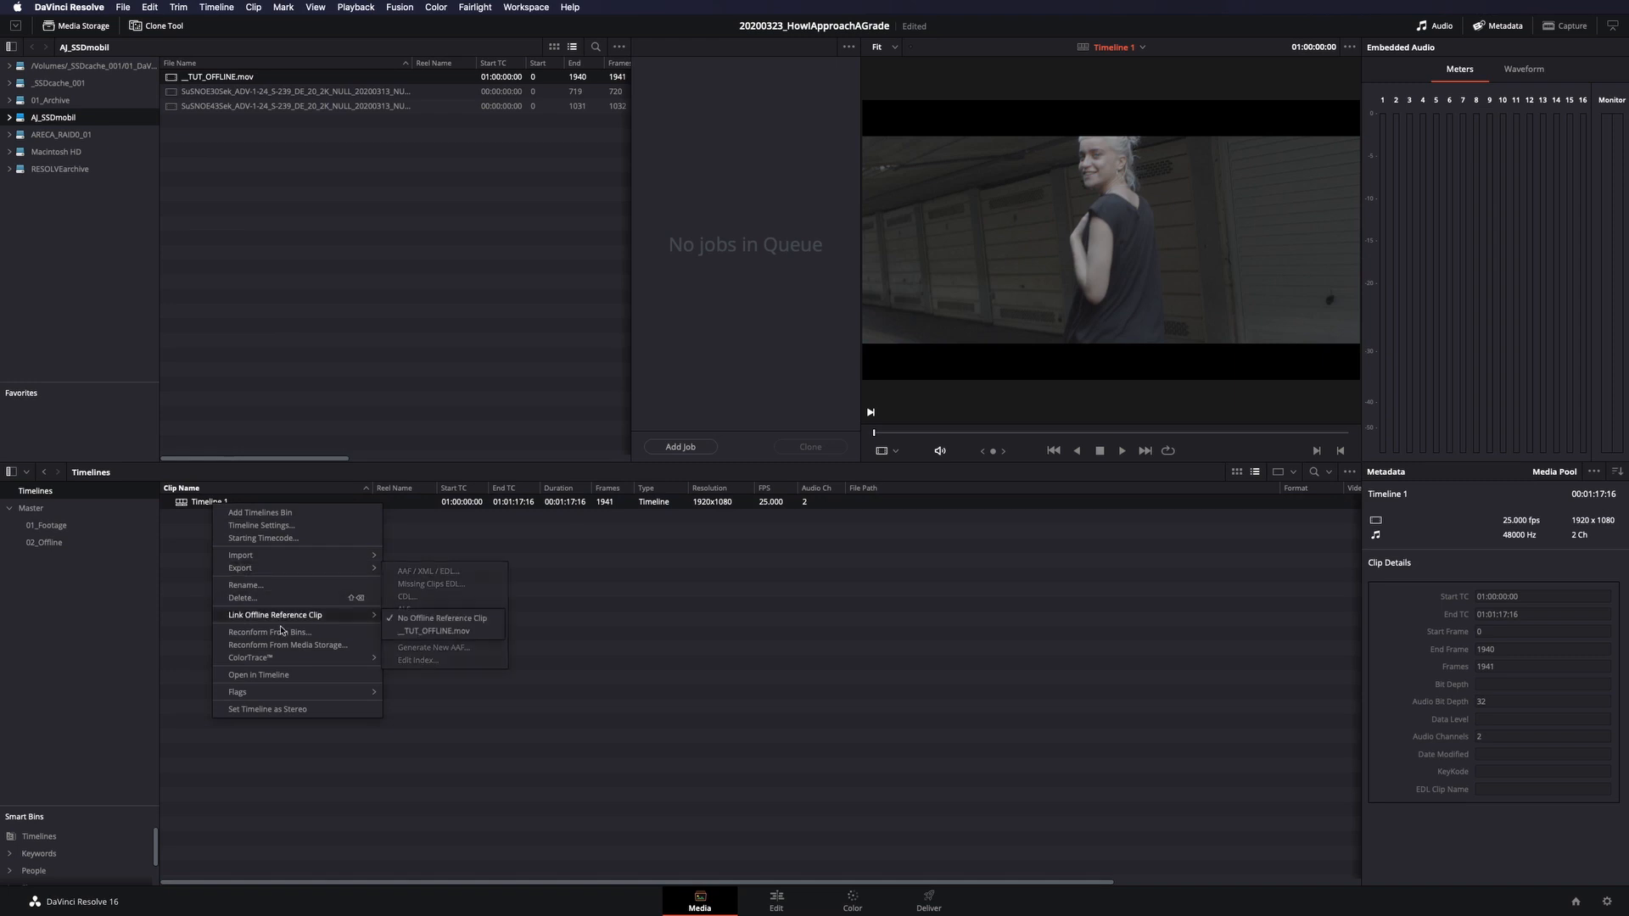
click(443, 632)
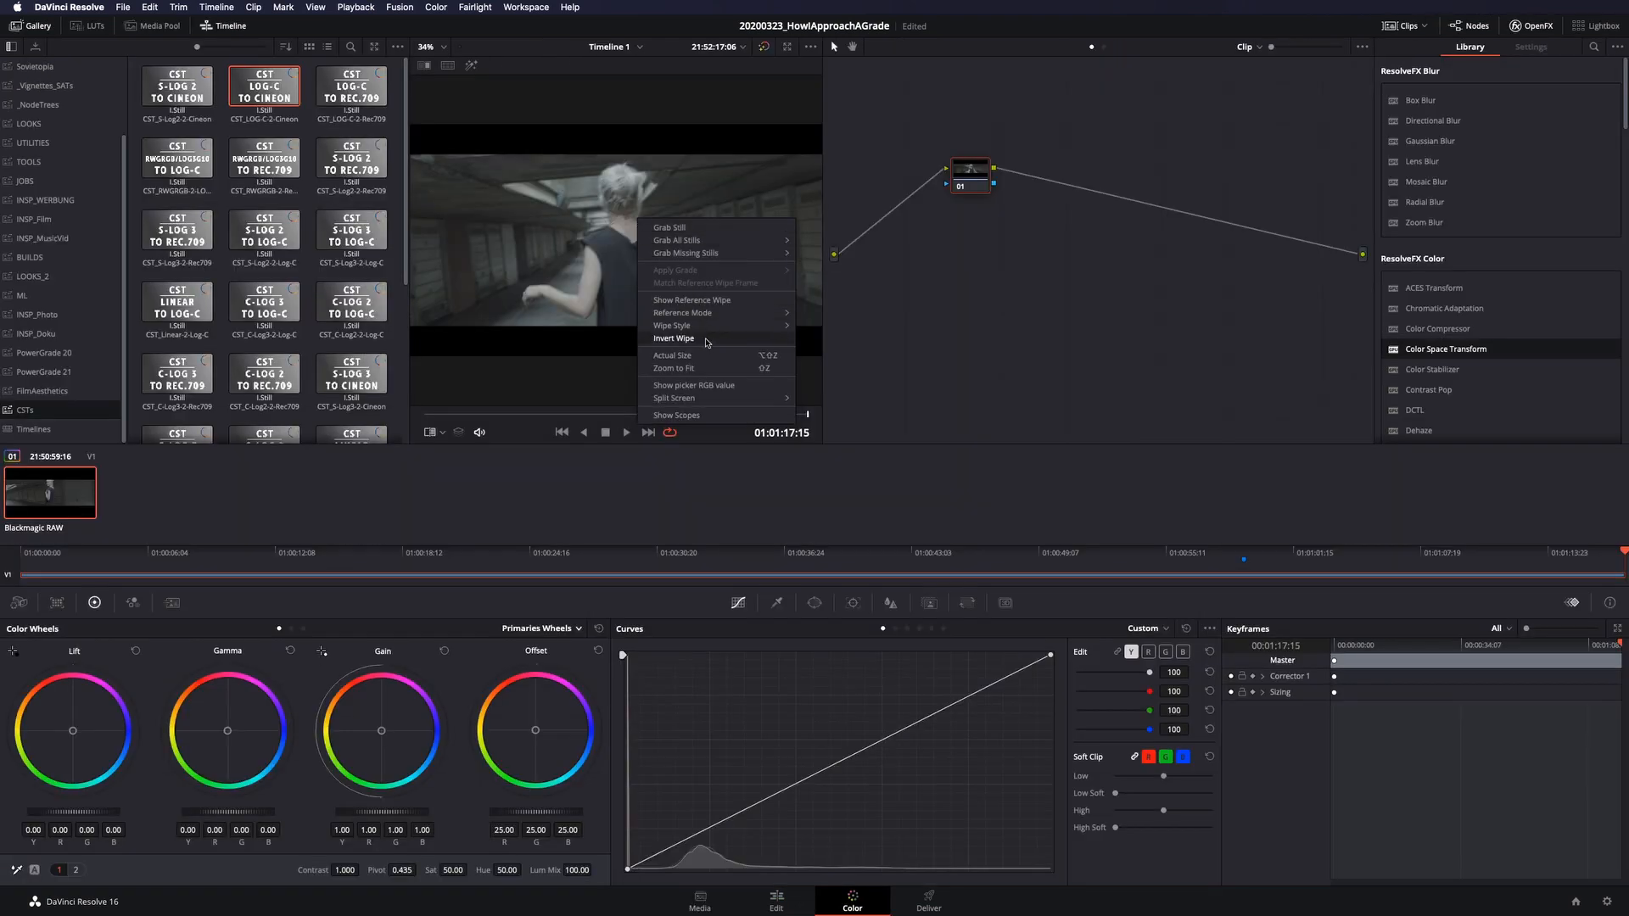
Set the viewer's reference mode to Offline, compare the shot with the reference wipe, and turn the wipe off
mouse_move(703, 316)
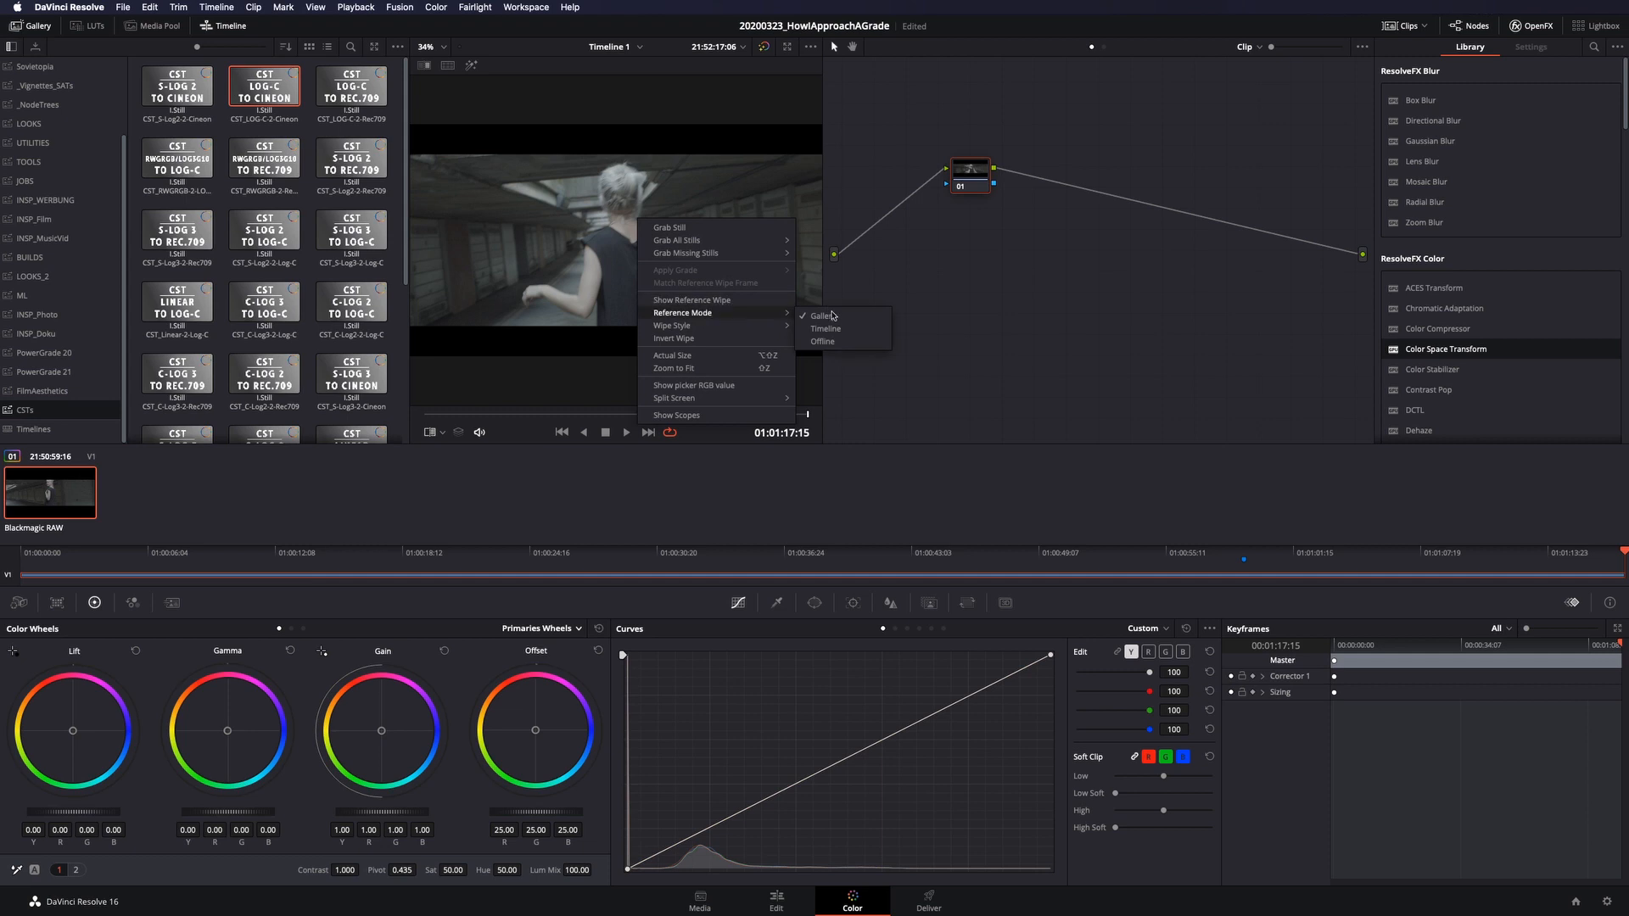
click(823, 341)
drag(604, 185, 624, 212)
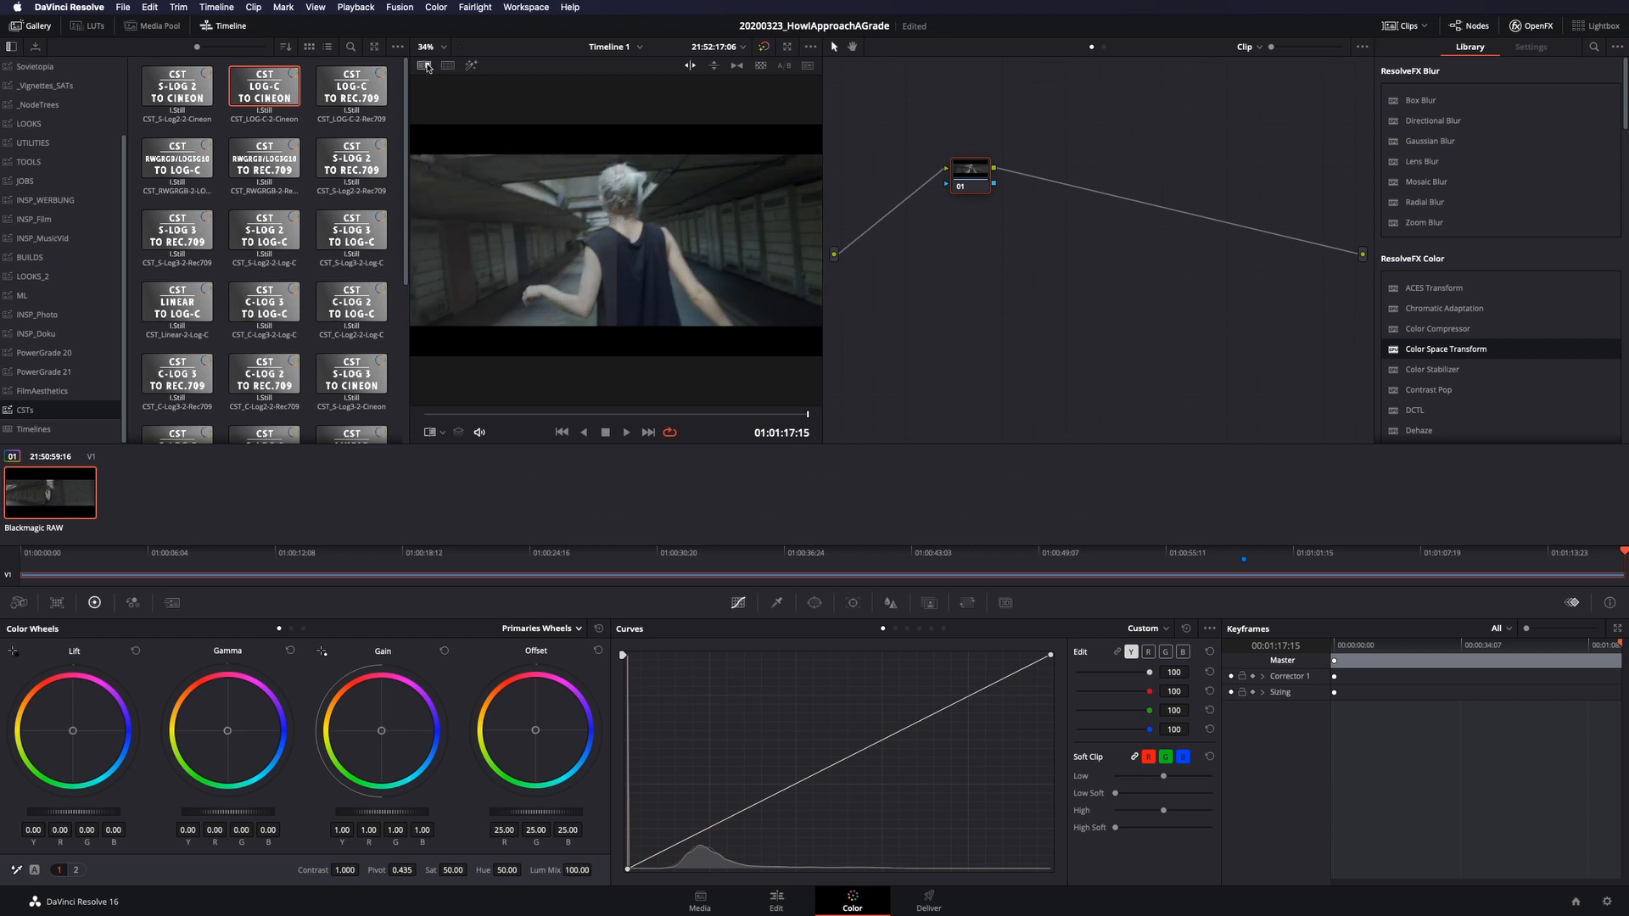
click(428, 68)
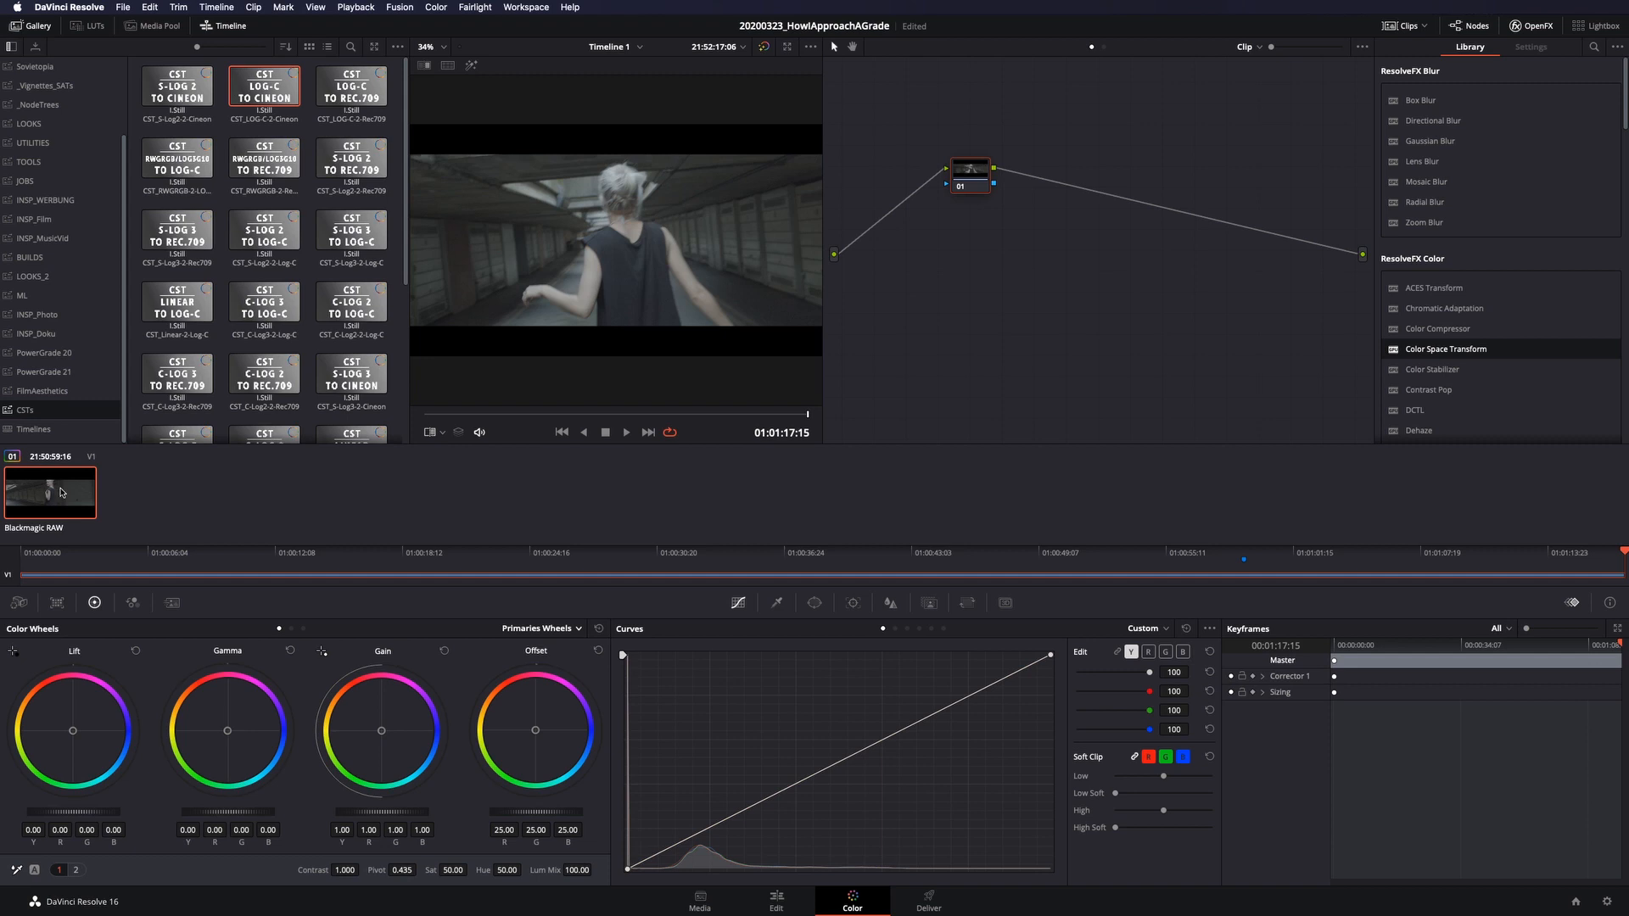
Go to the marker at 01:00:59:04 and add the clip to a new group named Group 2
drag(865, 556, 1244, 568)
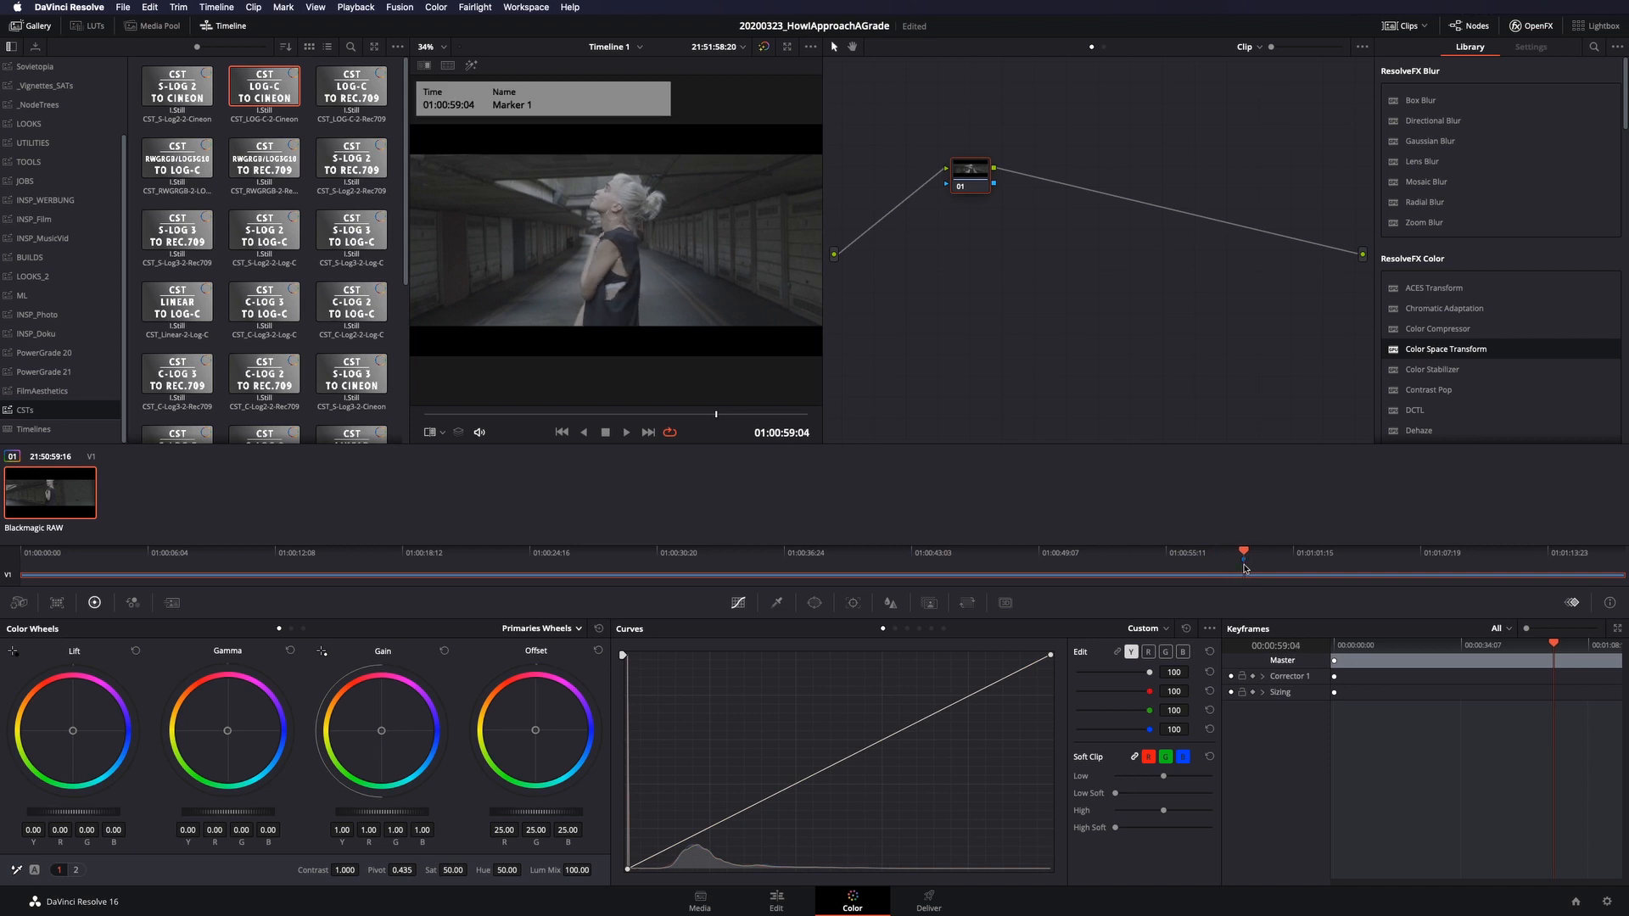
right_click(49, 495)
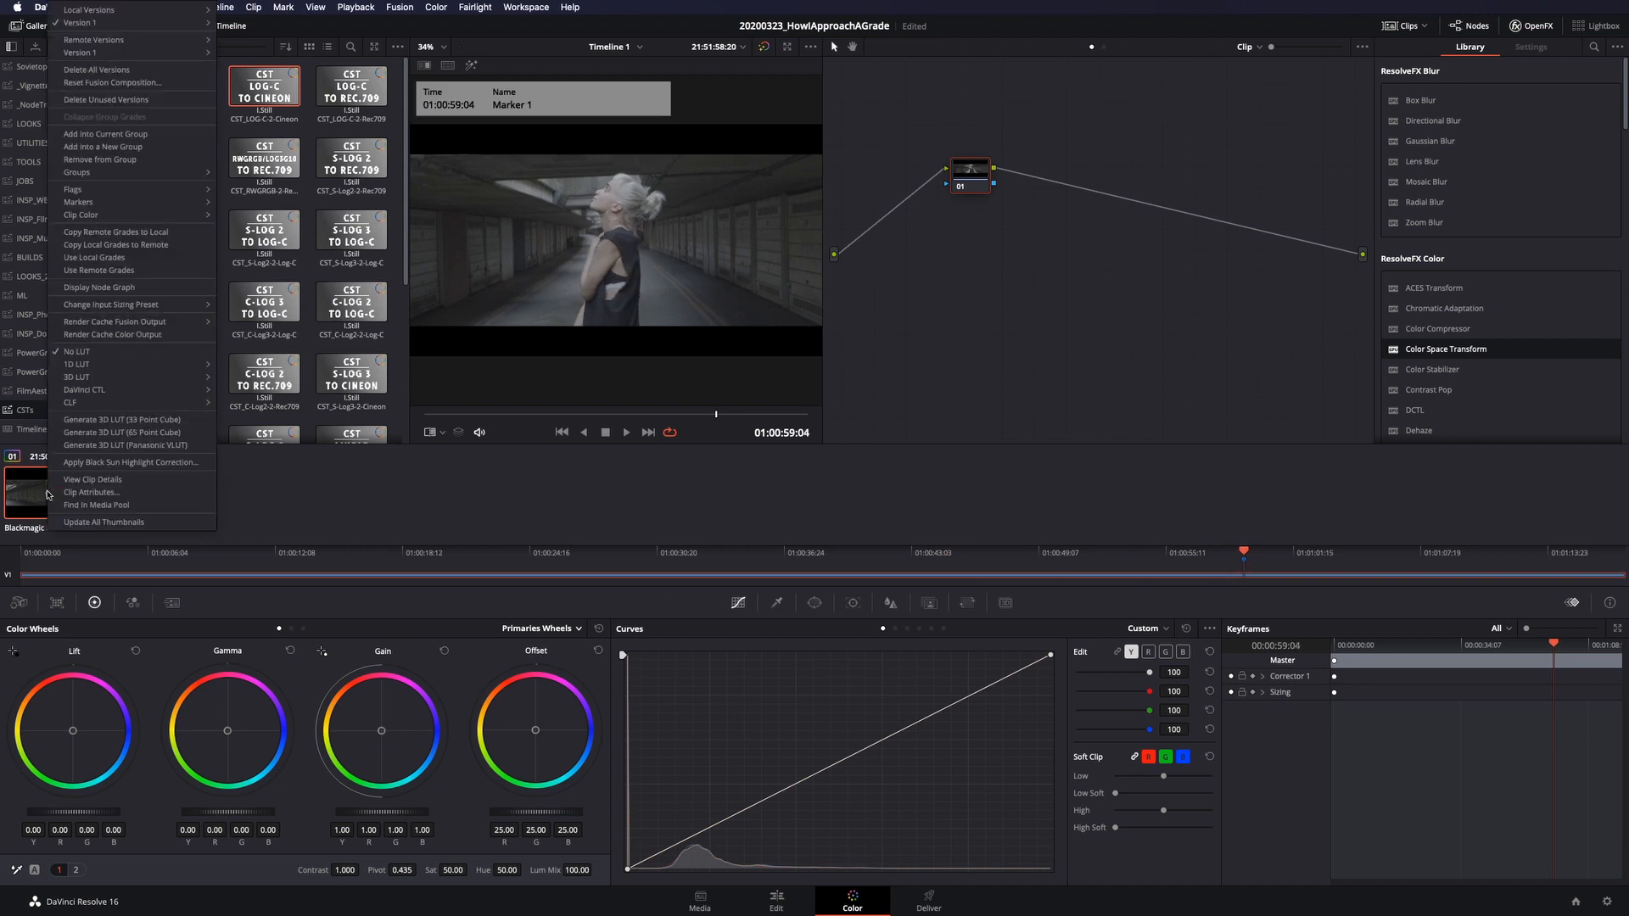
mouse_move(181, 172)
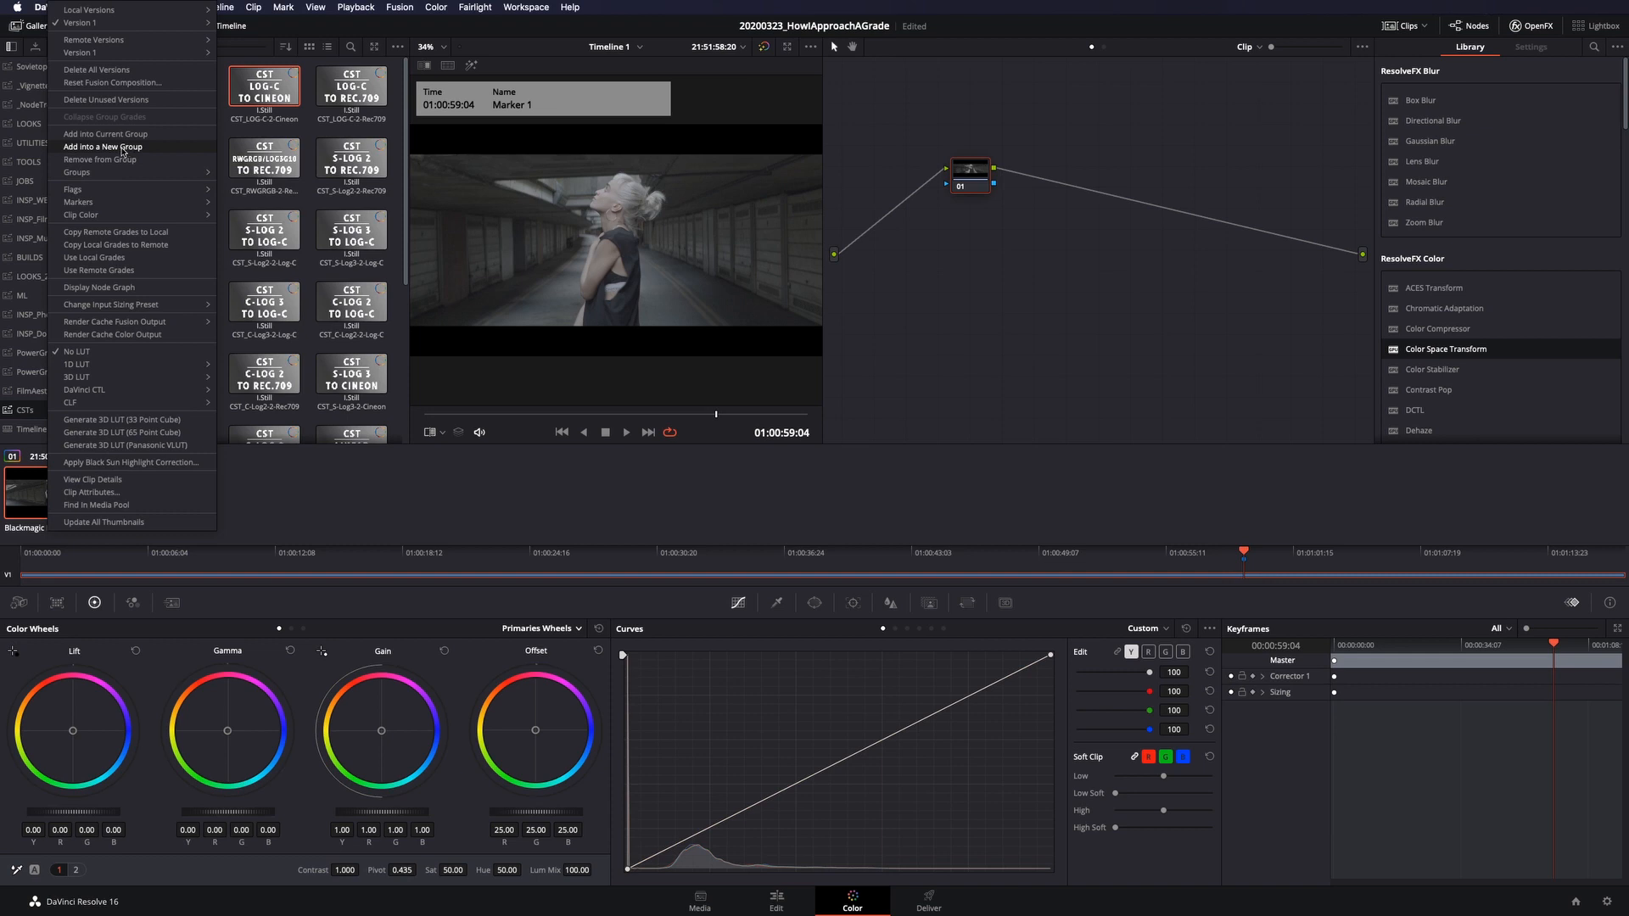
click(123, 149)
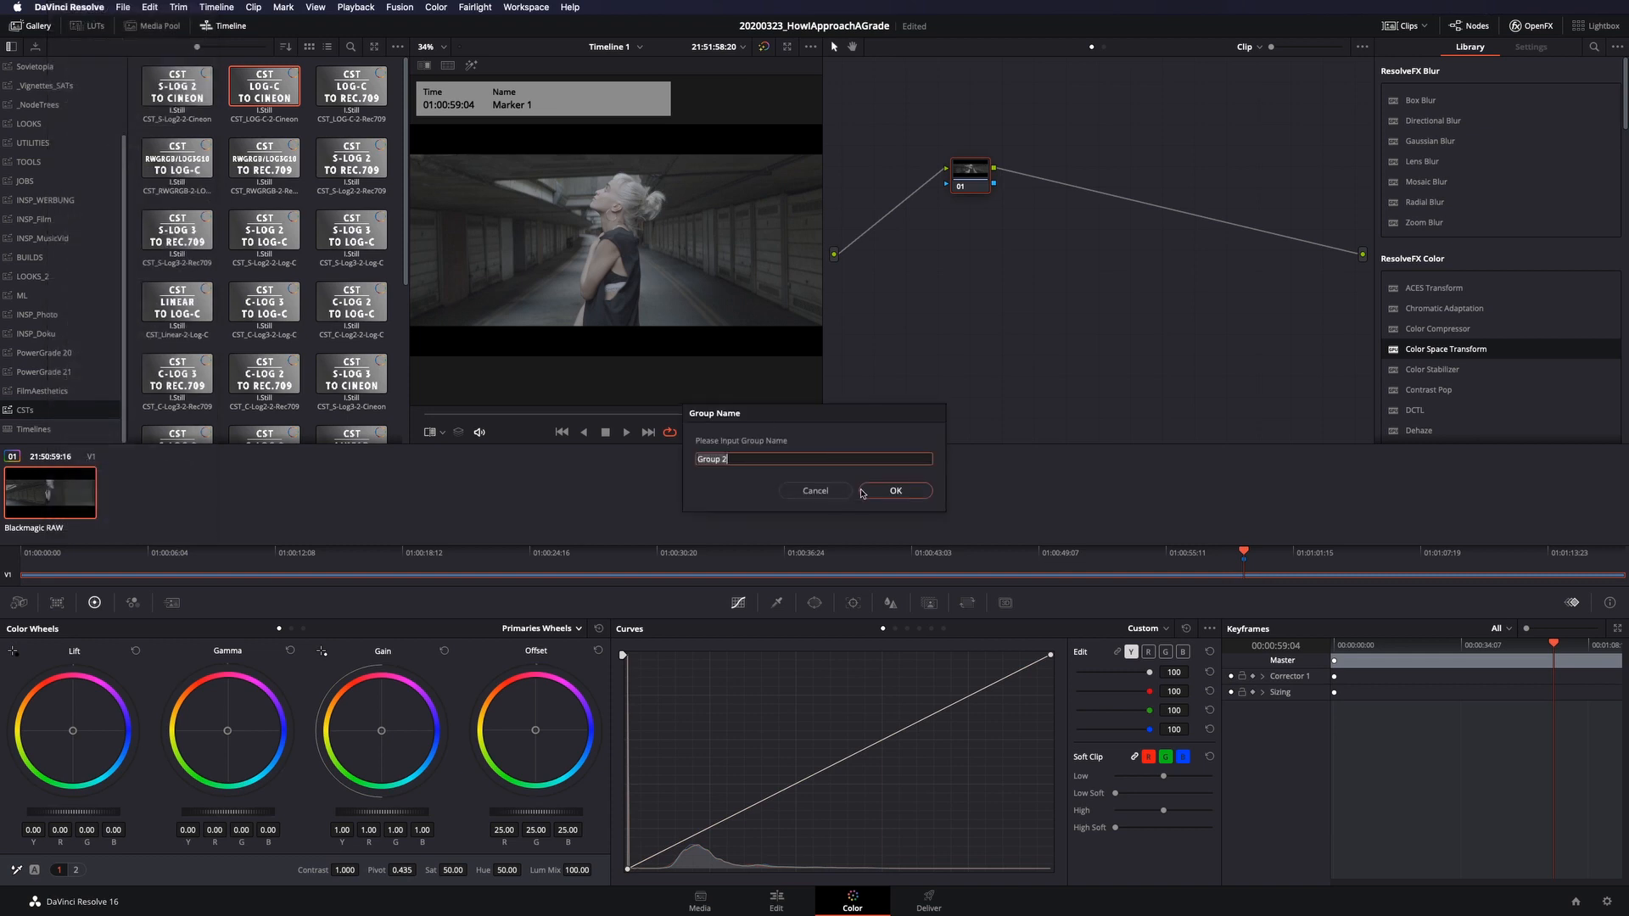
click(894, 494)
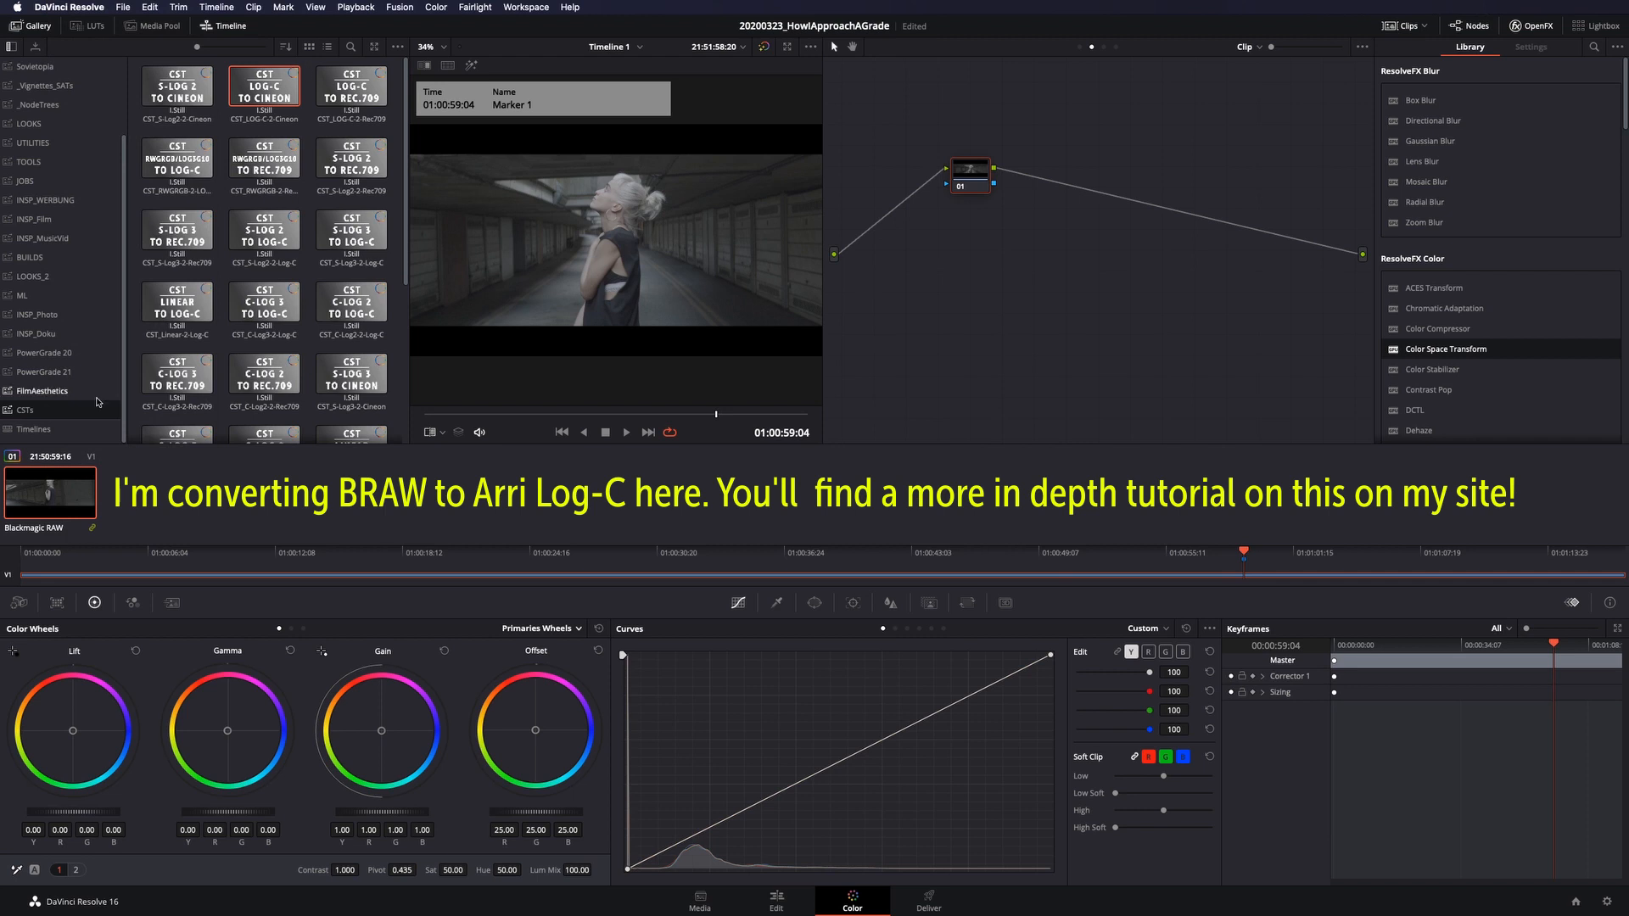
Apply the CST_BMDP6K-2-Log-C still to the clip and set the Color Space Transform's input gamma to Linear
click(328, 47)
scroll(284, 339, down, 5)
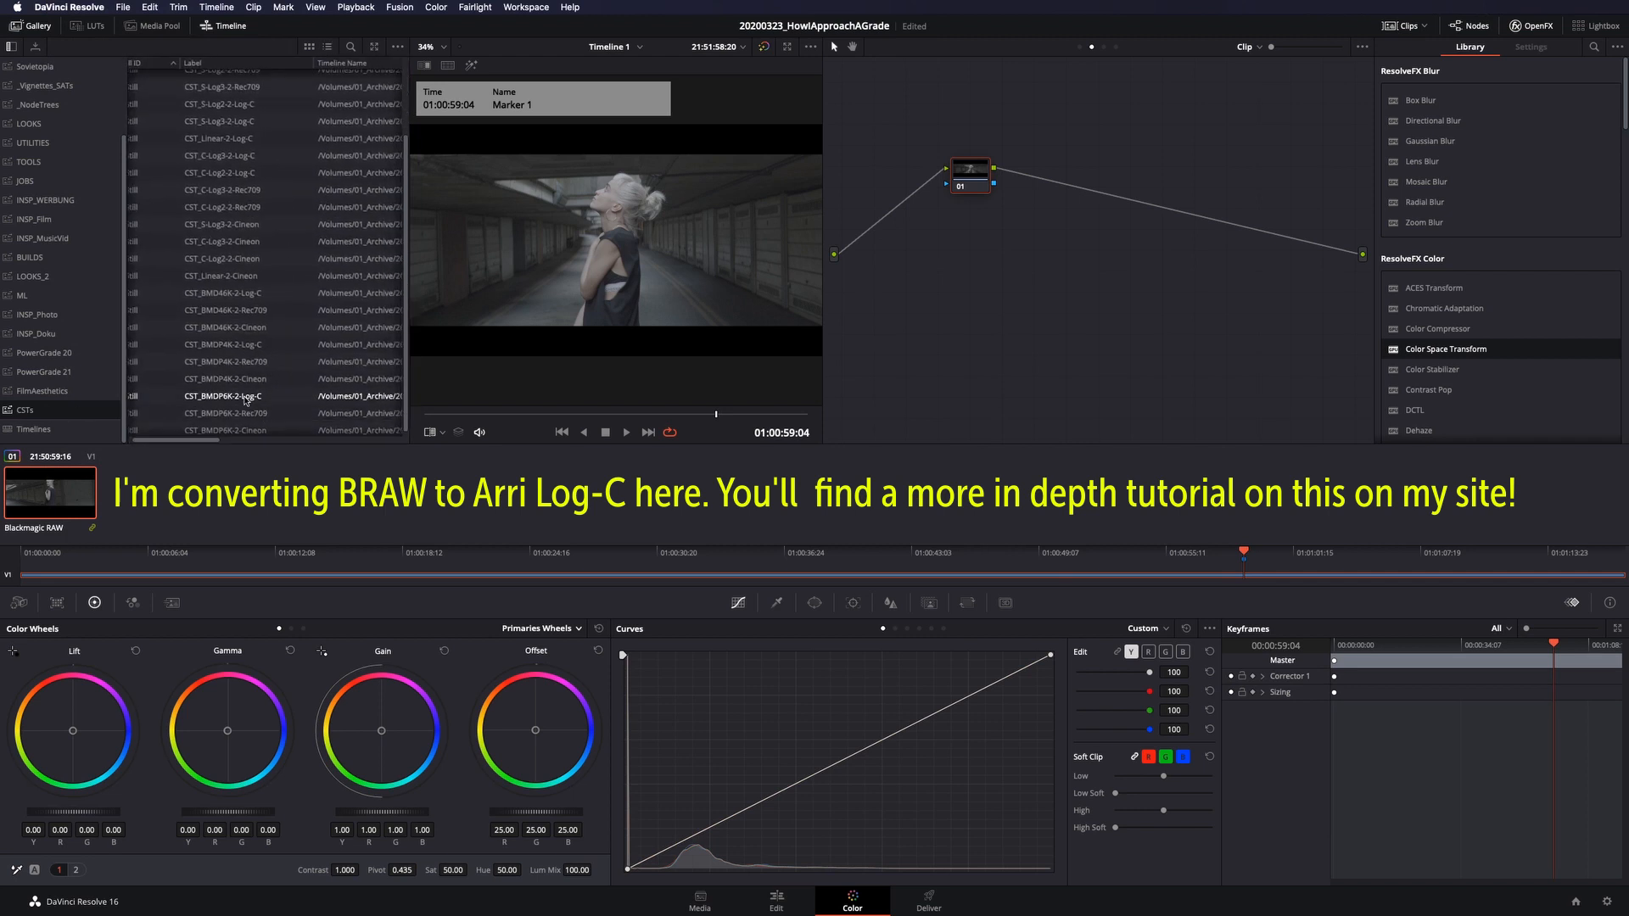
middle_click(247, 396)
click(1522, 136)
scroll(1515, 212, down, 3)
click(1495, 244)
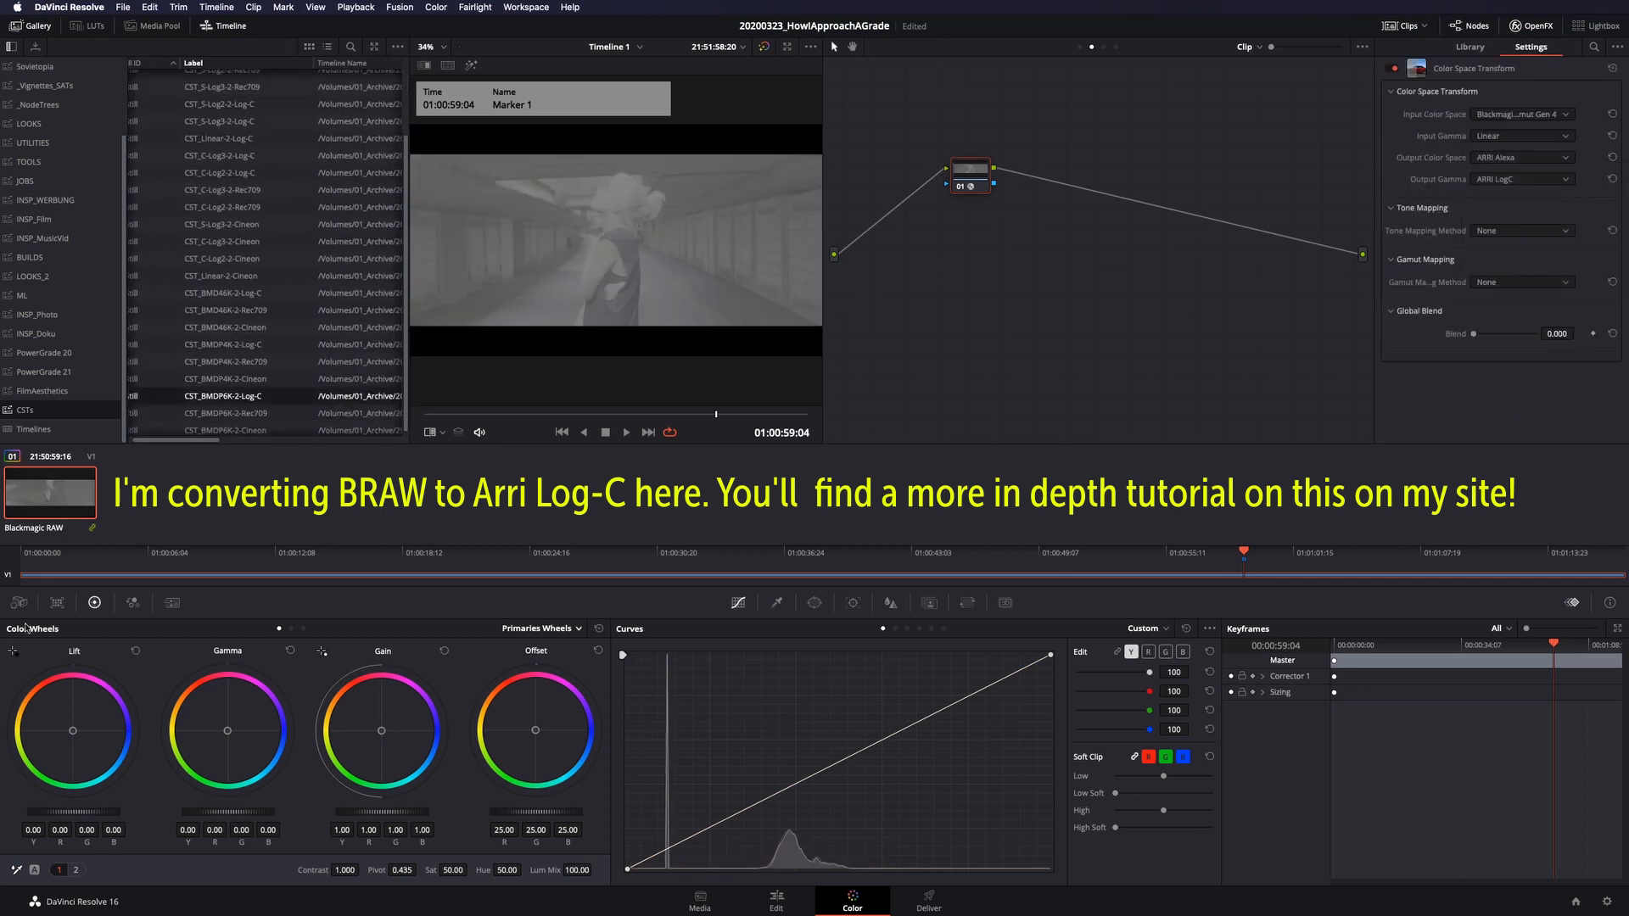
Set the clip's Camera Raw gamma to Linear and compare the image with the transform node switched off and on
click(19, 602)
click(114, 741)
click(83, 766)
key(super+d)
key(super+d)
Copy the Color Space Transform node's grade to the group pre-clip level and reset the clip-level node
drag(963, 179, 962, 191)
key(super+c)
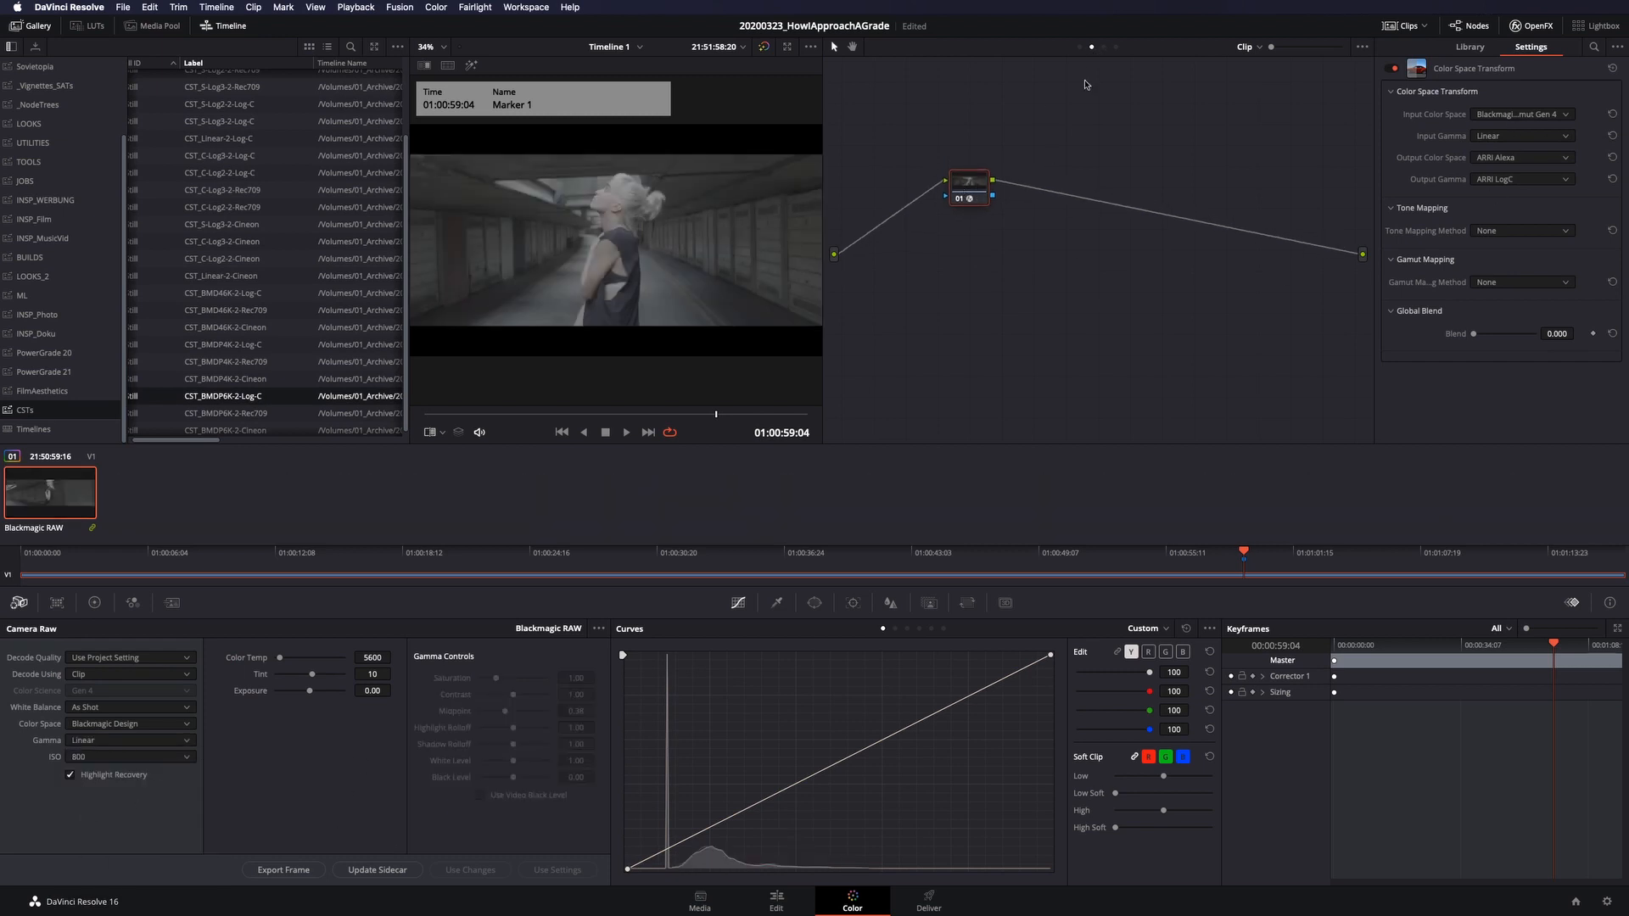
click(1080, 46)
key(super+v)
click(1091, 46)
click(968, 194)
key(shift+Home)
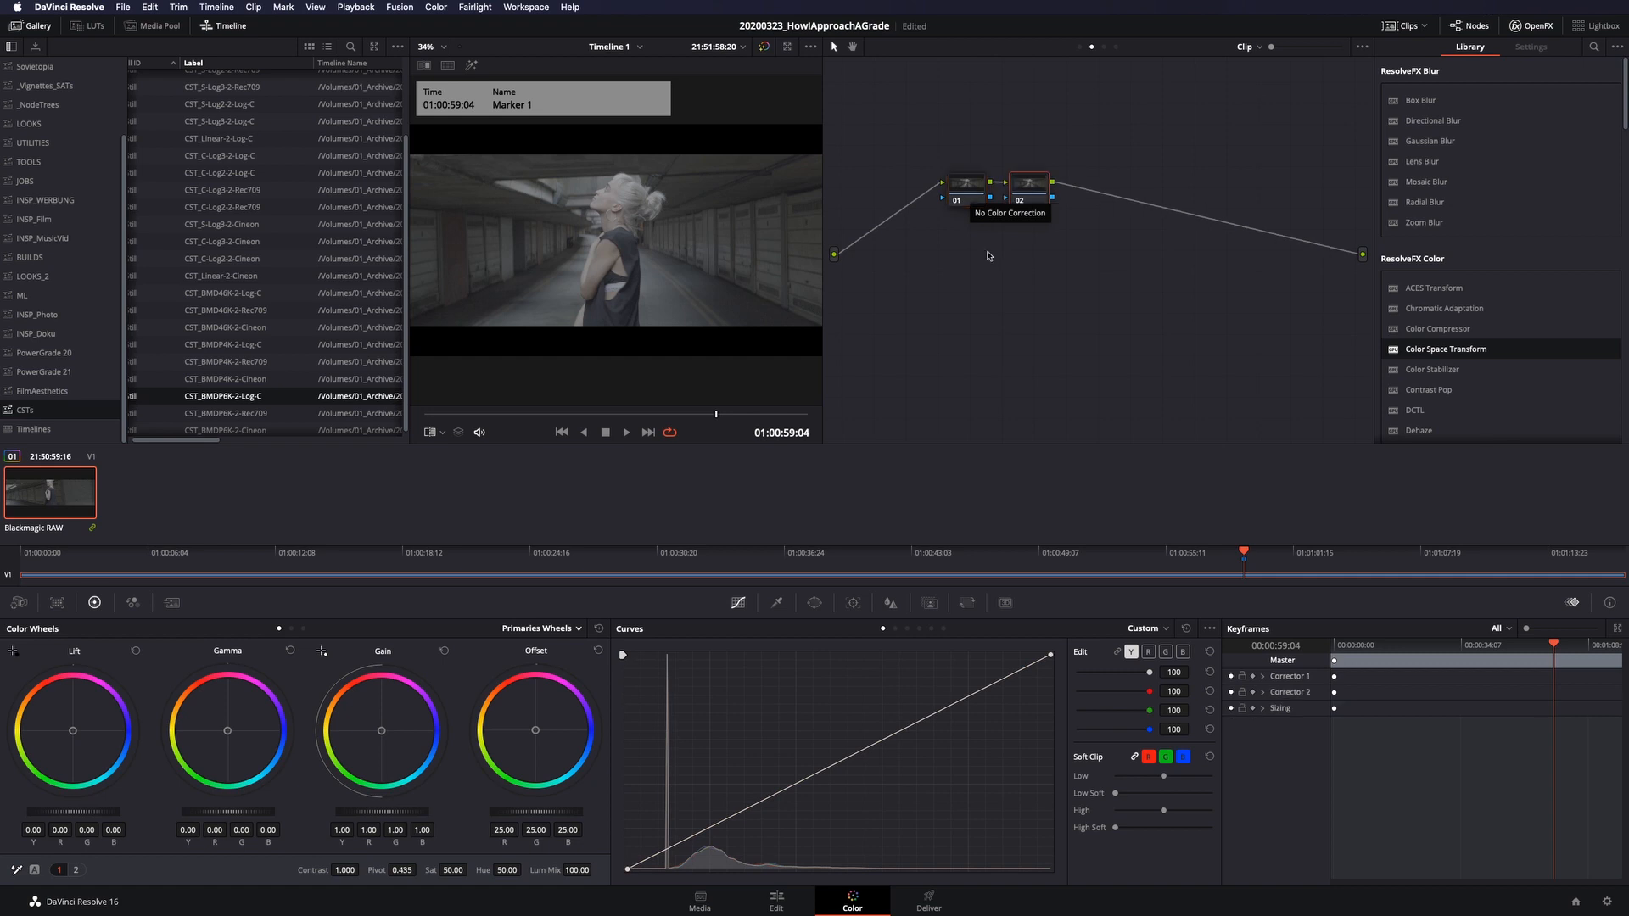
Apply a 3D LUT to the clip's second node
right_click(968, 194)
mouse_move(1077, 325)
mouse_move(1288, 650)
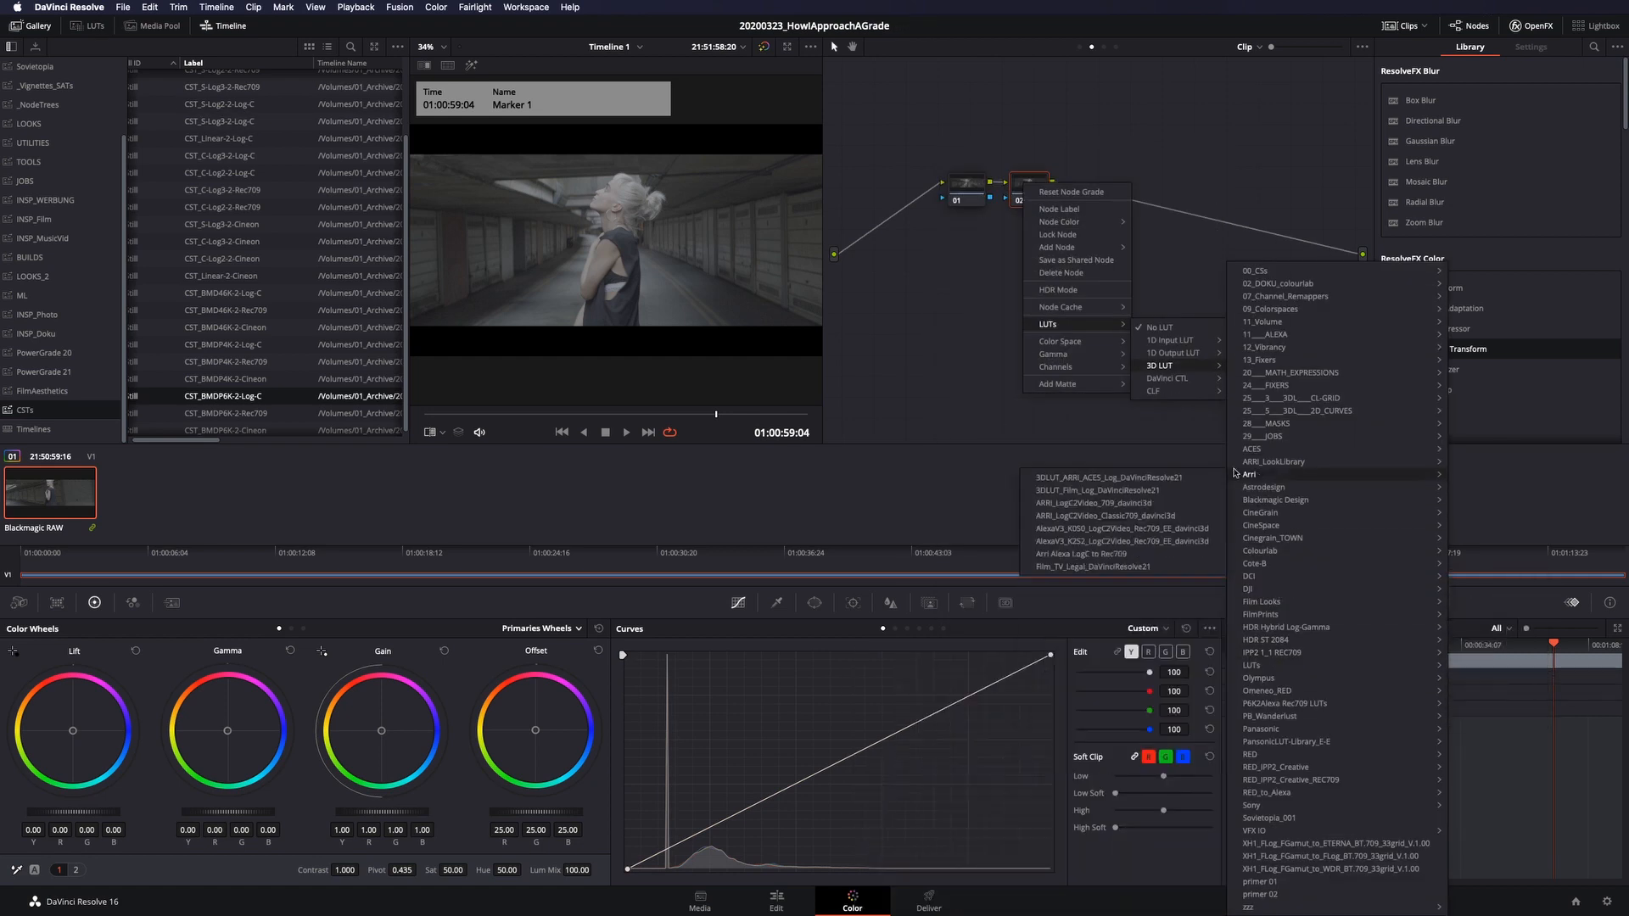
click(1498, 652)
Enable Printer Light Hotkeys and rebalance the first node's offset with printer lights
click(436, 7)
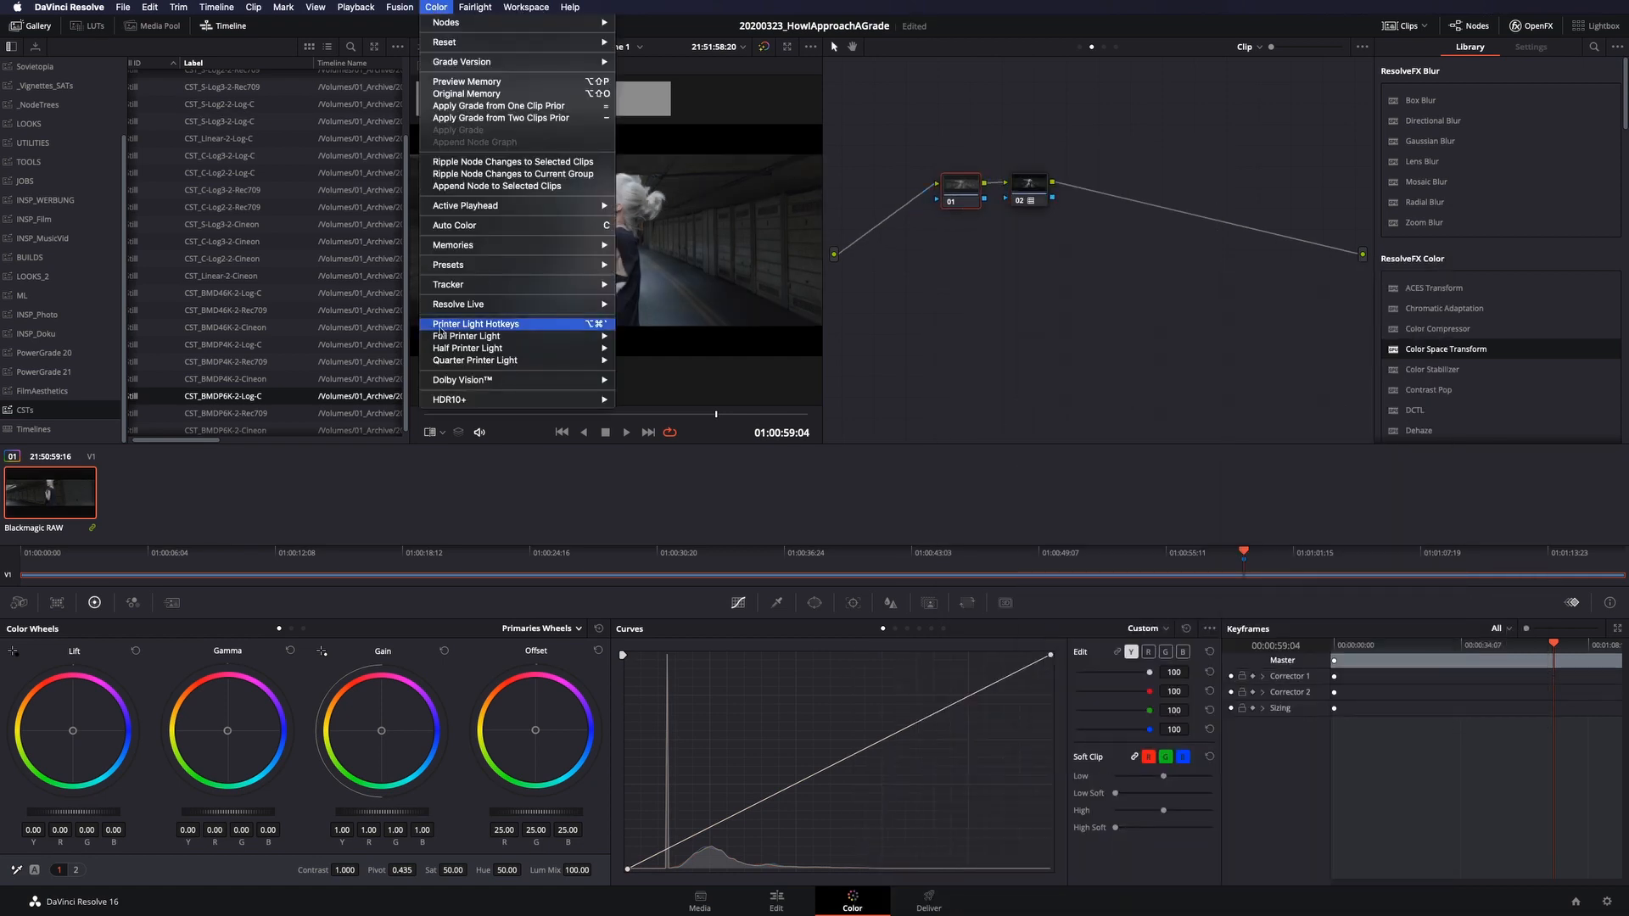
click(452, 327)
drag(966, 186, 958, 193)
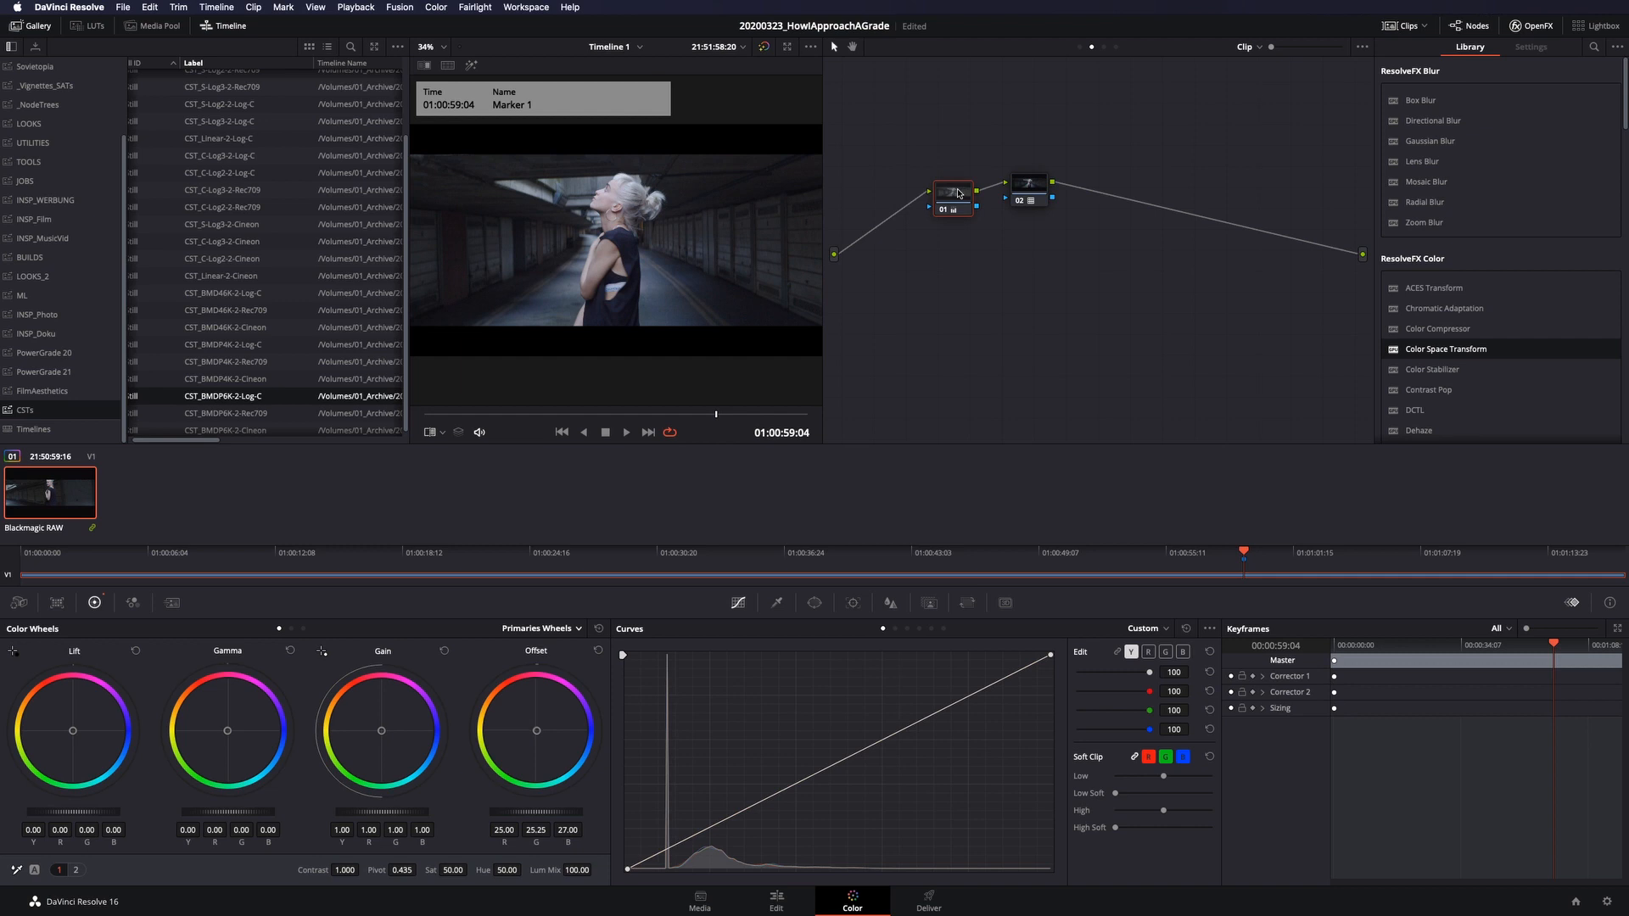
key(KP_8)
Add a serial node after the LUT node, and append the FilmAesthetics HueVsSat_2383, HueVsHue_2383 and FilmPrintCurveMild grades to the chain
drag(1028, 185, 1027, 193)
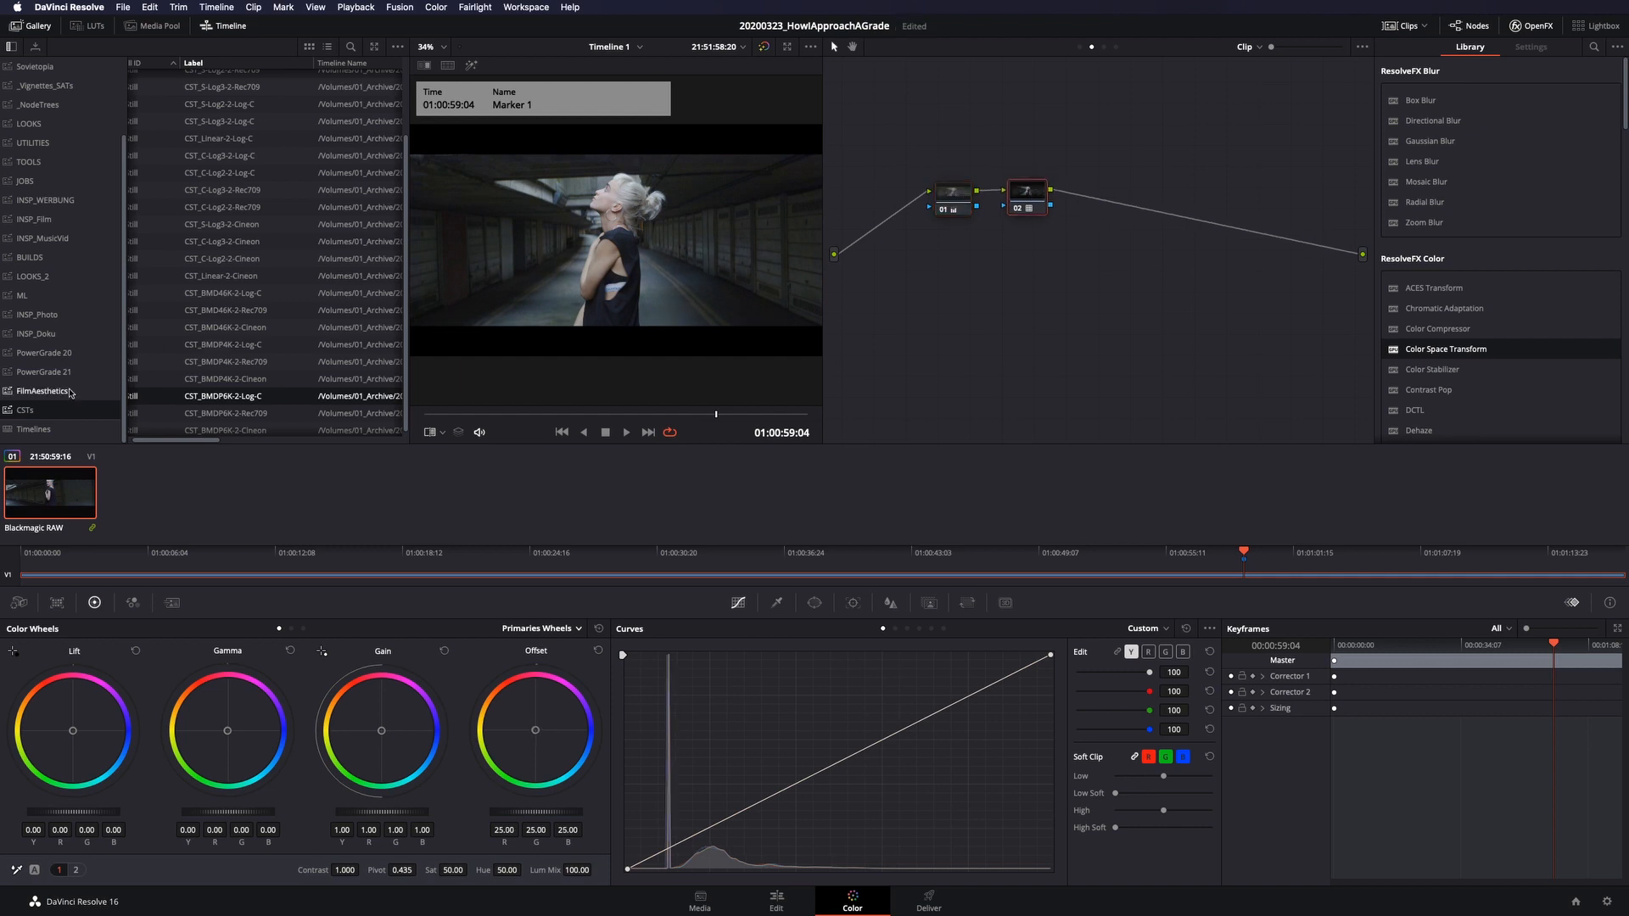
click(71, 392)
drag(252, 164, 1053, 198)
click(1030, 197)
key(alt+s)
drag(304, 148, 1216, 200)
drag(254, 181, 1343, 195)
Set node 01's offset to 20.50, 20.75, 20.00 and grade node 04 with lift -0.02, gamma 0.01 and gain 1.08
click(1141, 202)
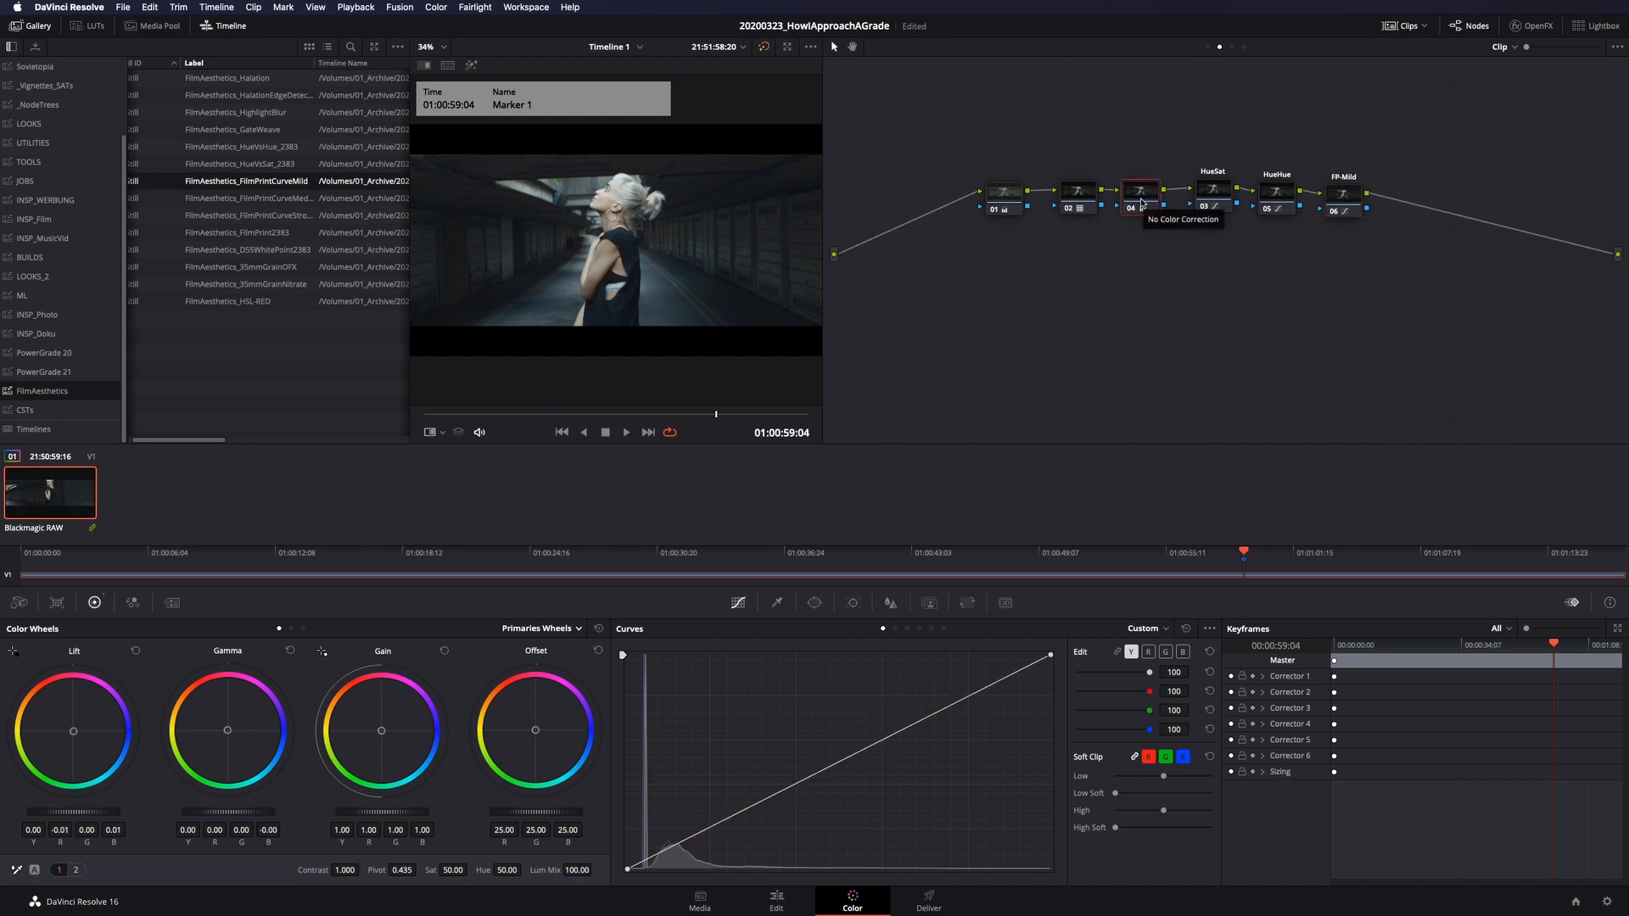
click(1007, 198)
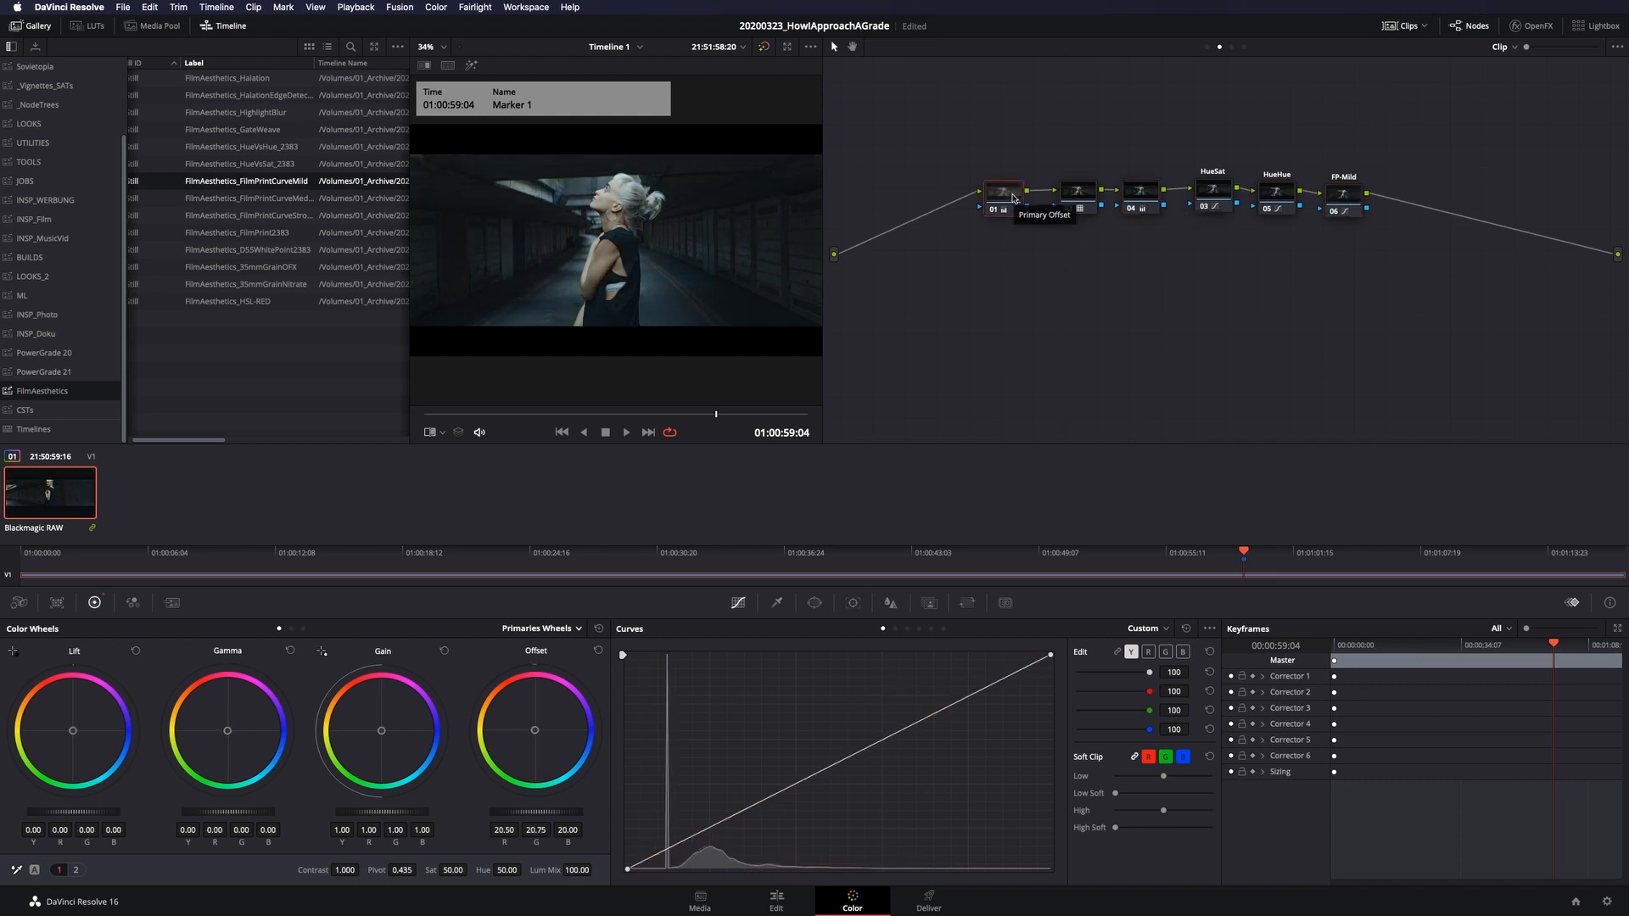
click(1137, 199)
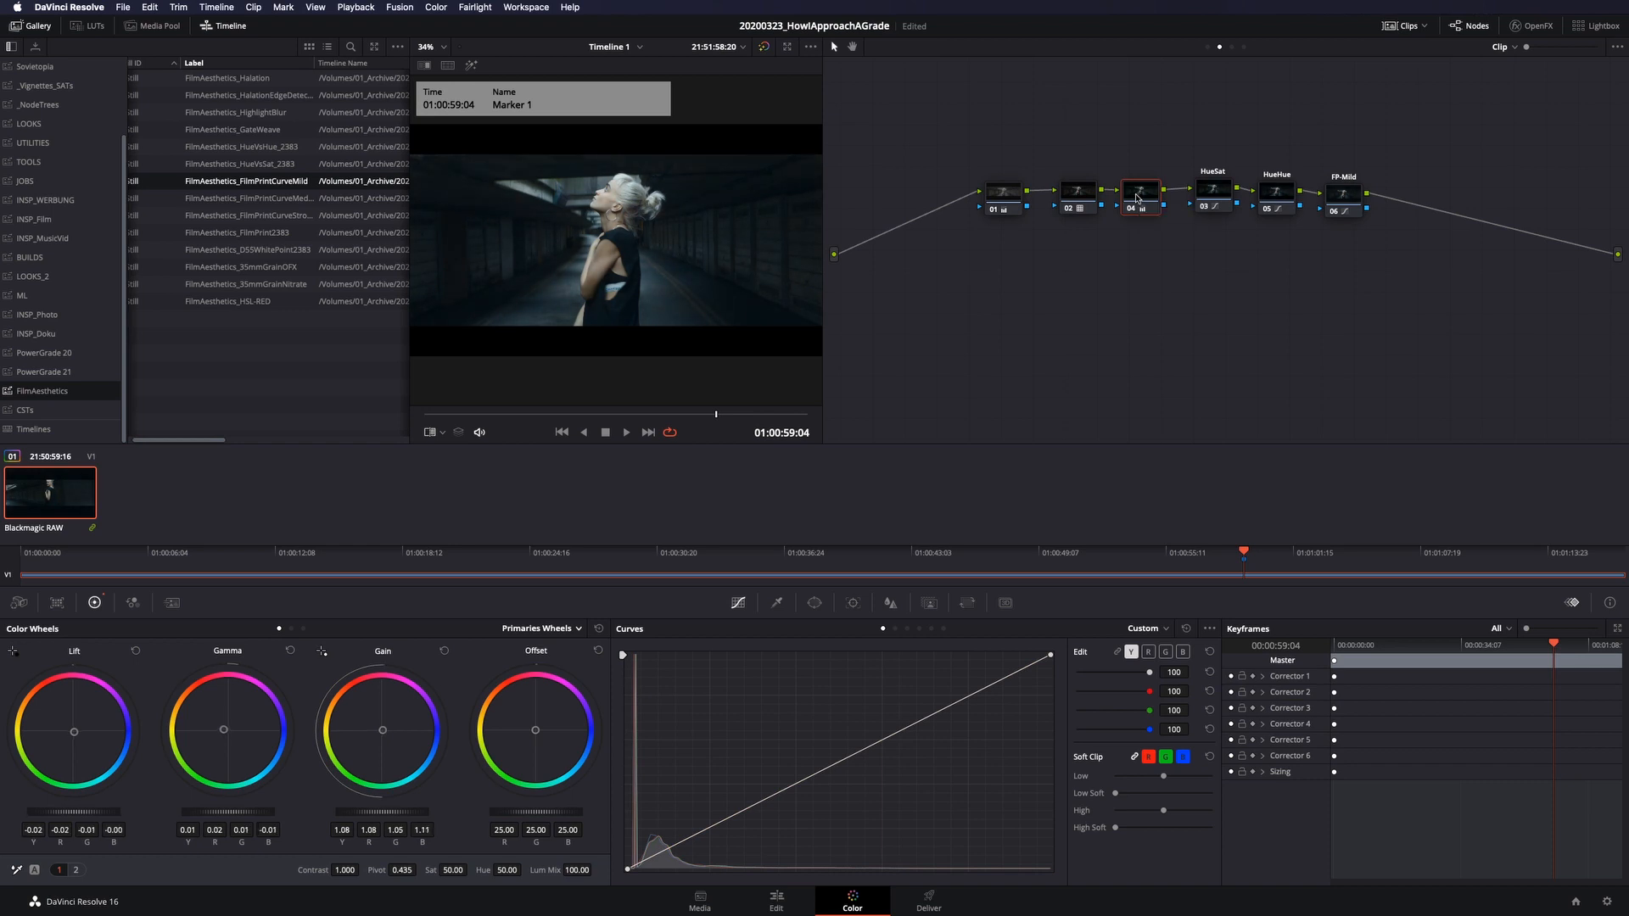
Append the FilmAesthetics_35mmGrainNitrate grade after FP-Mild and insert the FilmAesthetics_Halation grade before the first node
drag(1343, 197, 1337, 188)
scroll(255, 237, left, 1)
drag(273, 285, 1401, 183)
click(1536, 27)
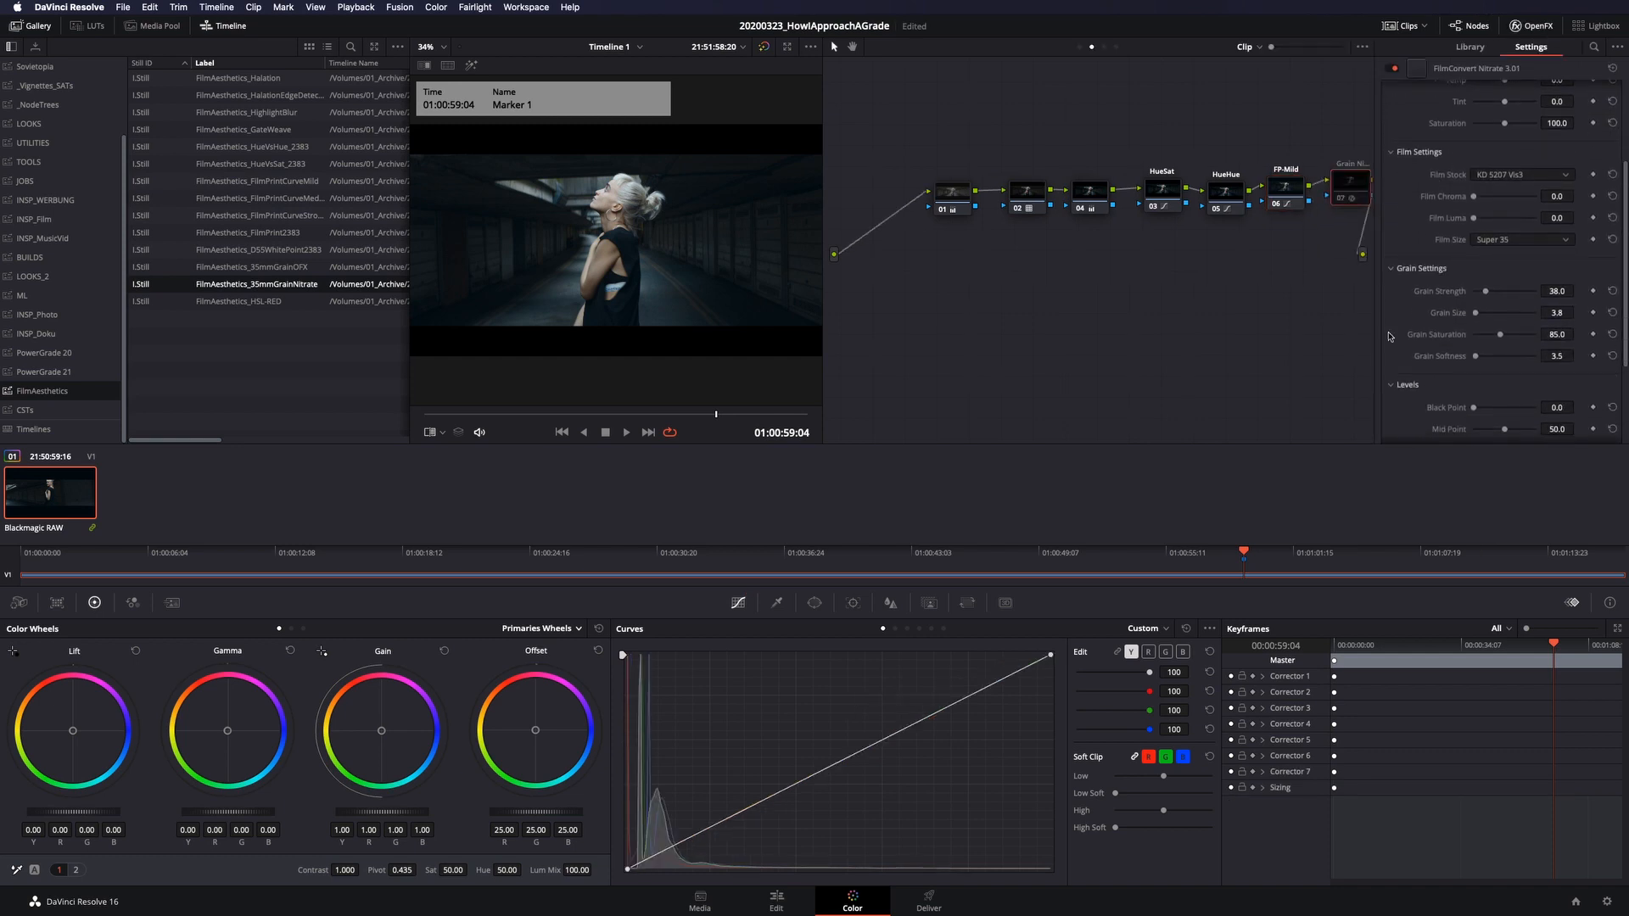
click(1536, 27)
drag(268, 86, 921, 185)
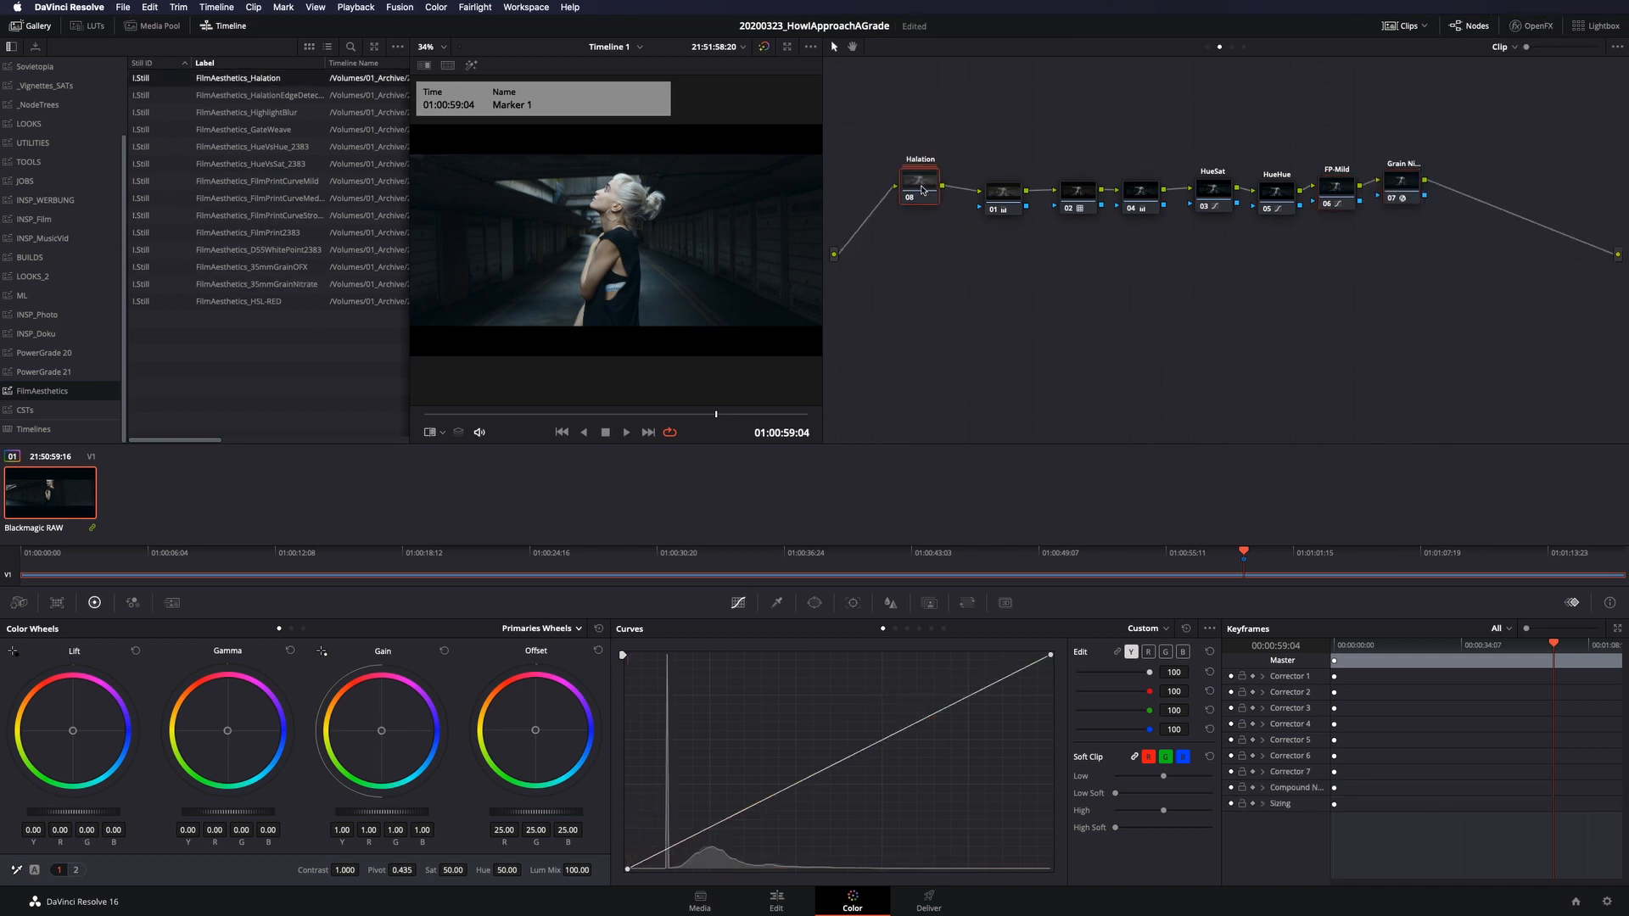
scroll(614, 200, up, 5)
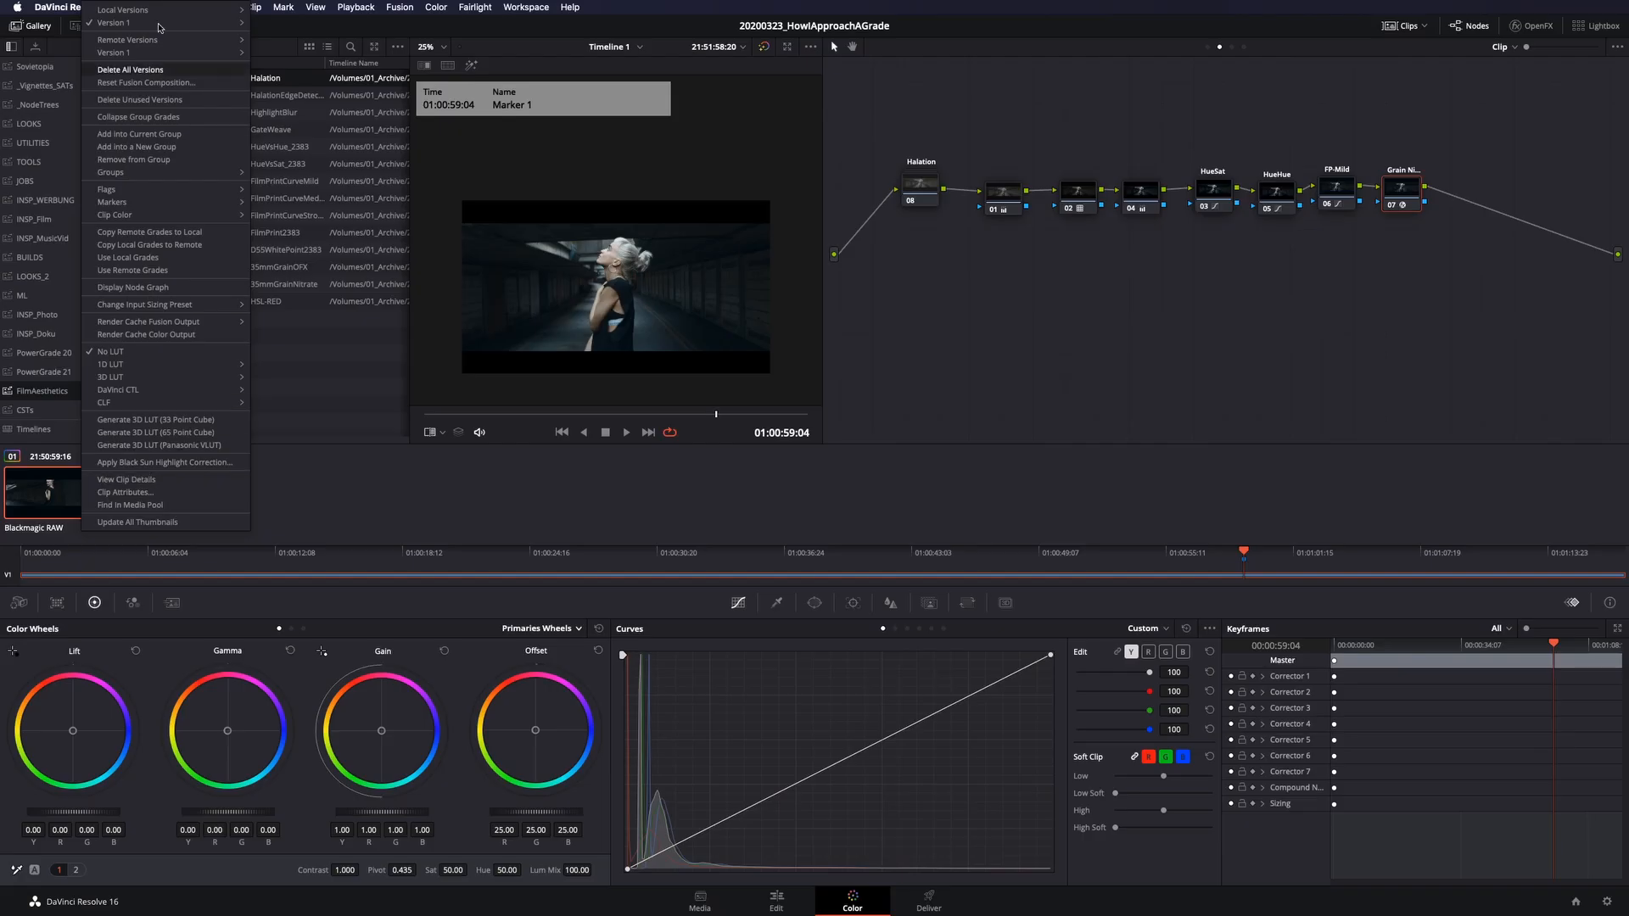
Create a new local version of the clip's grade named Version 2, copying all marks
mouse_move(155, 8)
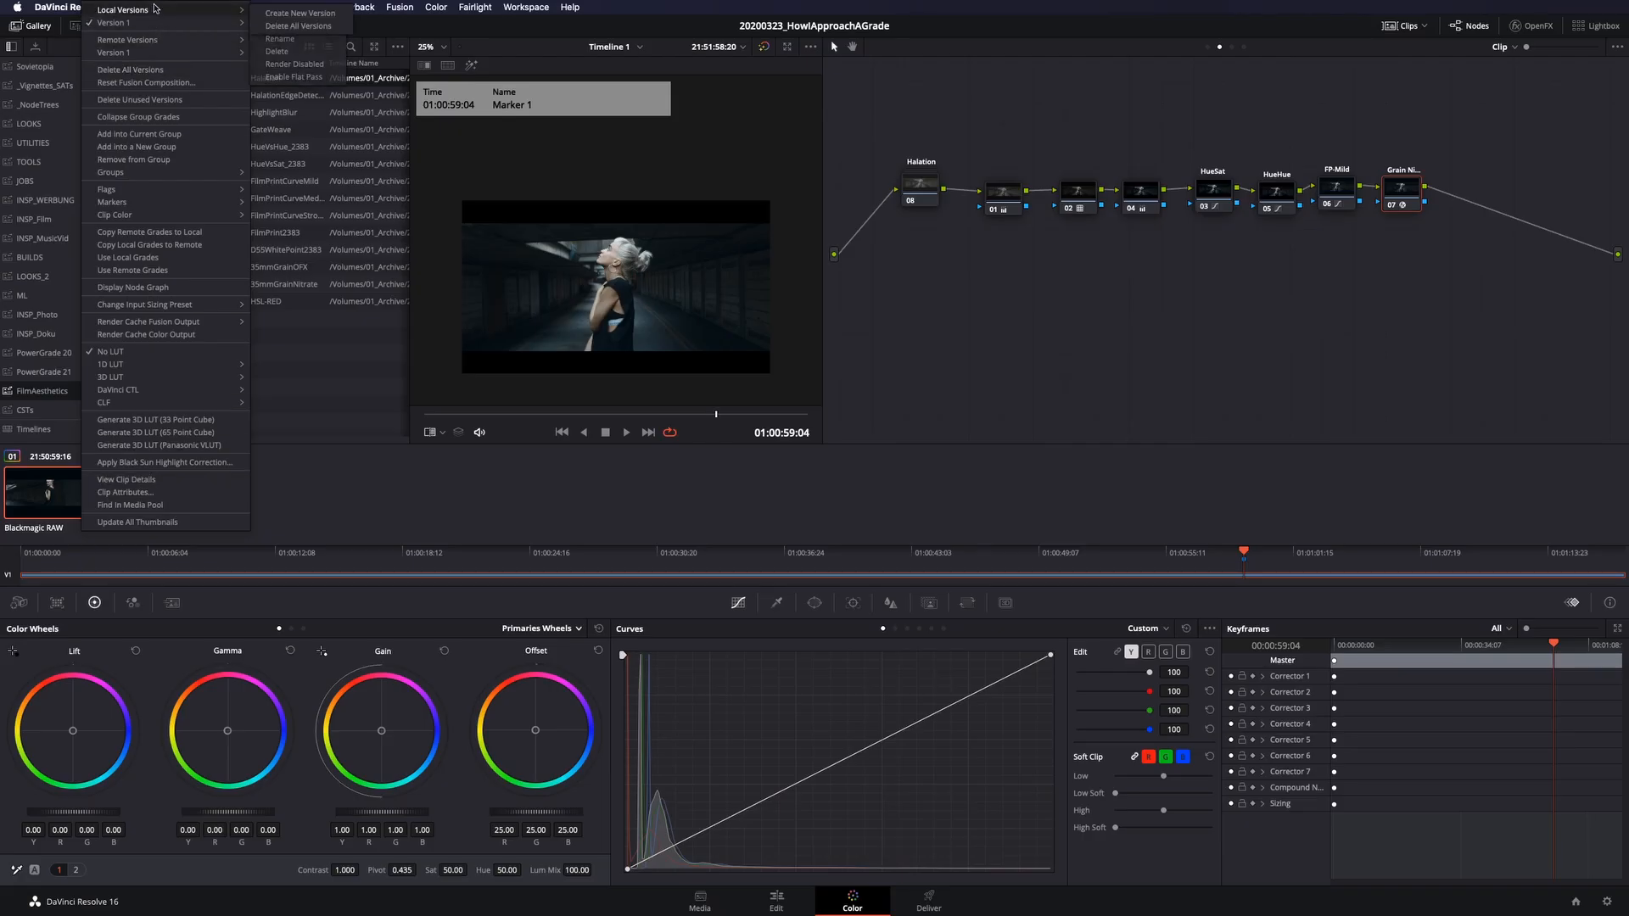
click(320, 14)
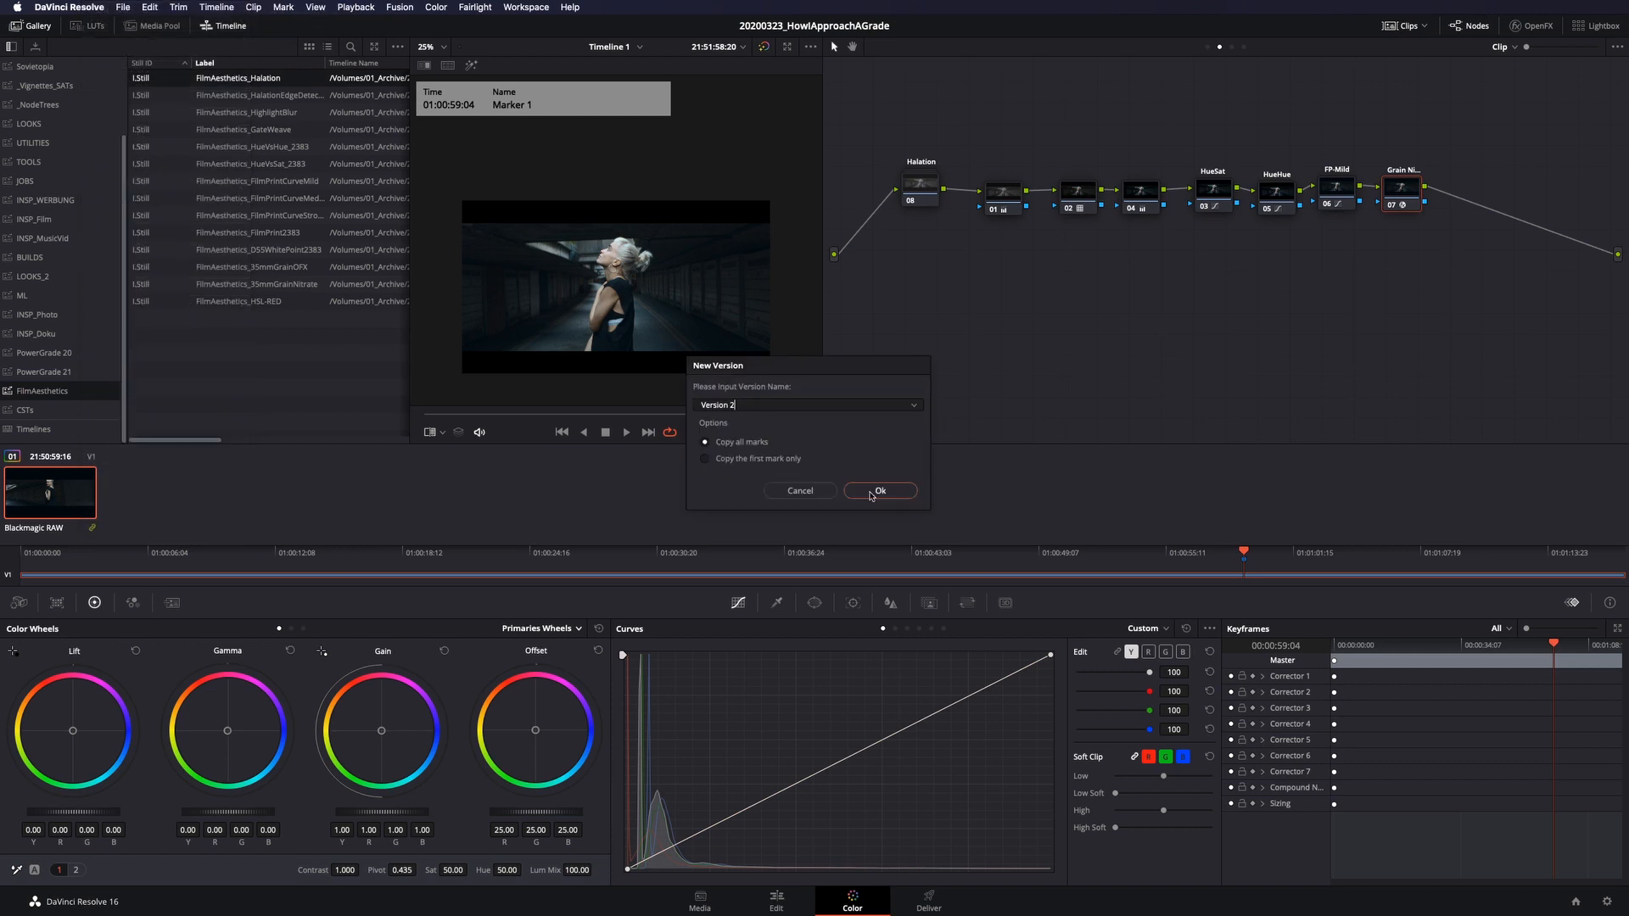
click(874, 491)
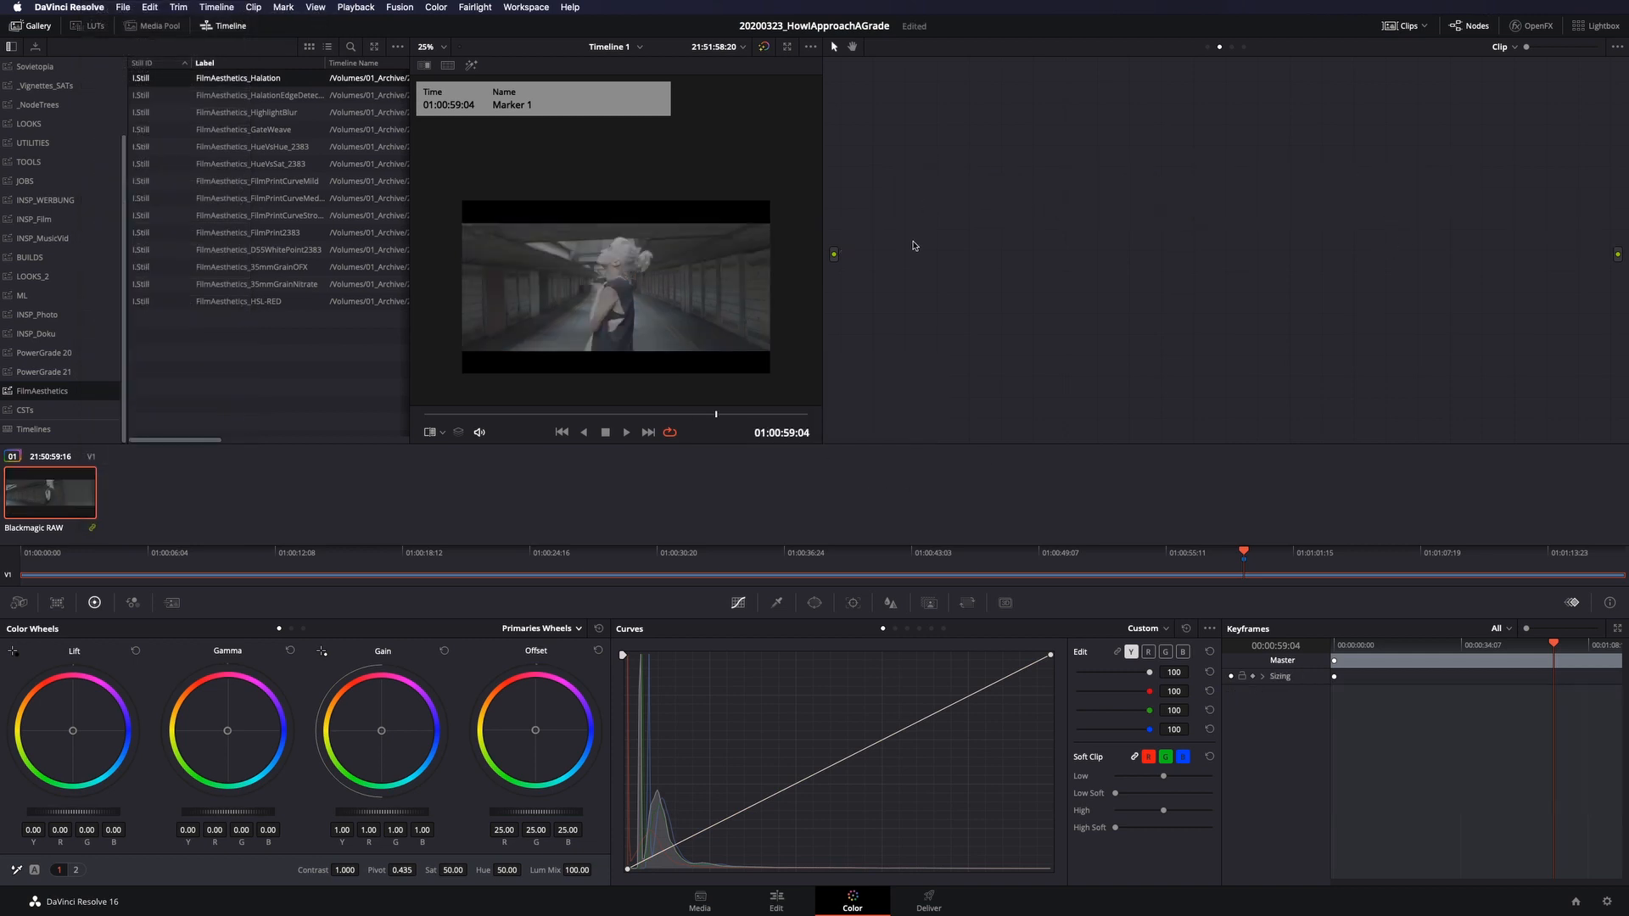
Insert the CST_LOG-C-2-Cineon grade from the CSTs album as the second node and check its transform settings
click(52, 412)
drag(254, 95, 1234, 197)
click(1530, 26)
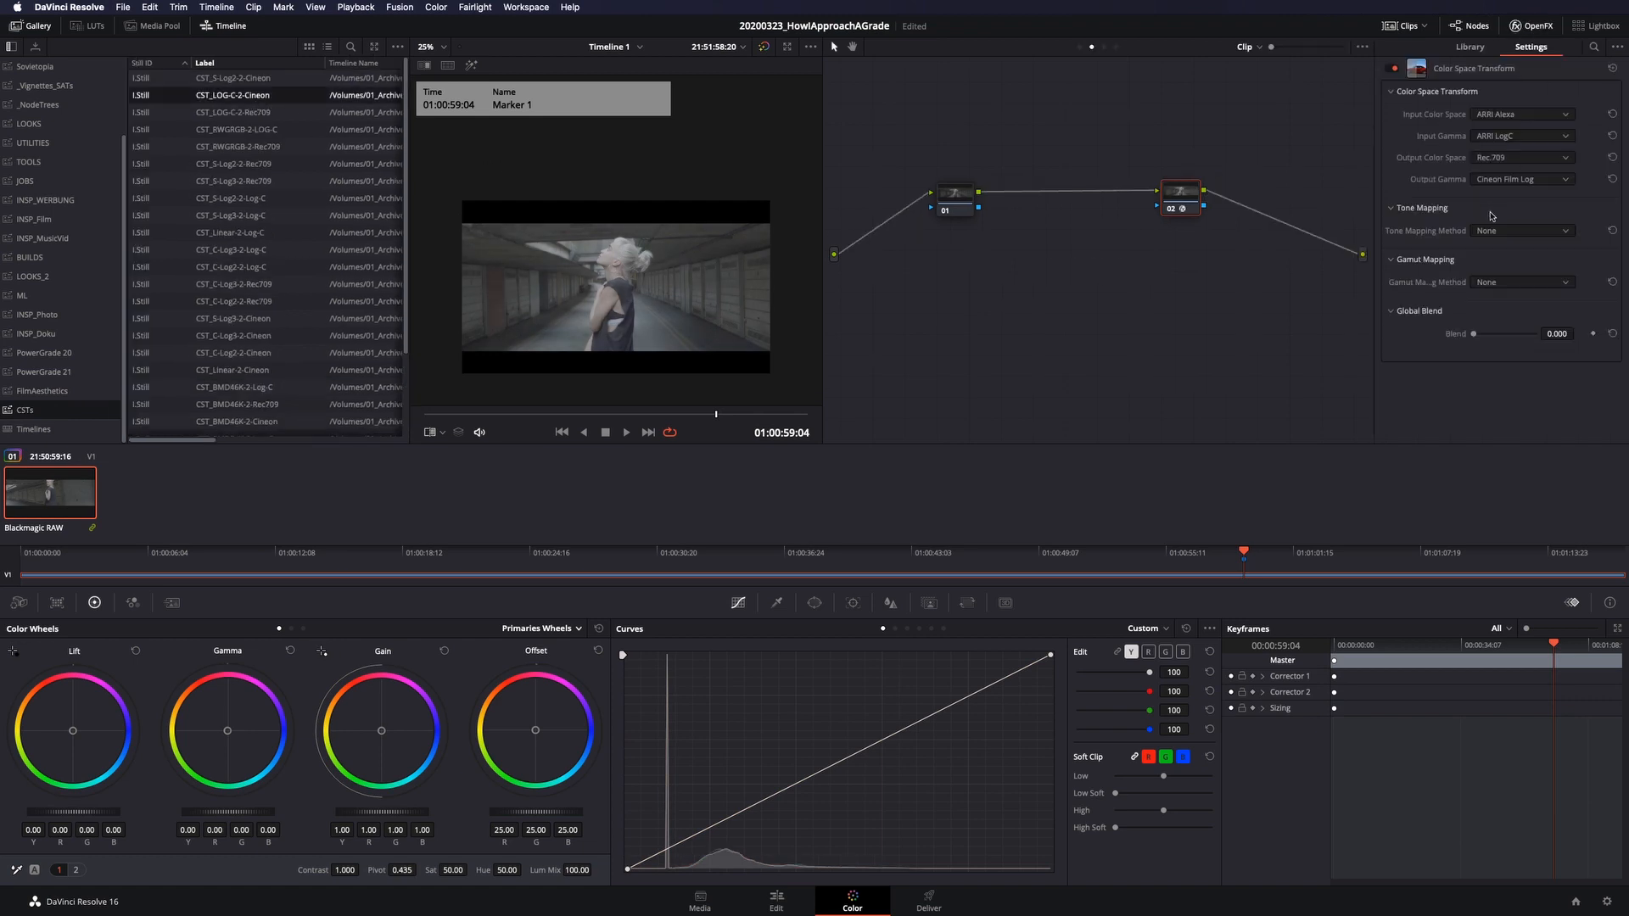
Add a serial node after the Cineon transform and apply the Rec709 Kodak 2383 D65 film look LUT to it
key(alt+s)
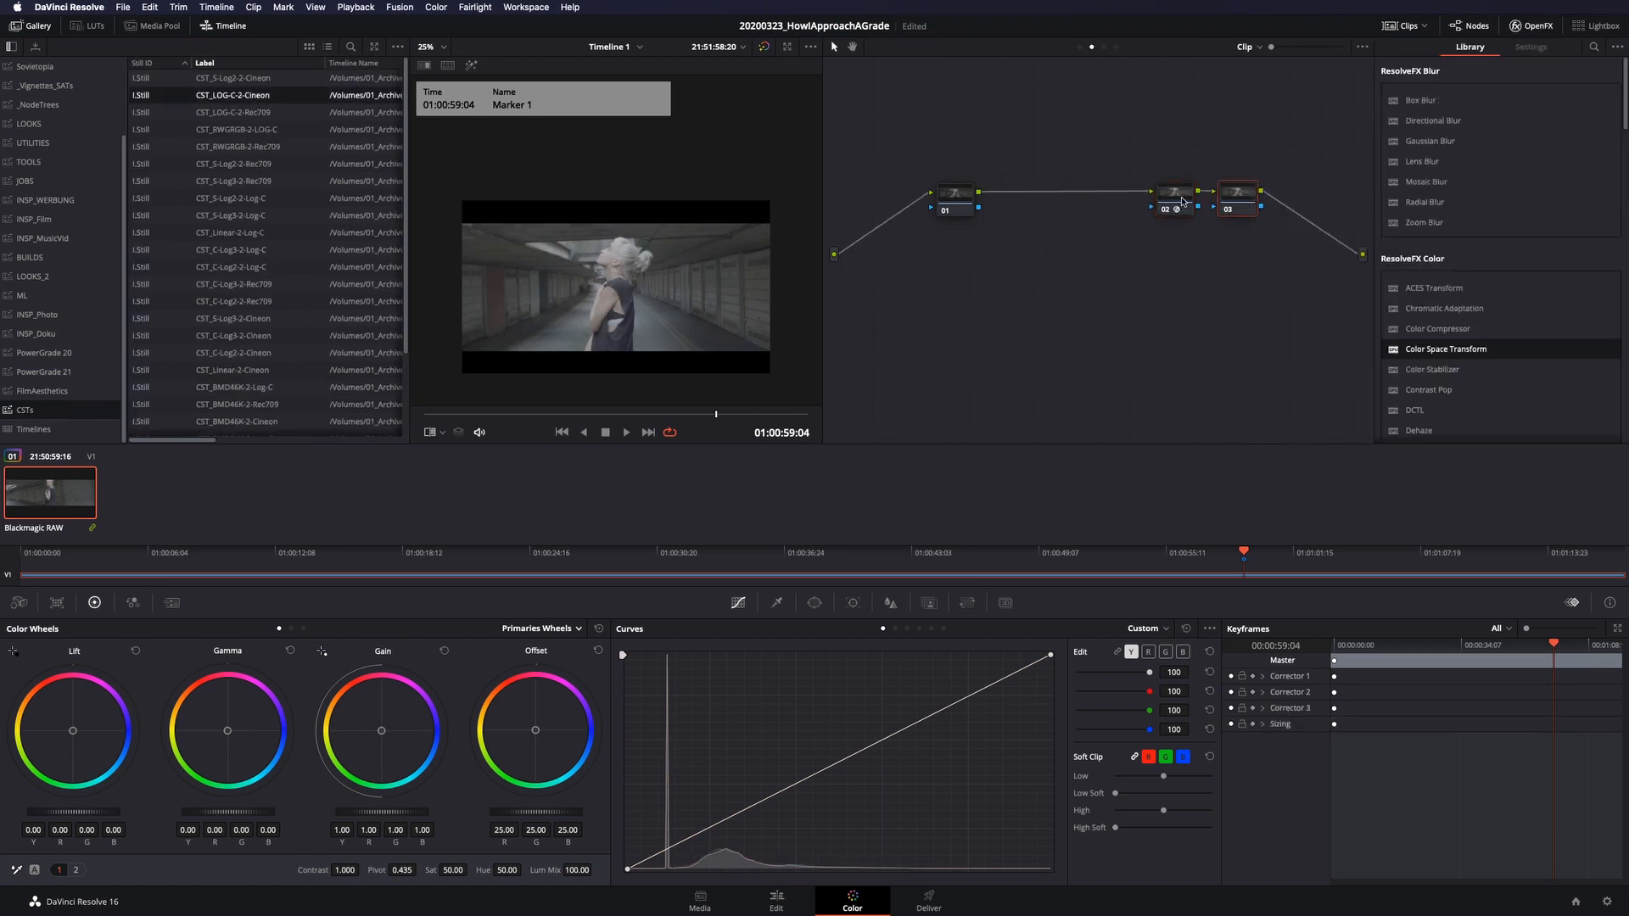
click(88, 26)
double_click(196, 223)
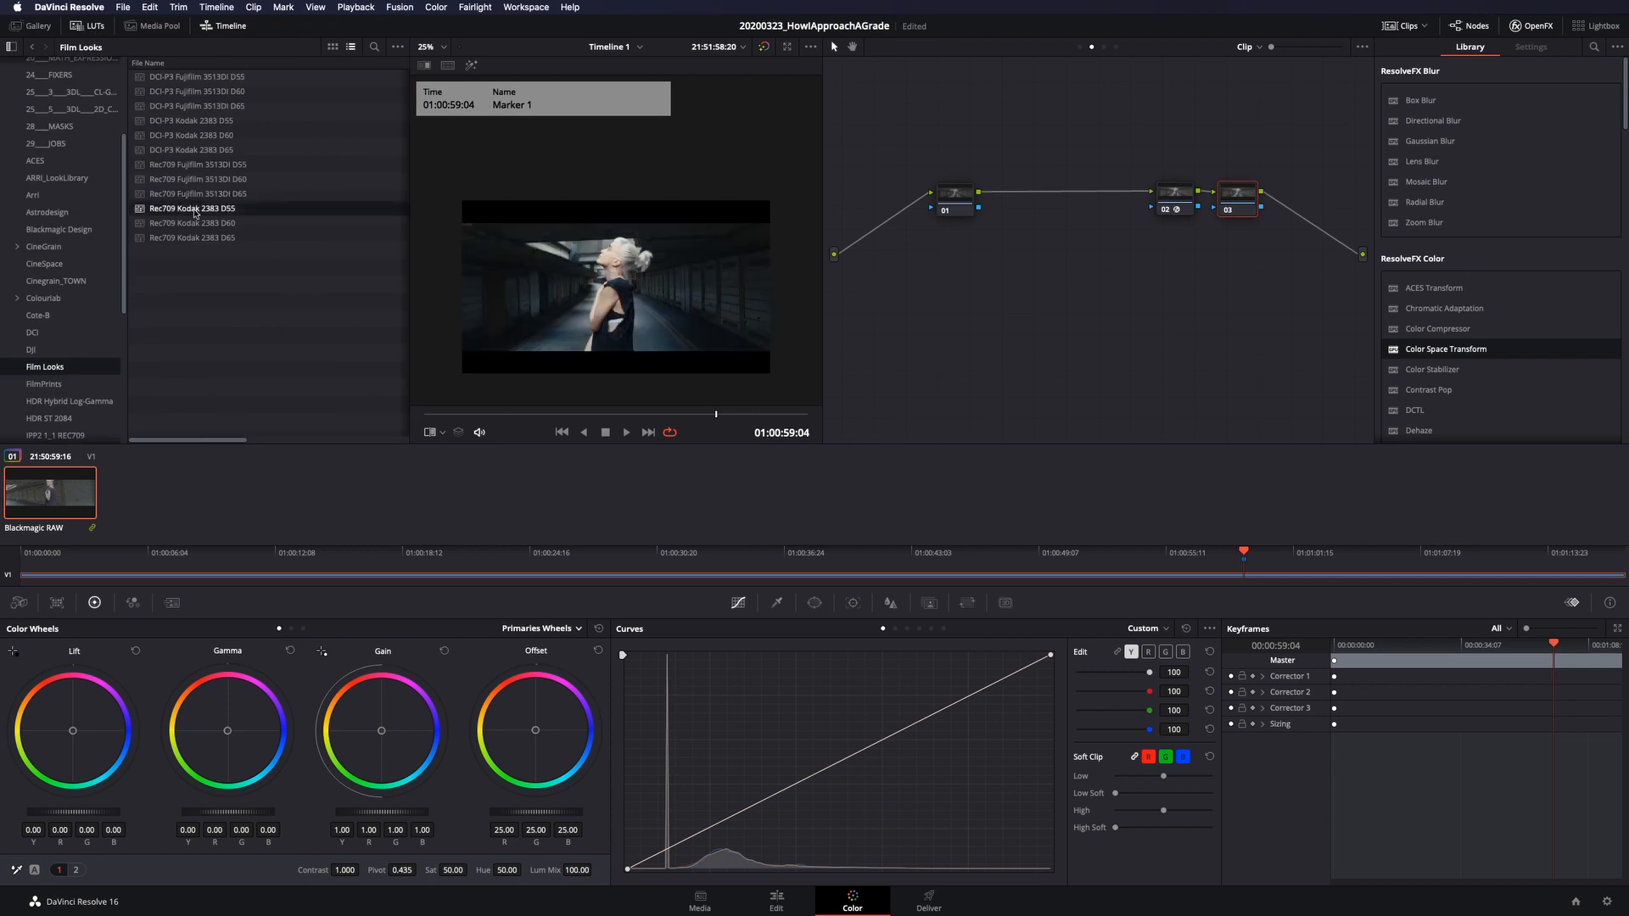
click(201, 238)
Set the first node's offset to 23.75, 22.75, 24.00, judging the subject in an enlarged viewer
drag(956, 199, 1036, 206)
click(1544, 25)
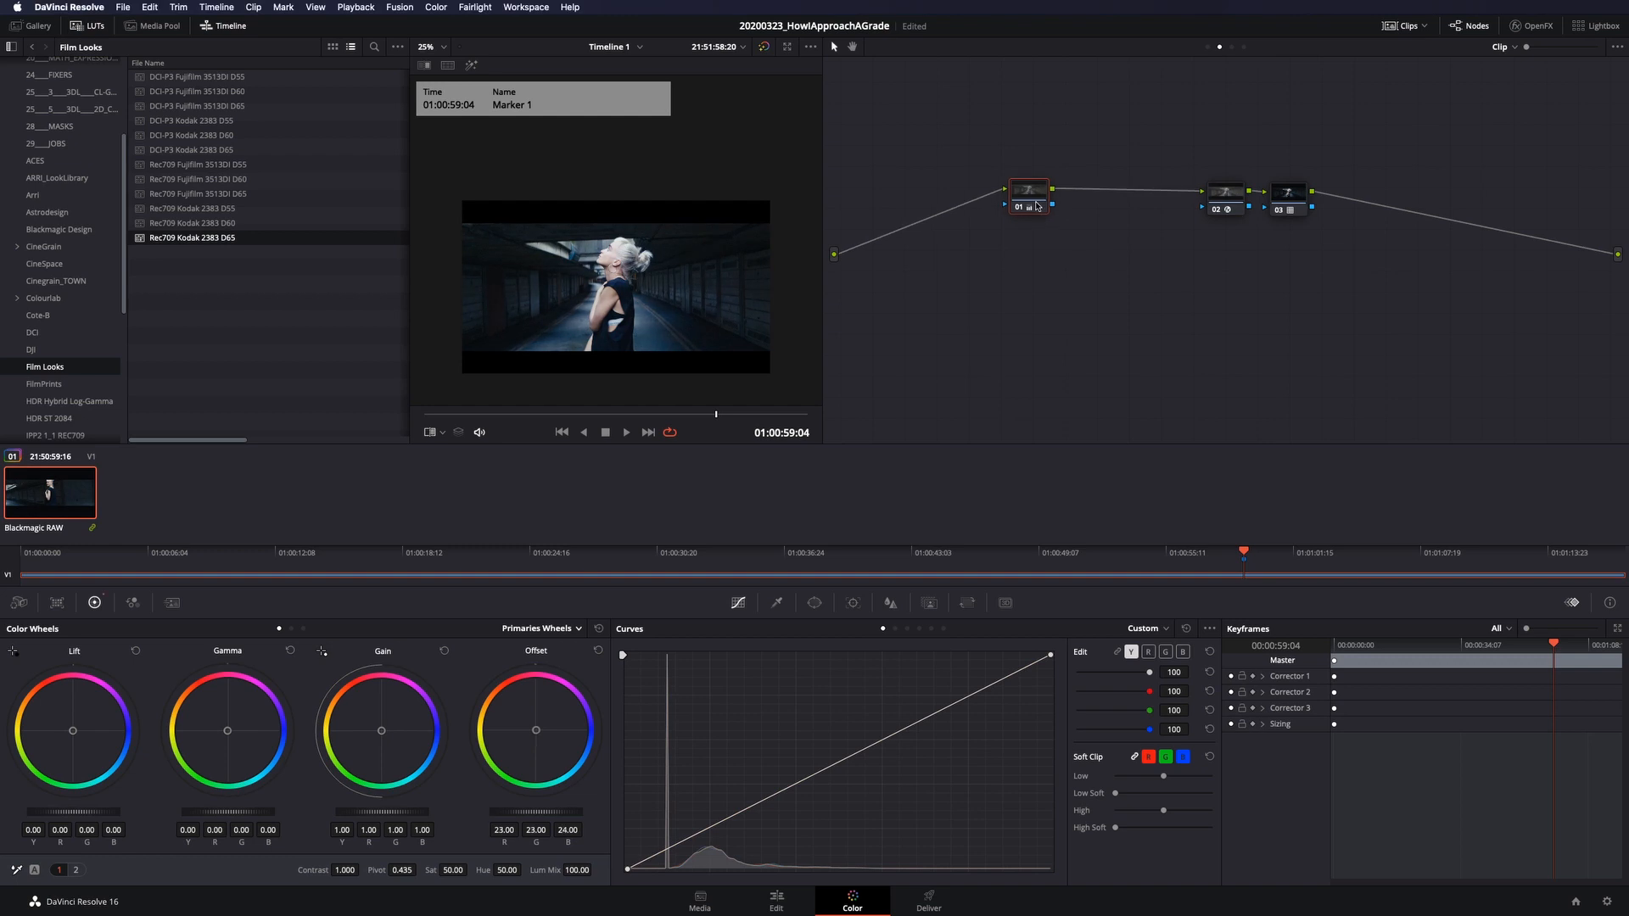
click(87, 25)
scroll(385, 207, up, 5)
drag(657, 390, 585, 234)
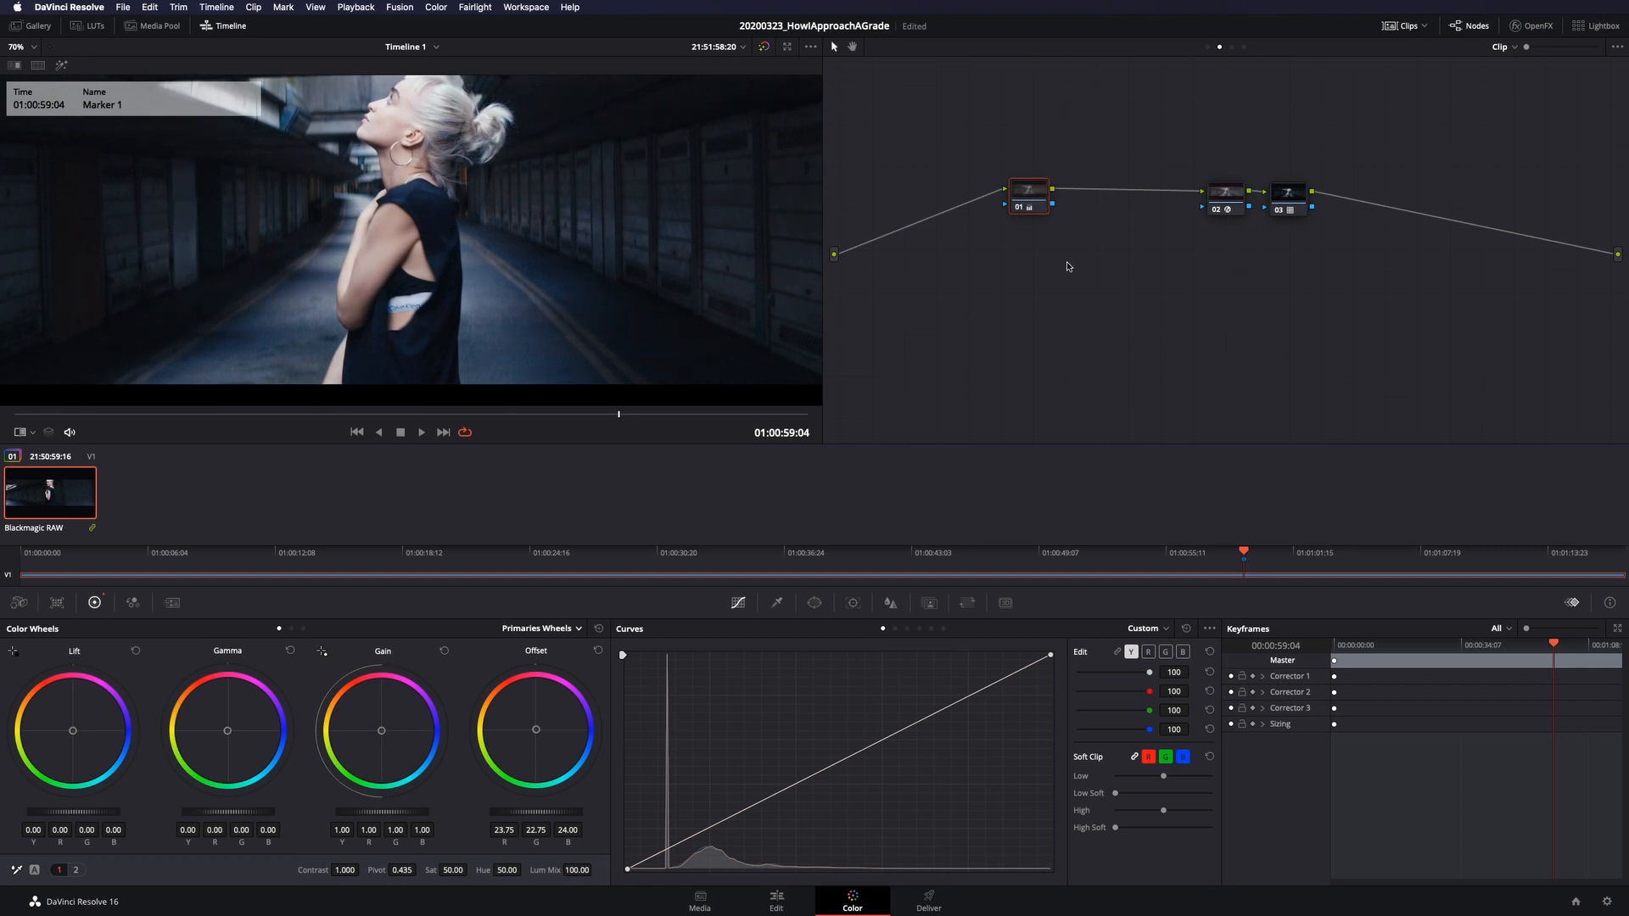
Add a serial node after the first one and set its contrast to 1.075 and pivot to 0.667
key(alt+s)
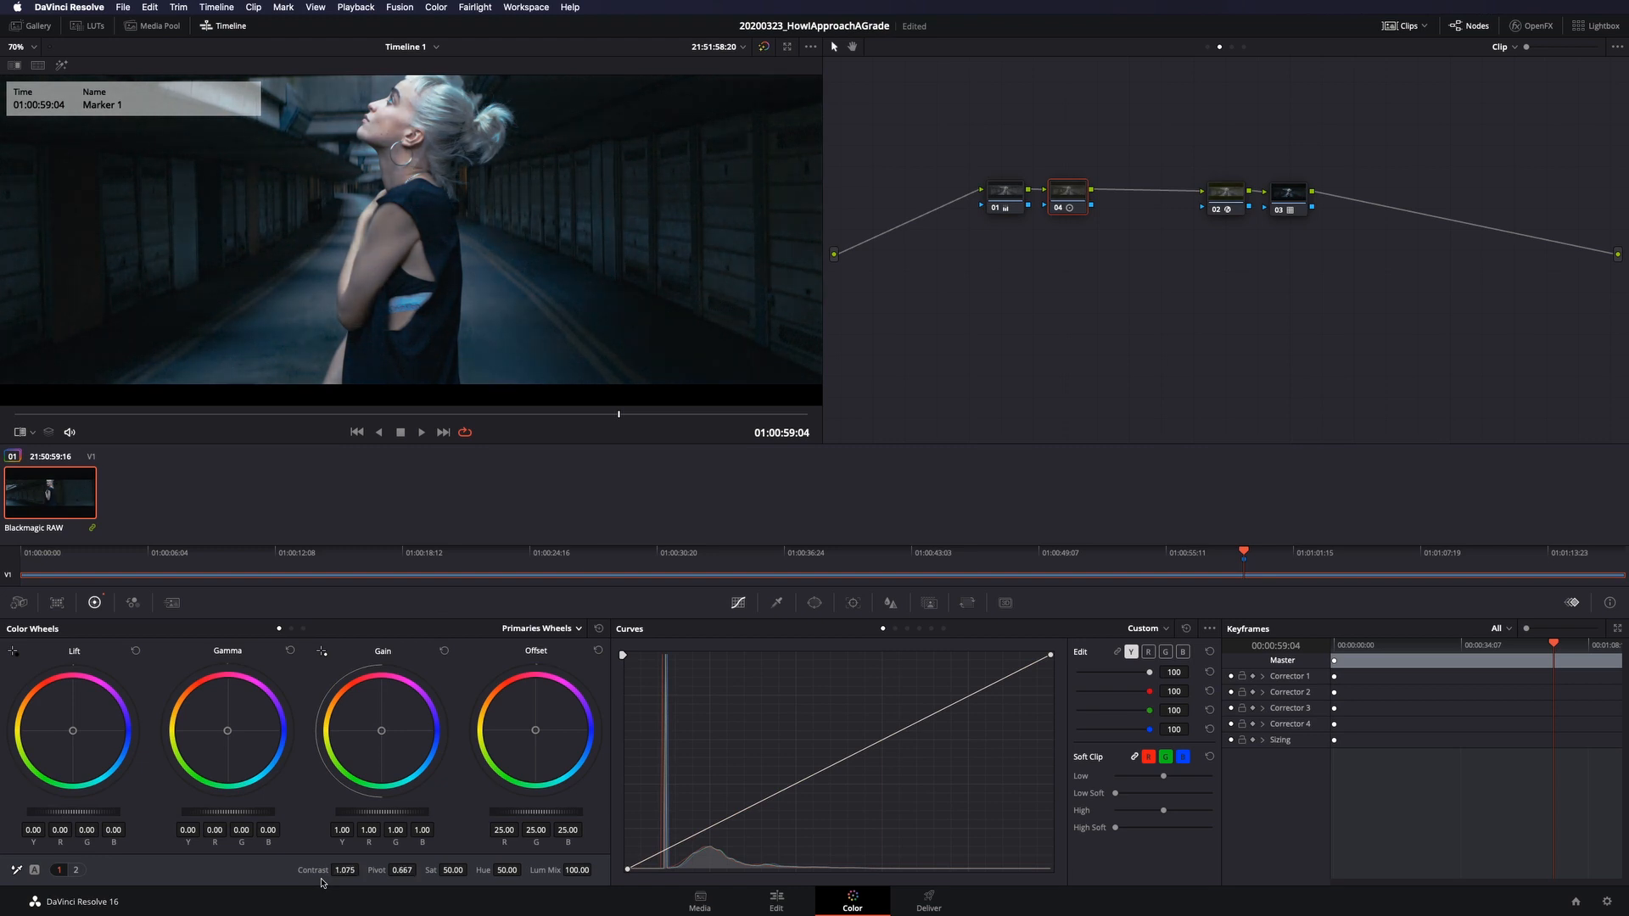
Set node 04's log shadow to 0.08/0.05/-0.02, midtone -0.50/-0.50/-0.58, highlight 0.03/0.00/-0.07 and contrast 1.088, comparing with the nodes disabled
click(536, 631)
click(534, 676)
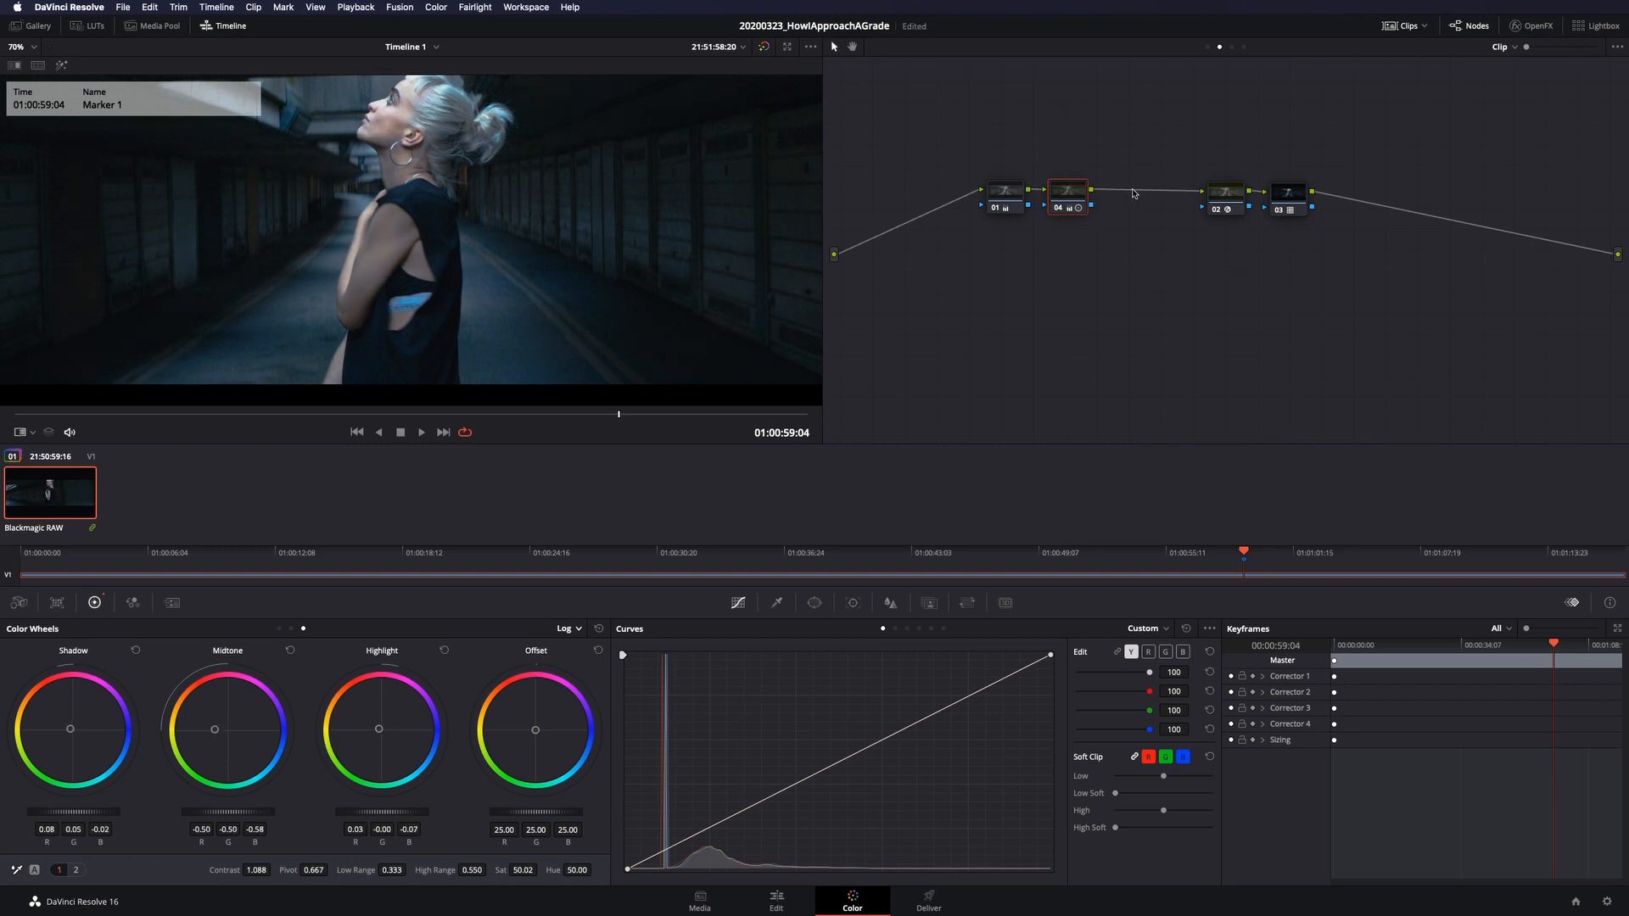
key(super+d)
key(super+d)
click(1006, 198)
key(super+d)
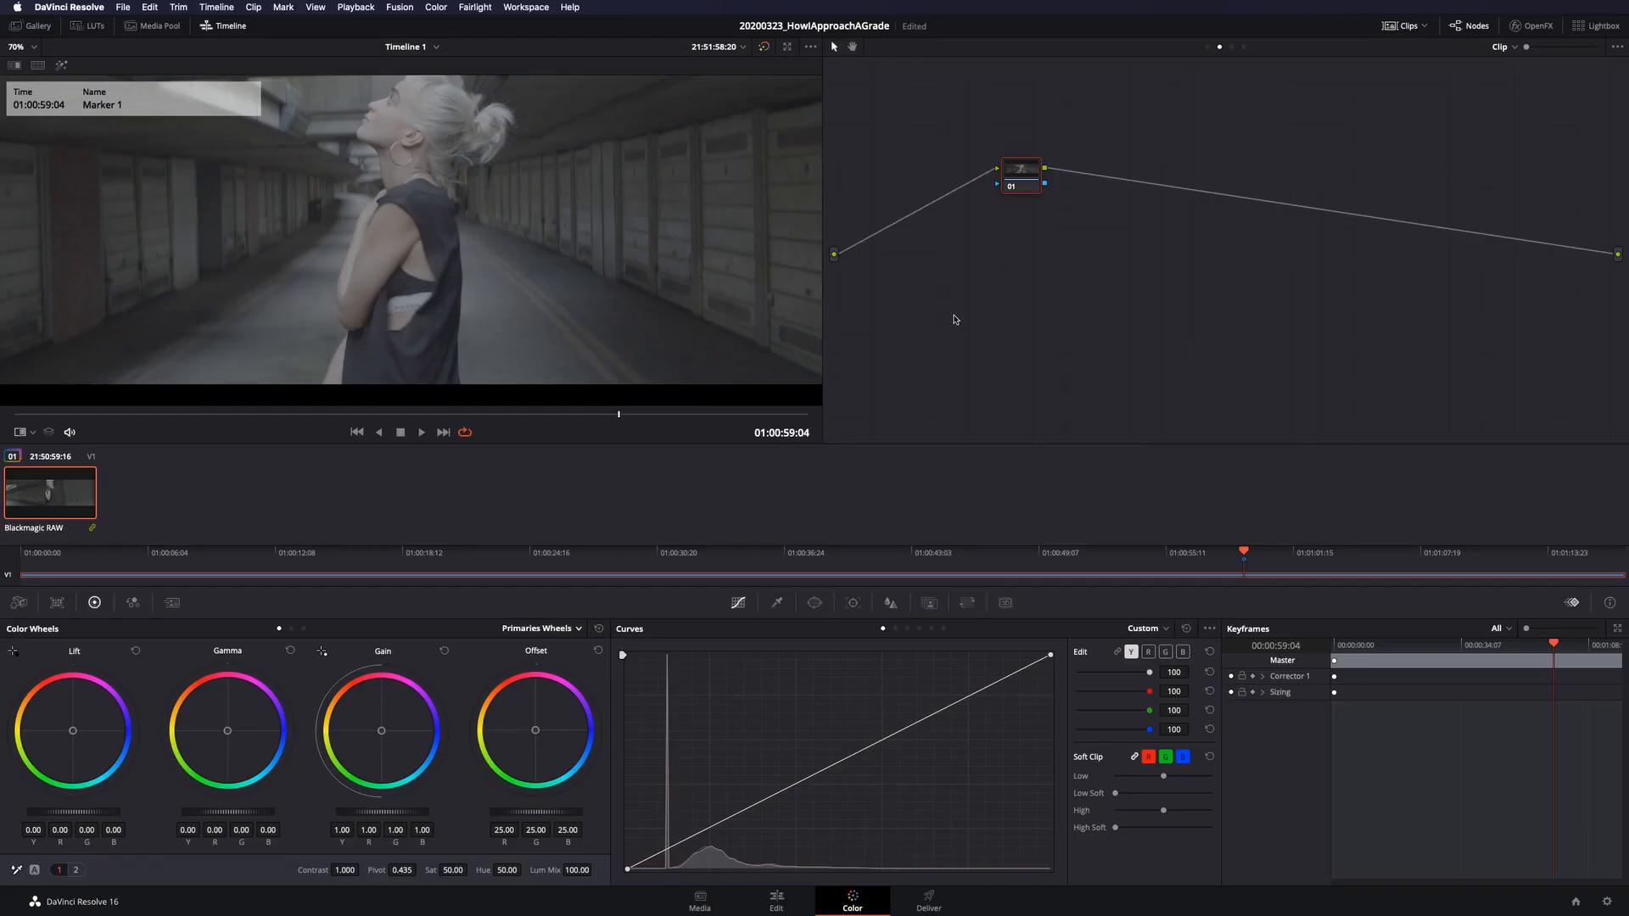
Grade the new version's only node with lift -0.07, gain 1.48, contrast 1.116, pivot 0.393, saturation 66.65 and log shadow 0.12/0.10/0.10
key(super+d)
key(super+d)
key(super+d)
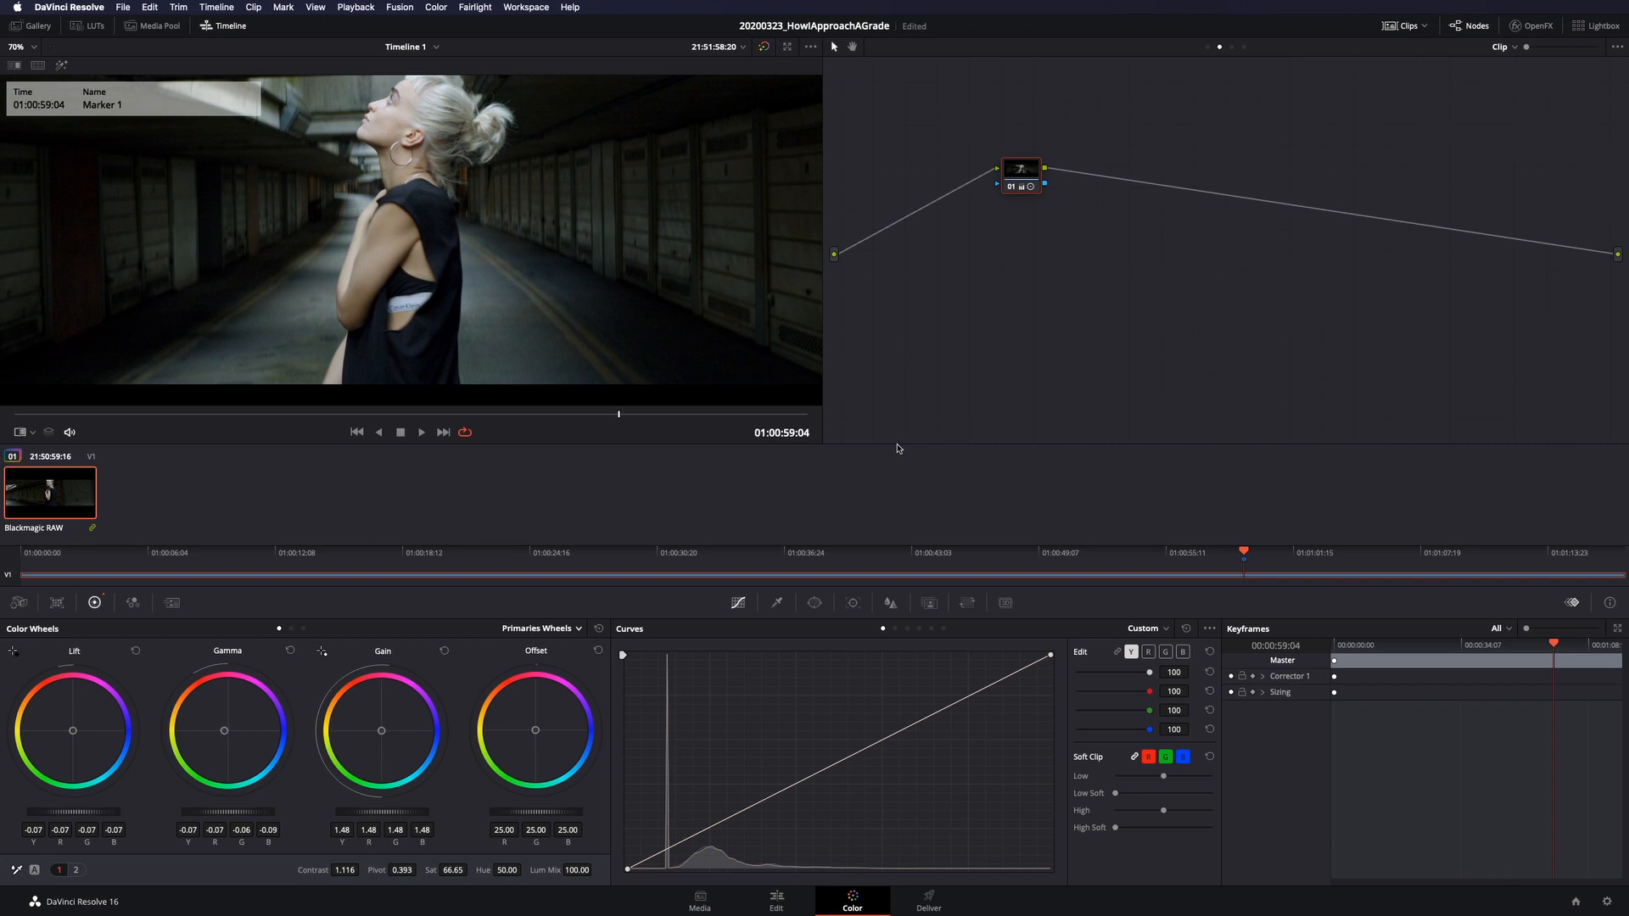
click(527, 632)
click(528, 676)
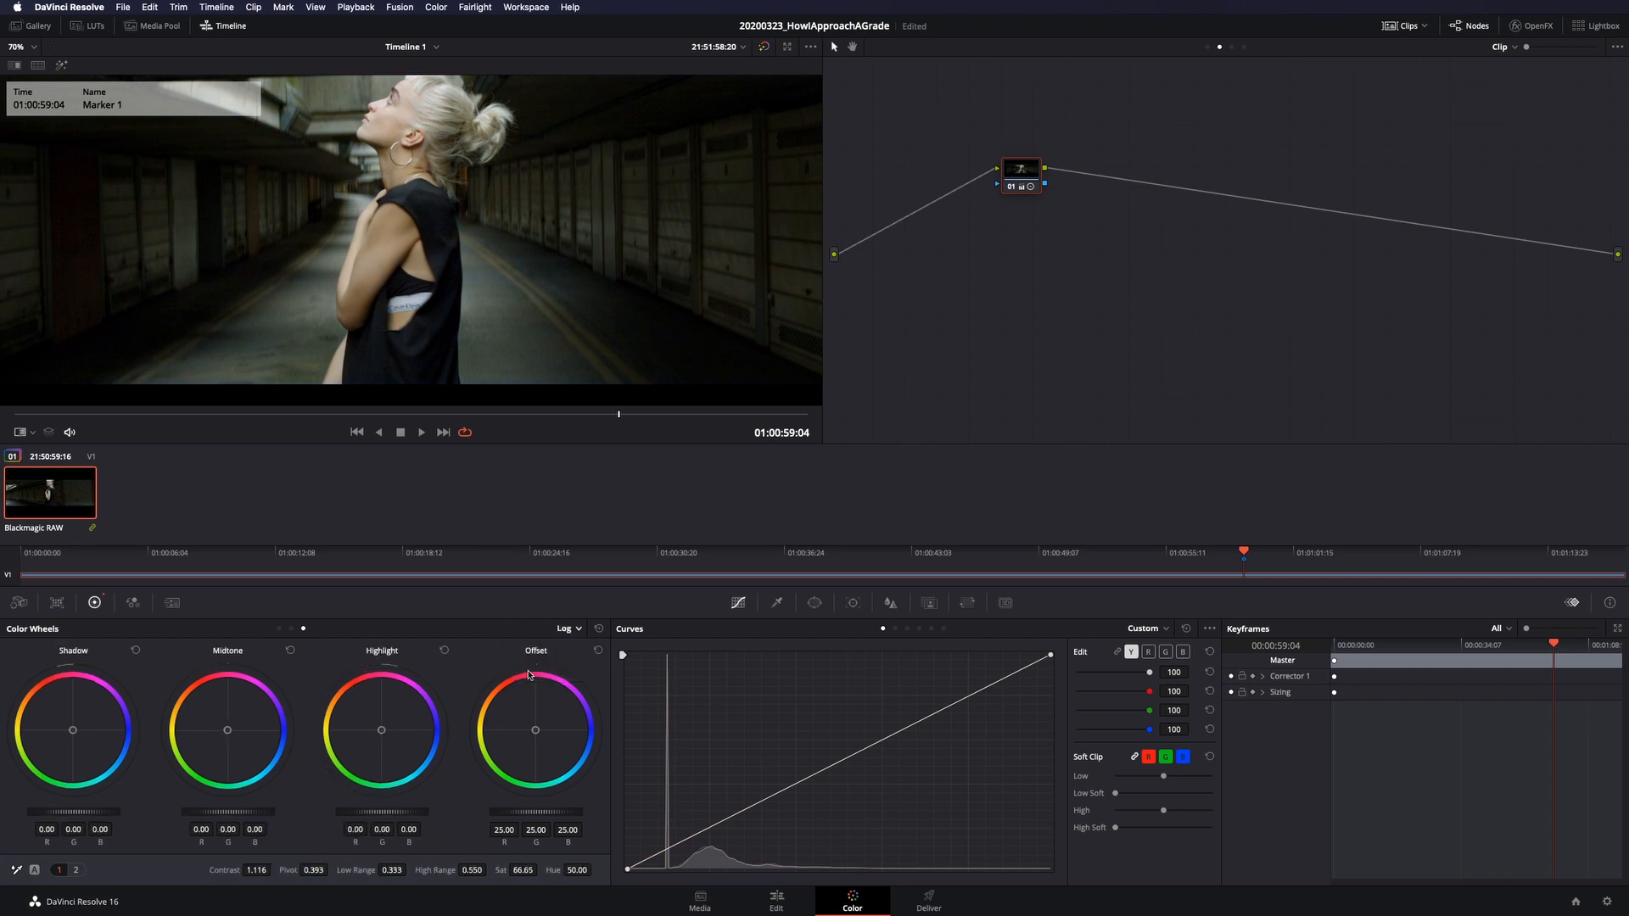
Insert the 2383 HueSat and D55WhitePoint2383 grades from the FilmAesthetics album as the second and third nodes
click(32, 25)
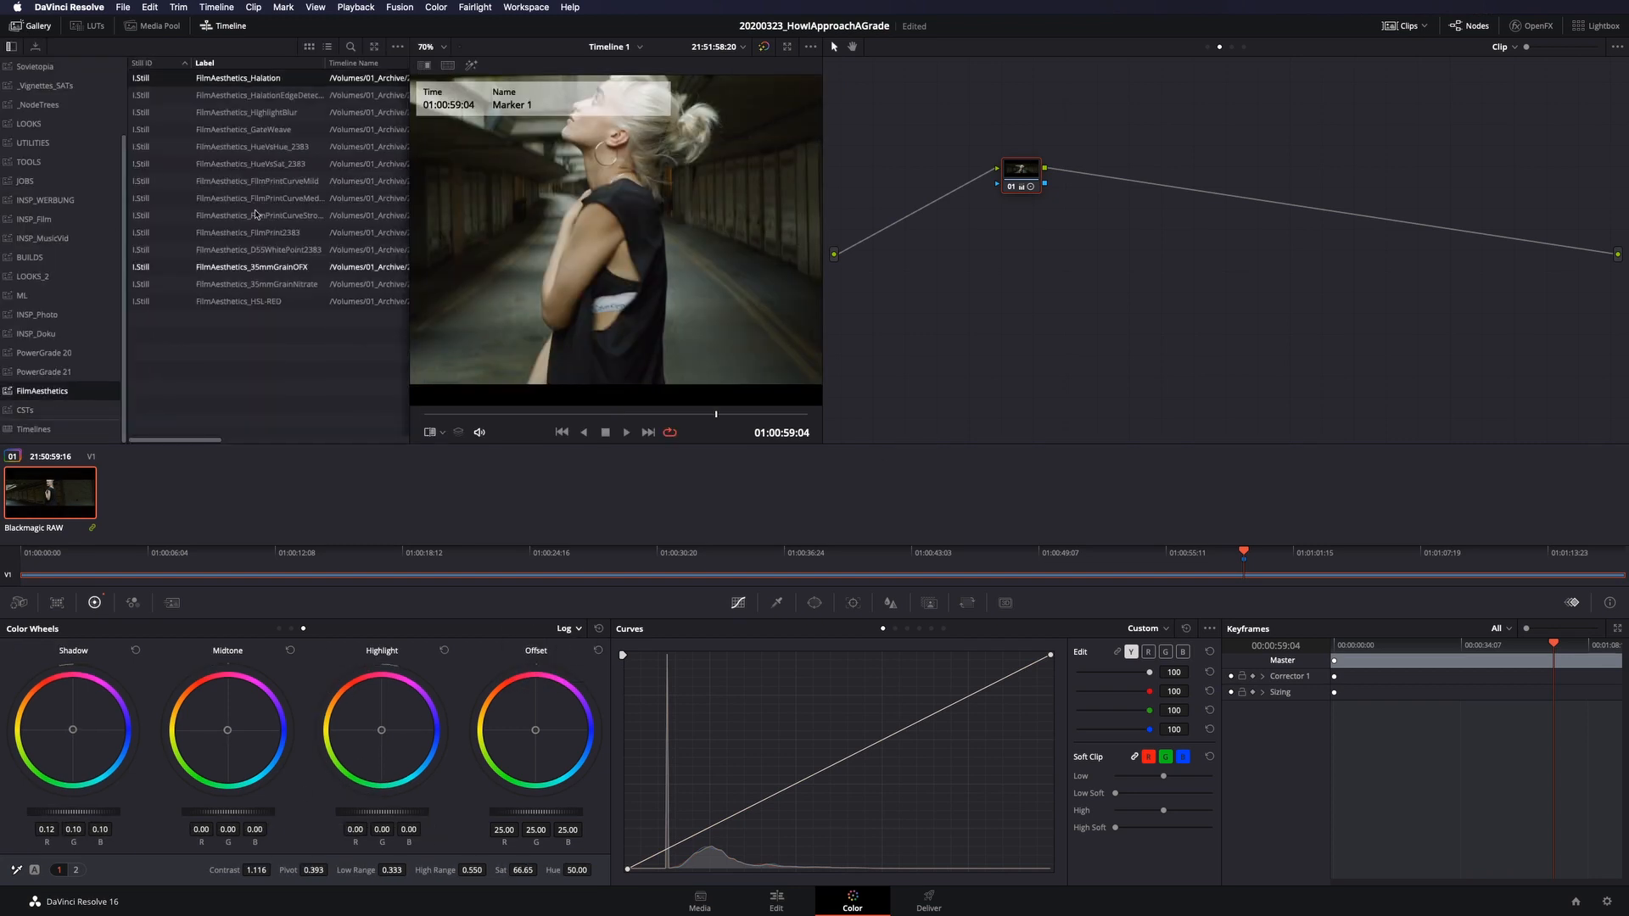
drag(255, 146, 1080, 180)
drag(1081, 225, 1091, 173)
key(super+z)
drag(252, 164, 1088, 175)
drag(254, 250, 1156, 188)
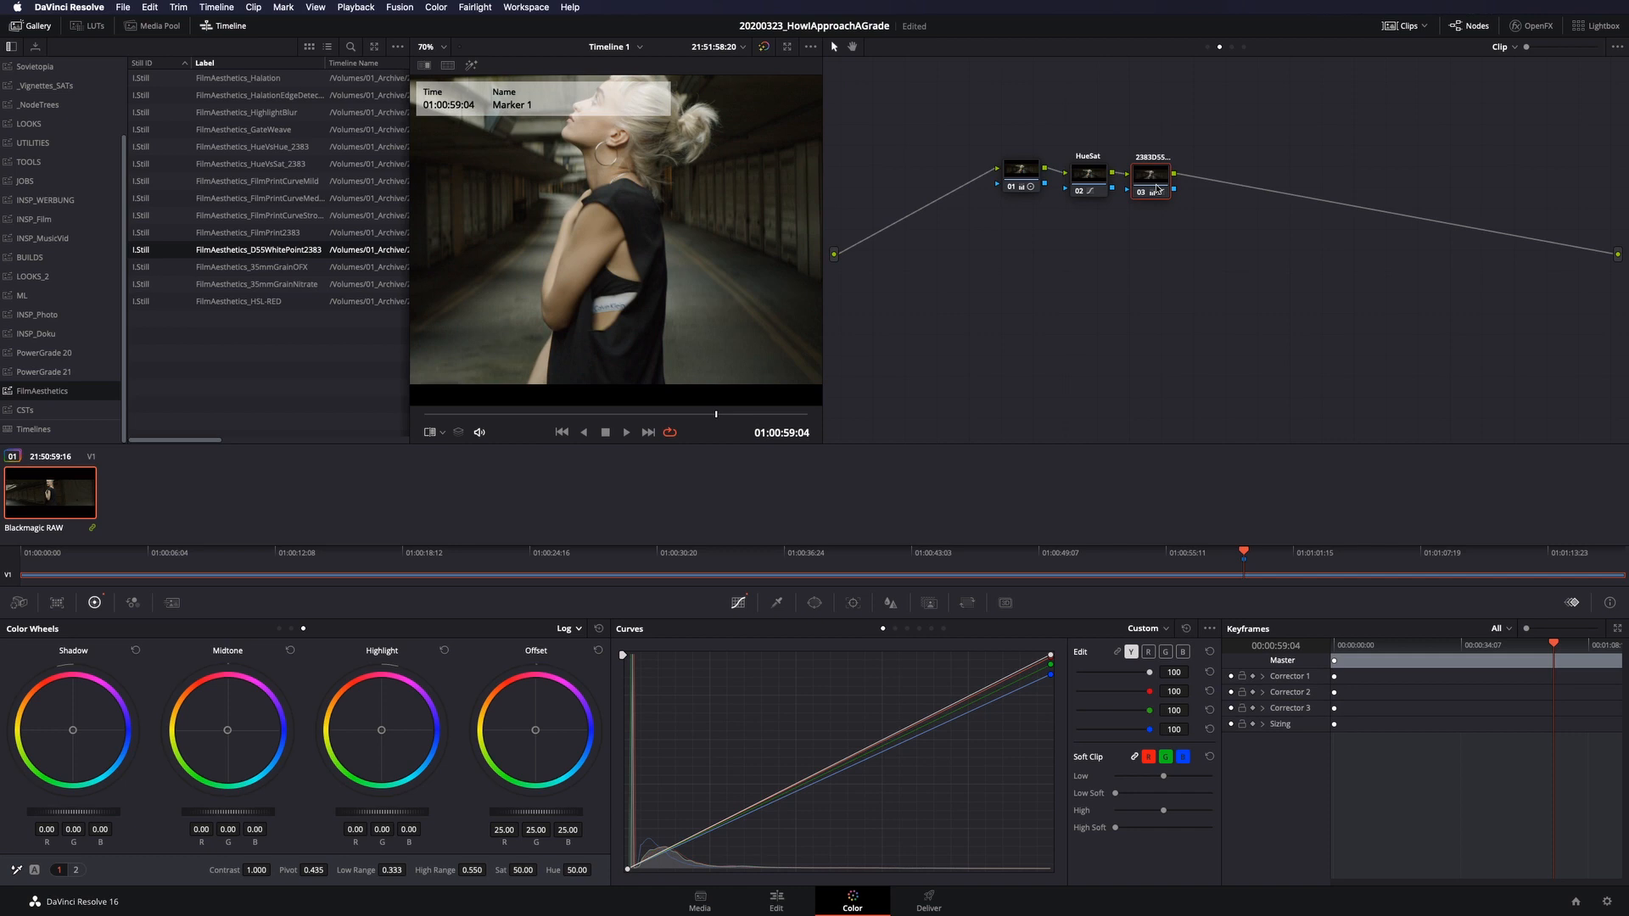
Warm the first node in the primaries wheels, setting gain to 1.50/1.46/1.44 and gamma to -0.06/-0.08/-0.08 for red, green and blue
click(1021, 174)
click(568, 628)
click(594, 650)
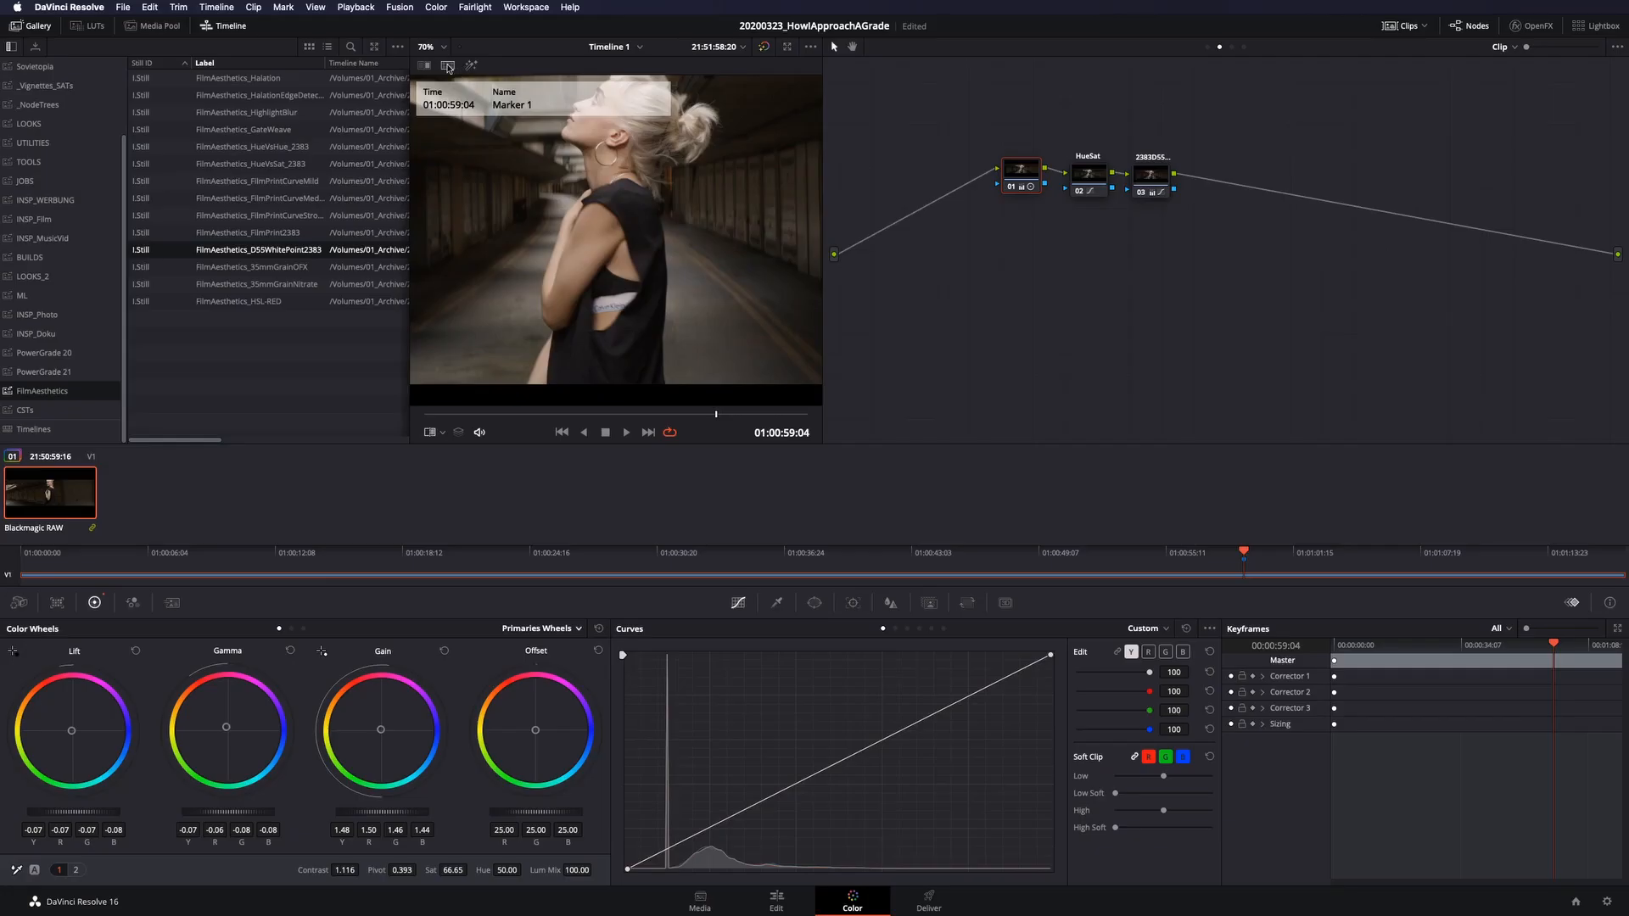
Show the clip's grade versions side by side in the viewer, with the gallery closed and the viewer widened
click(448, 67)
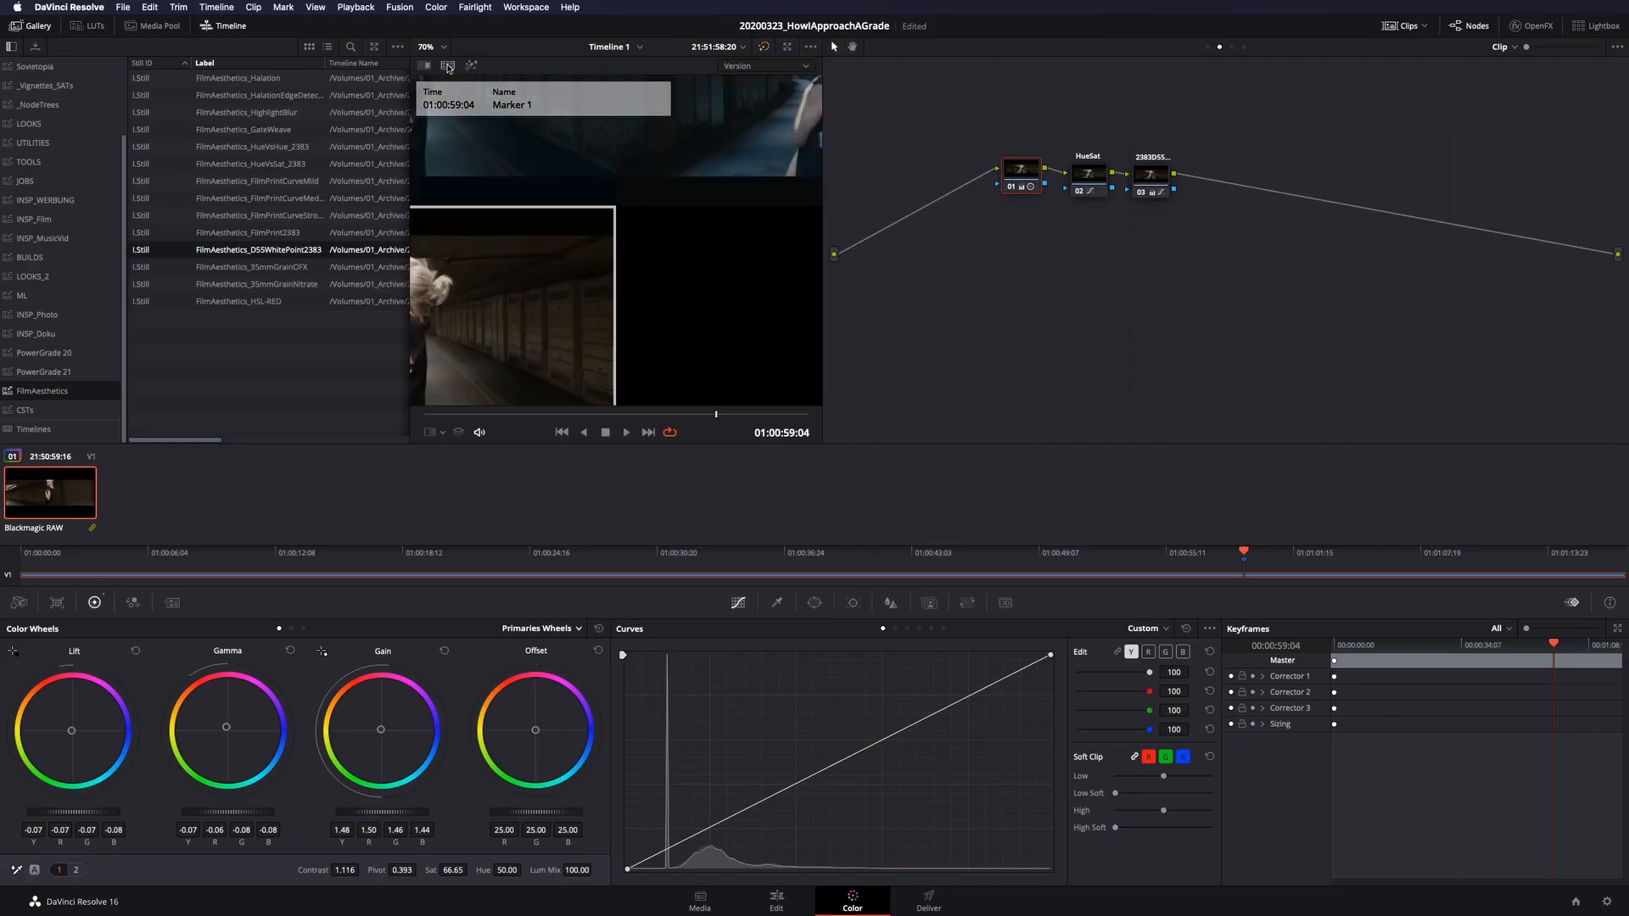
click(32, 25)
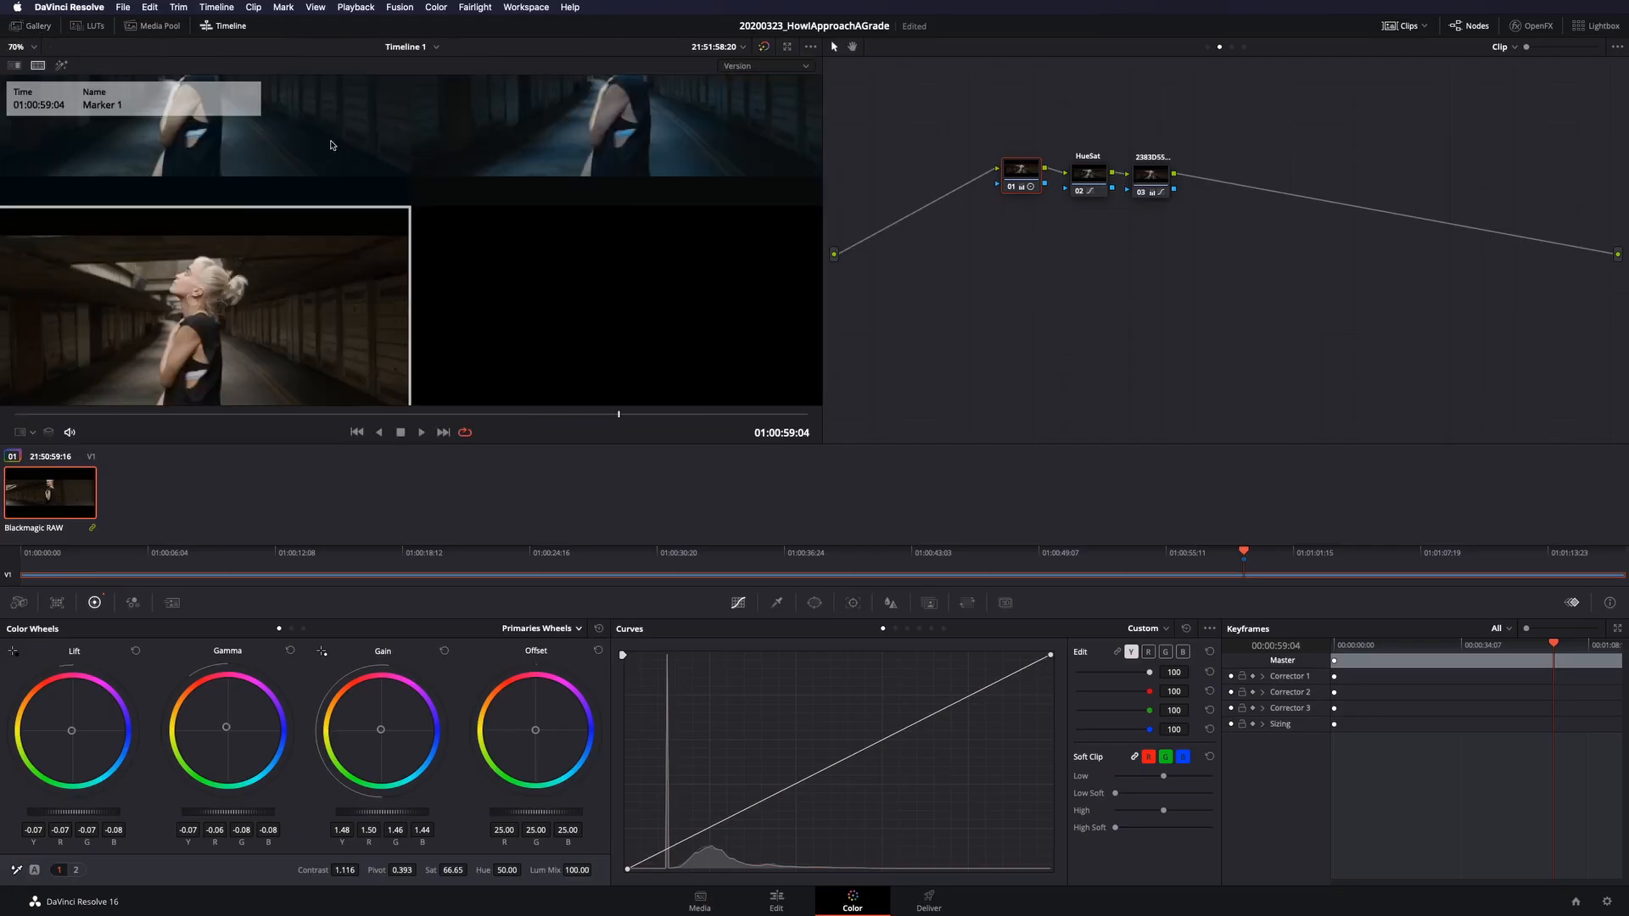
scroll(331, 146, up, 5)
scroll(330, 146, down, 6)
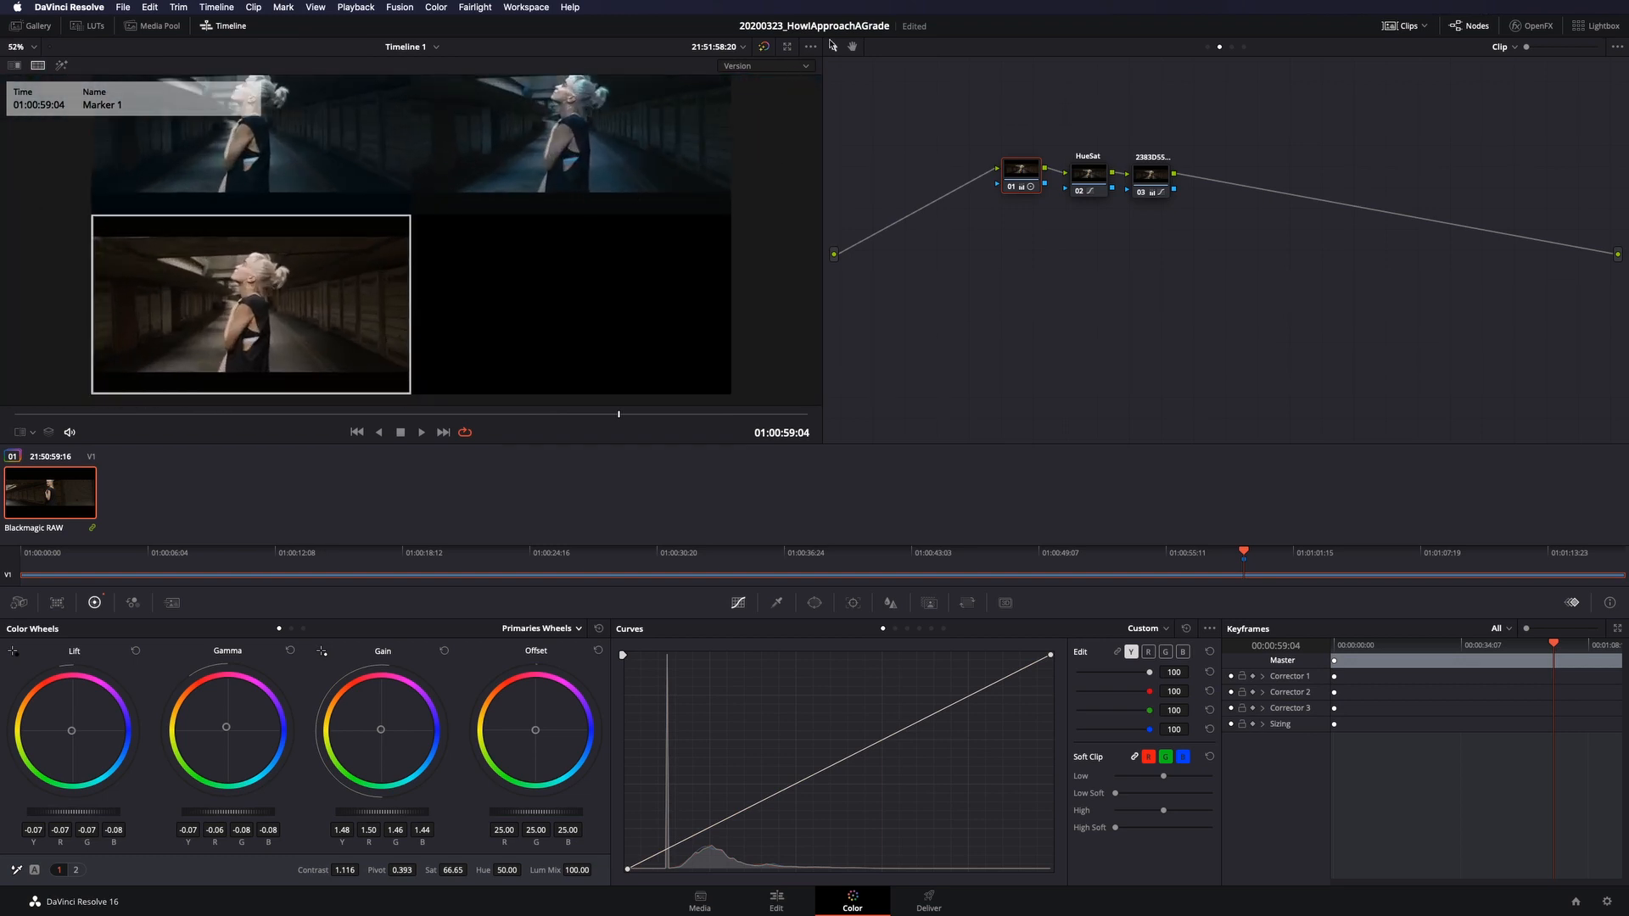
drag(825, 49, 941, 49)
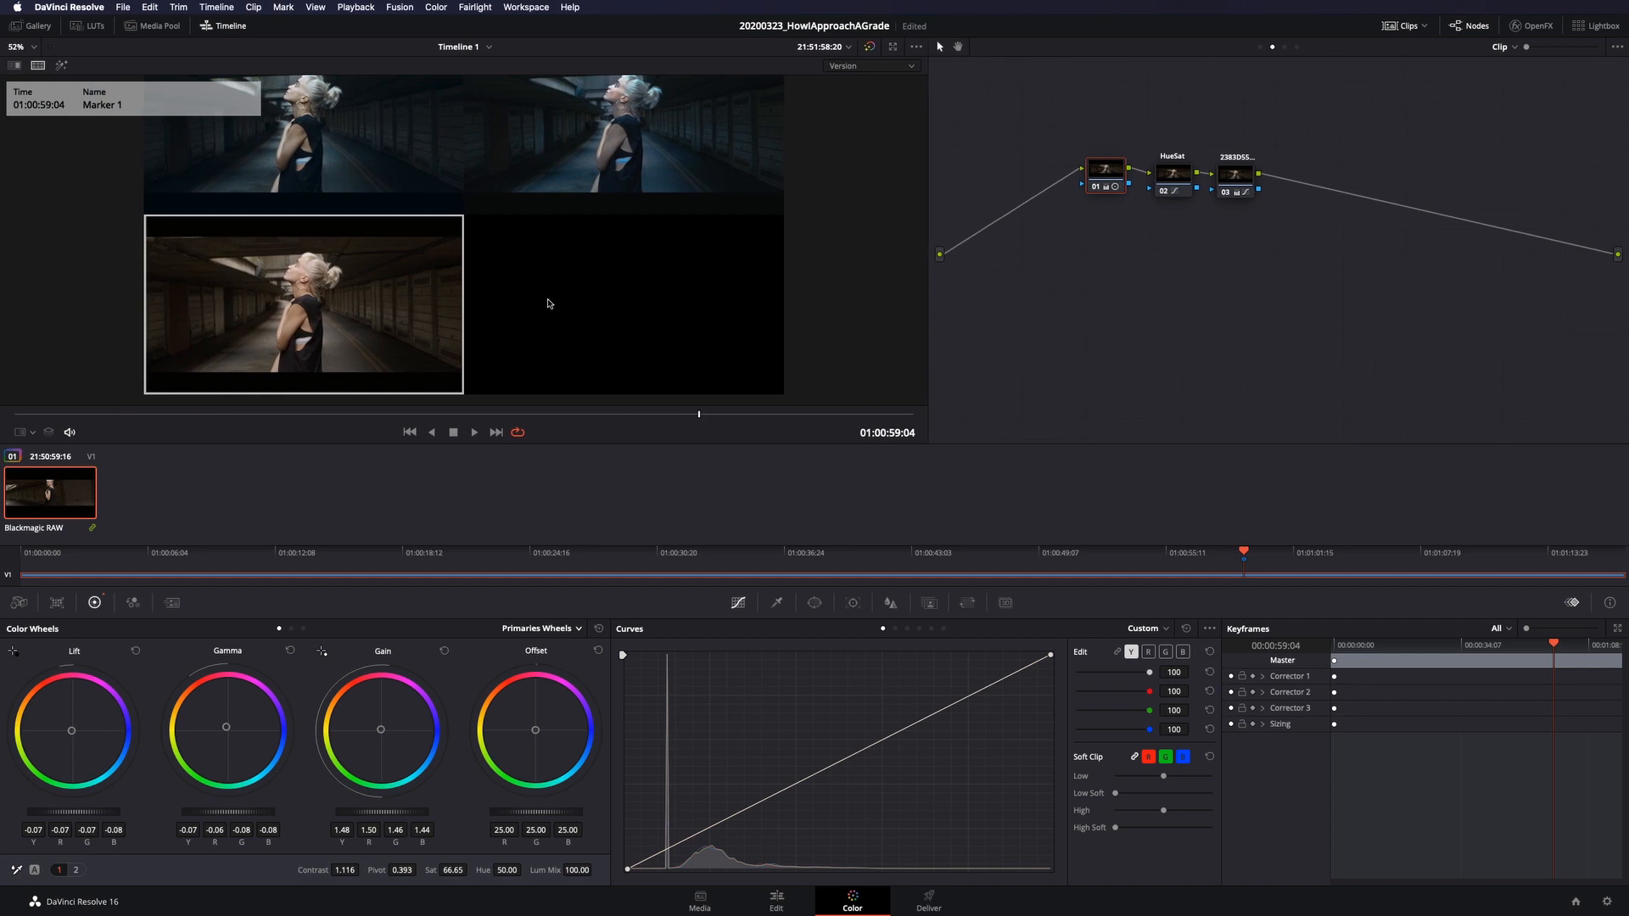
scroll(541, 303, up, 1)
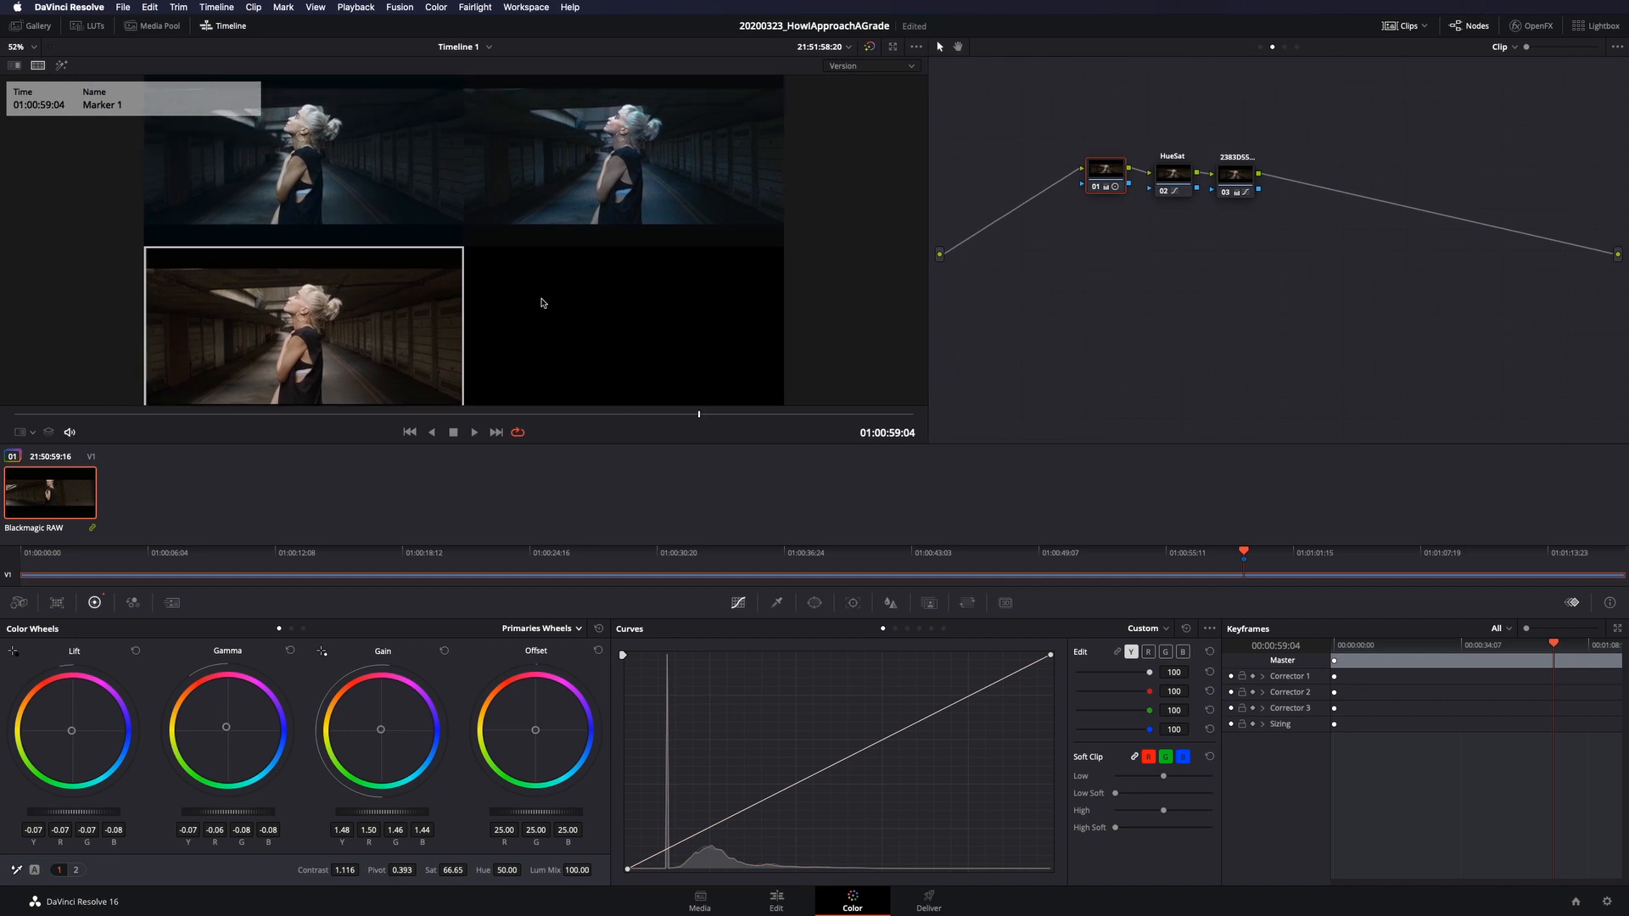
Load the other grade versions one after another to compare their looks and node trees
key(alt+shift+w)
key(super+n)
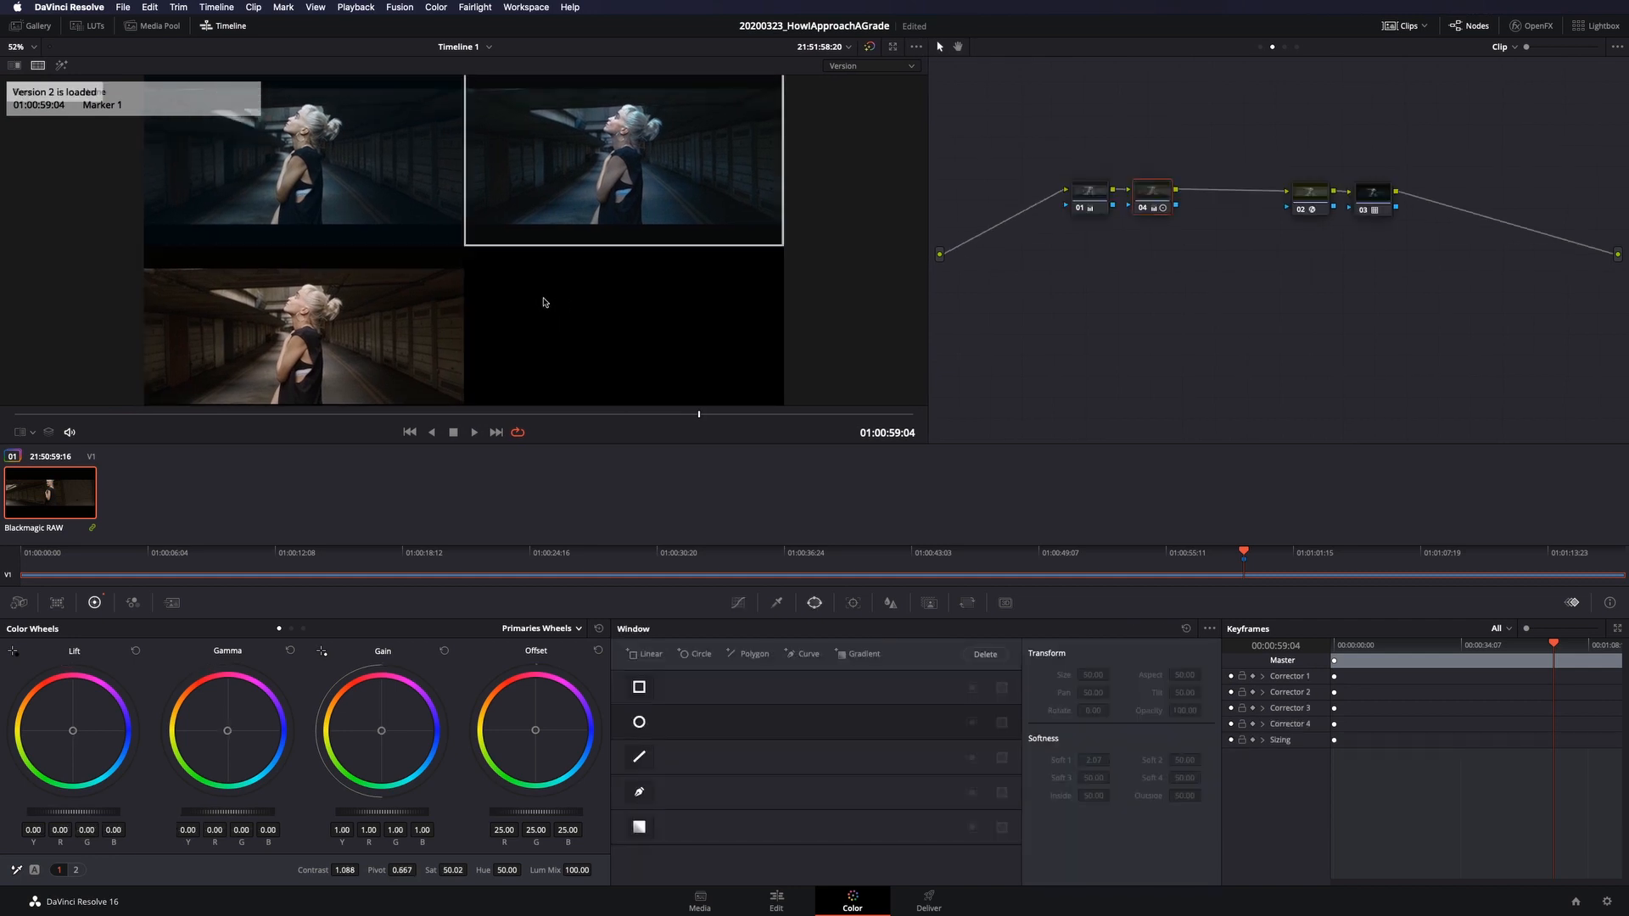
key(super+b)
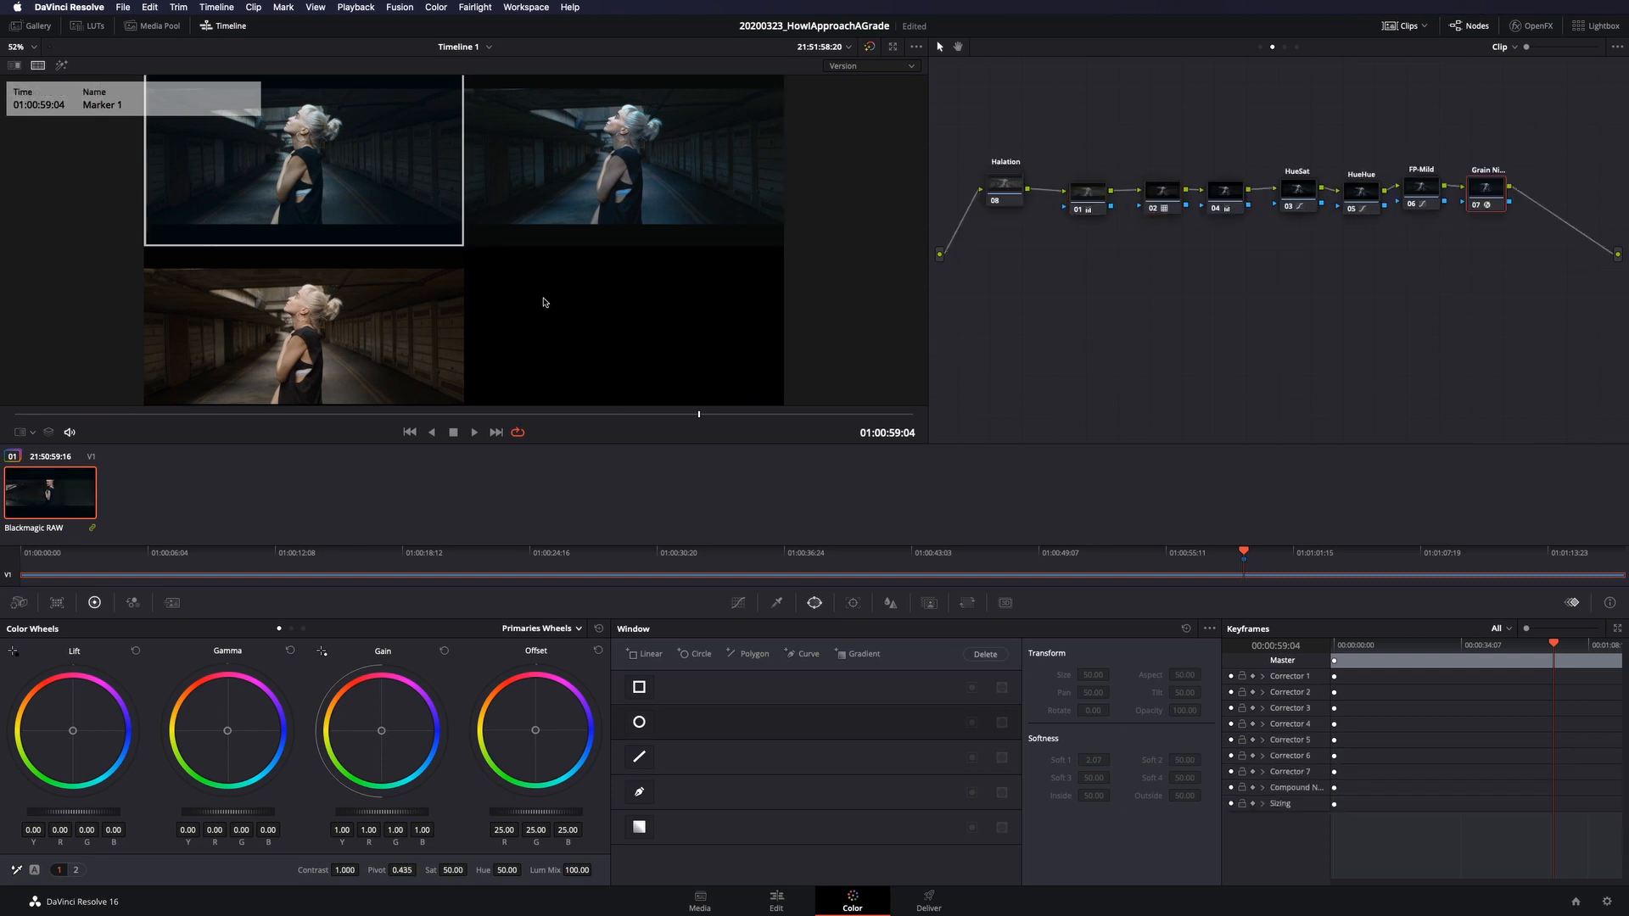
key(super+b)
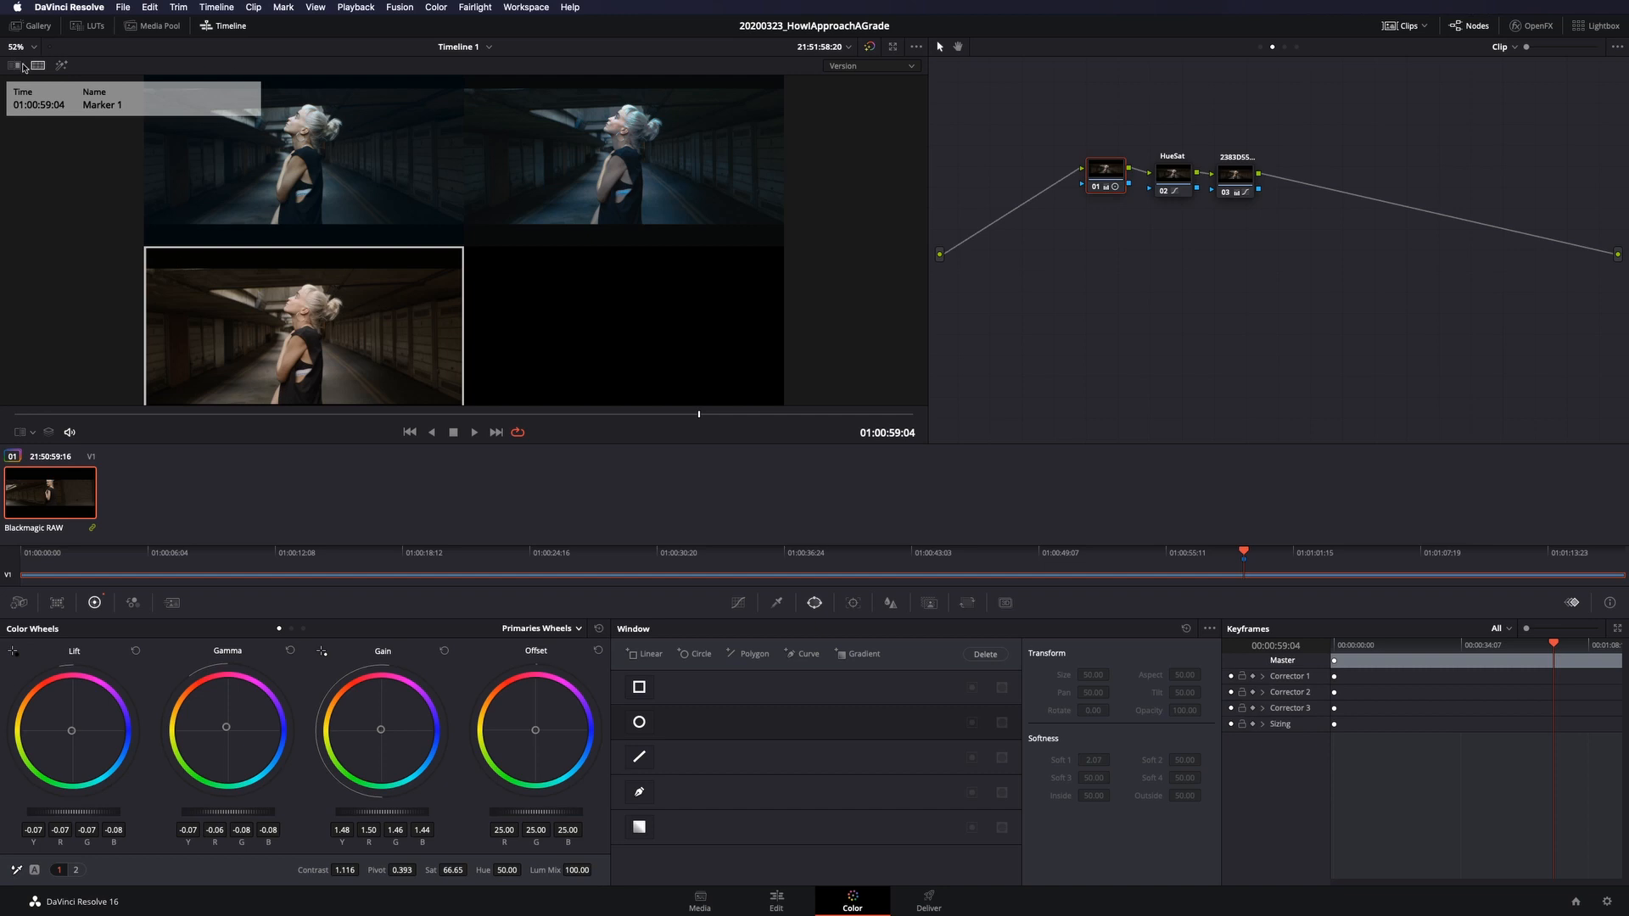
Close the side-by-side comparison and create a new version of the clip's grade with an empty node
right_click(31, 493)
mouse_move(212, 9)
click(268, 14)
click(881, 492)
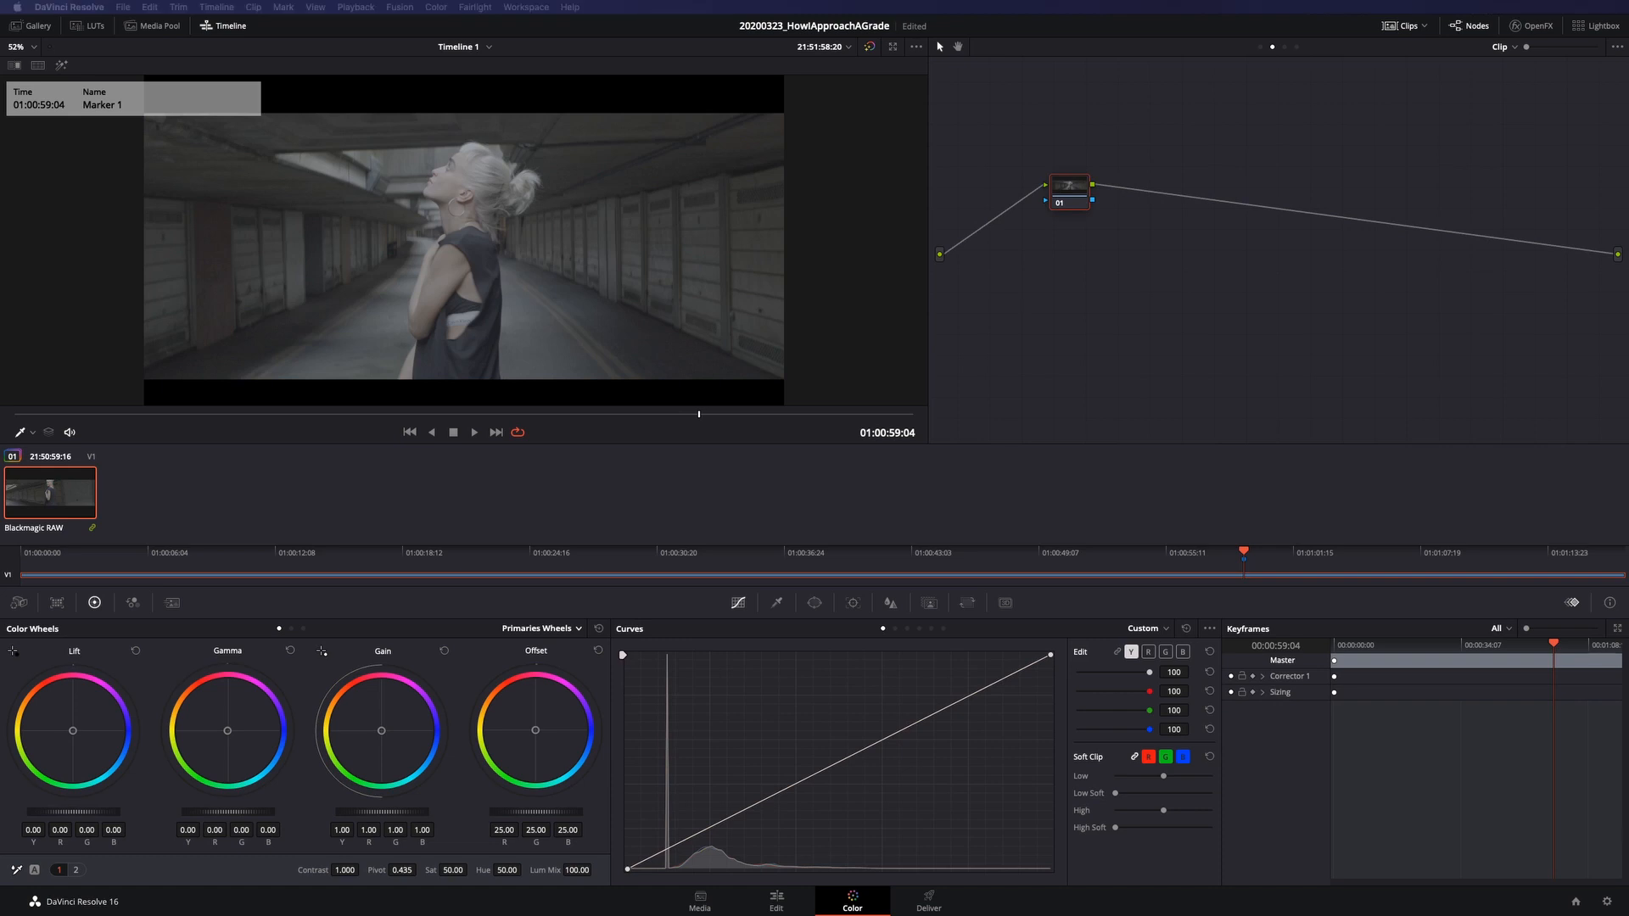
Add three parallel nodes below the first node, joined through a parallel mixer
drag(1083, 192, 1073, 189)
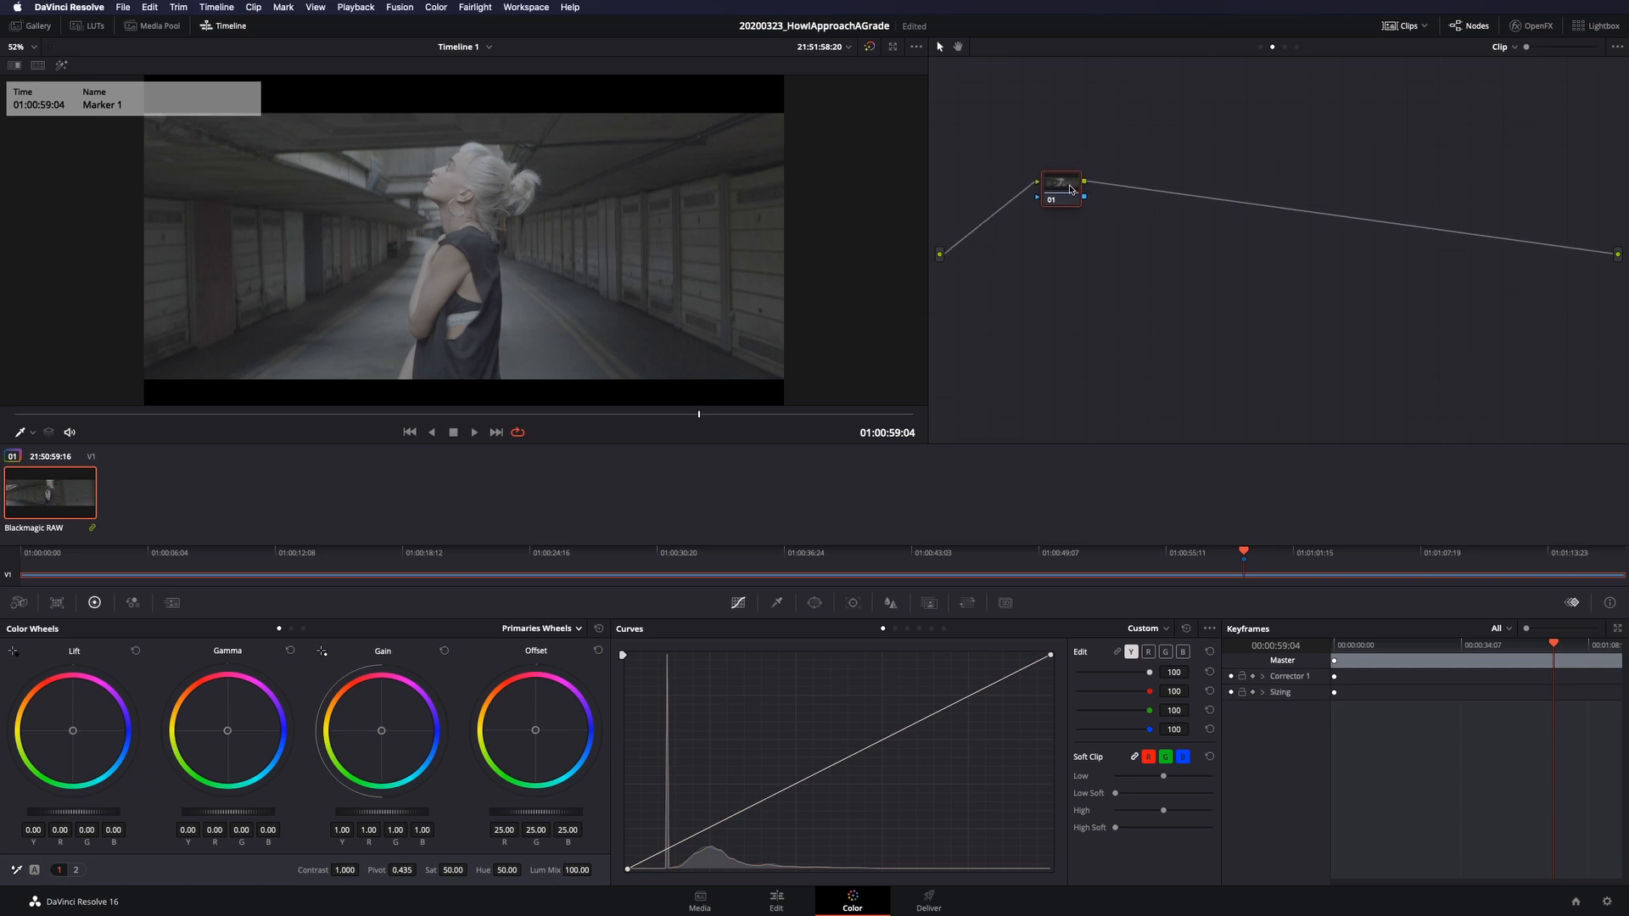
key(alt+p)
key(alt+p)
key(alt+p)
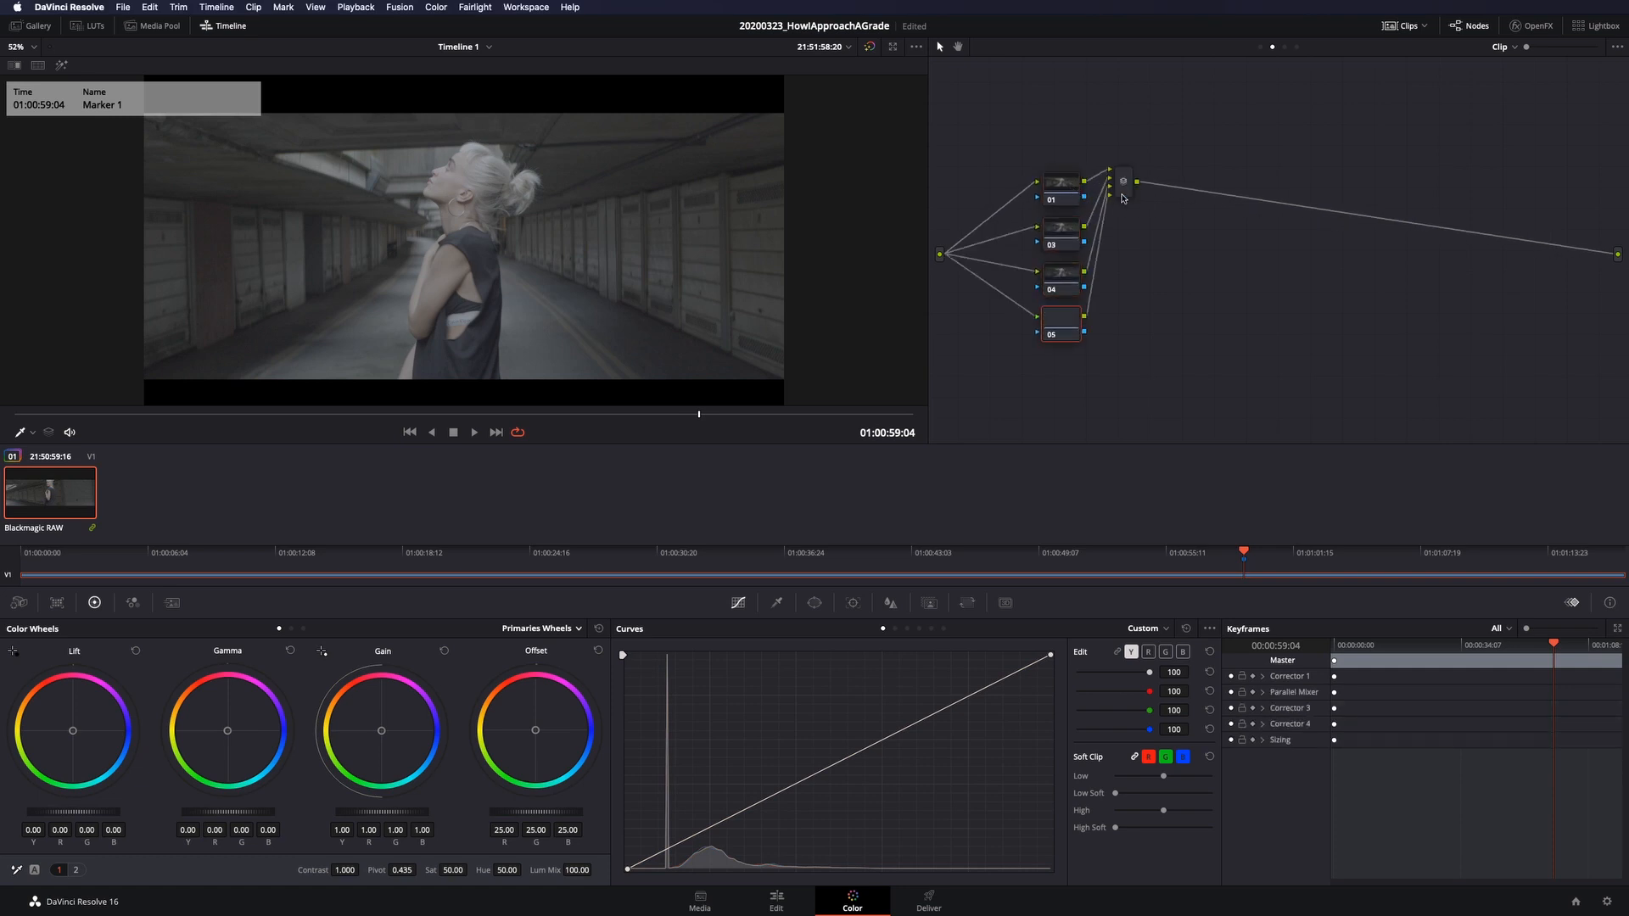
Arrange the node graph so the four parallel nodes form a column with the parallel mixer centred beside them
drag(1122, 187, 1135, 241)
drag(1150, 151, 1031, 289)
click(1059, 303)
drag(1098, 202, 1098, 211)
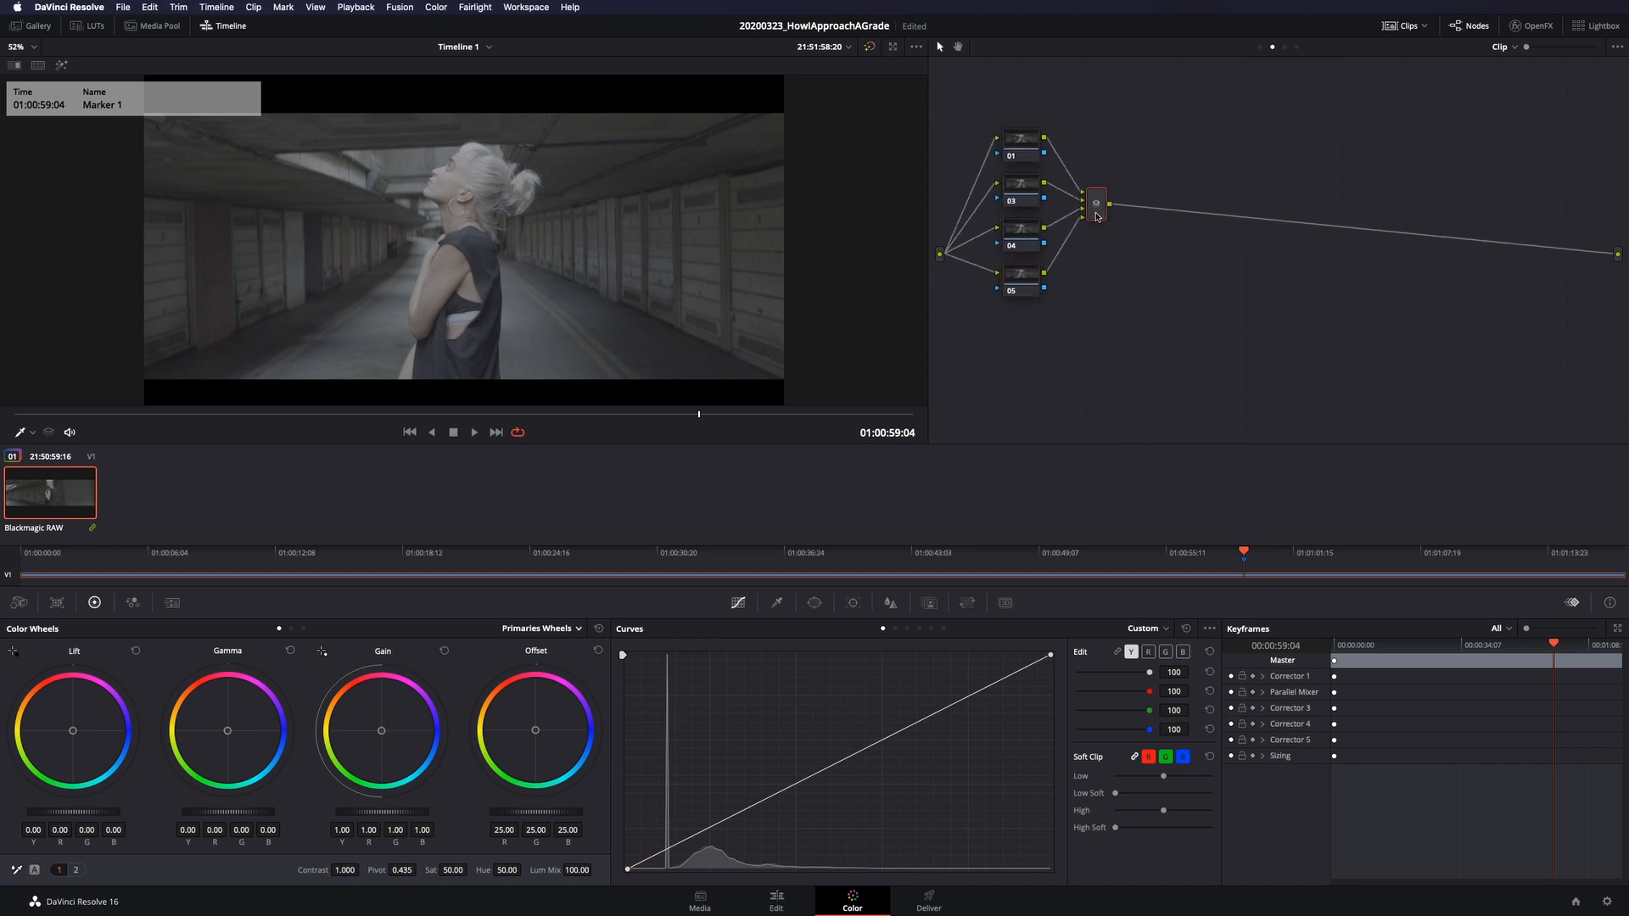
drag(1088, 152, 1018, 284)
drag(1096, 204, 1120, 203)
Add a gradient window to the uppermost parallel node, angle it across one side of the frame and grade that area
click(1048, 146)
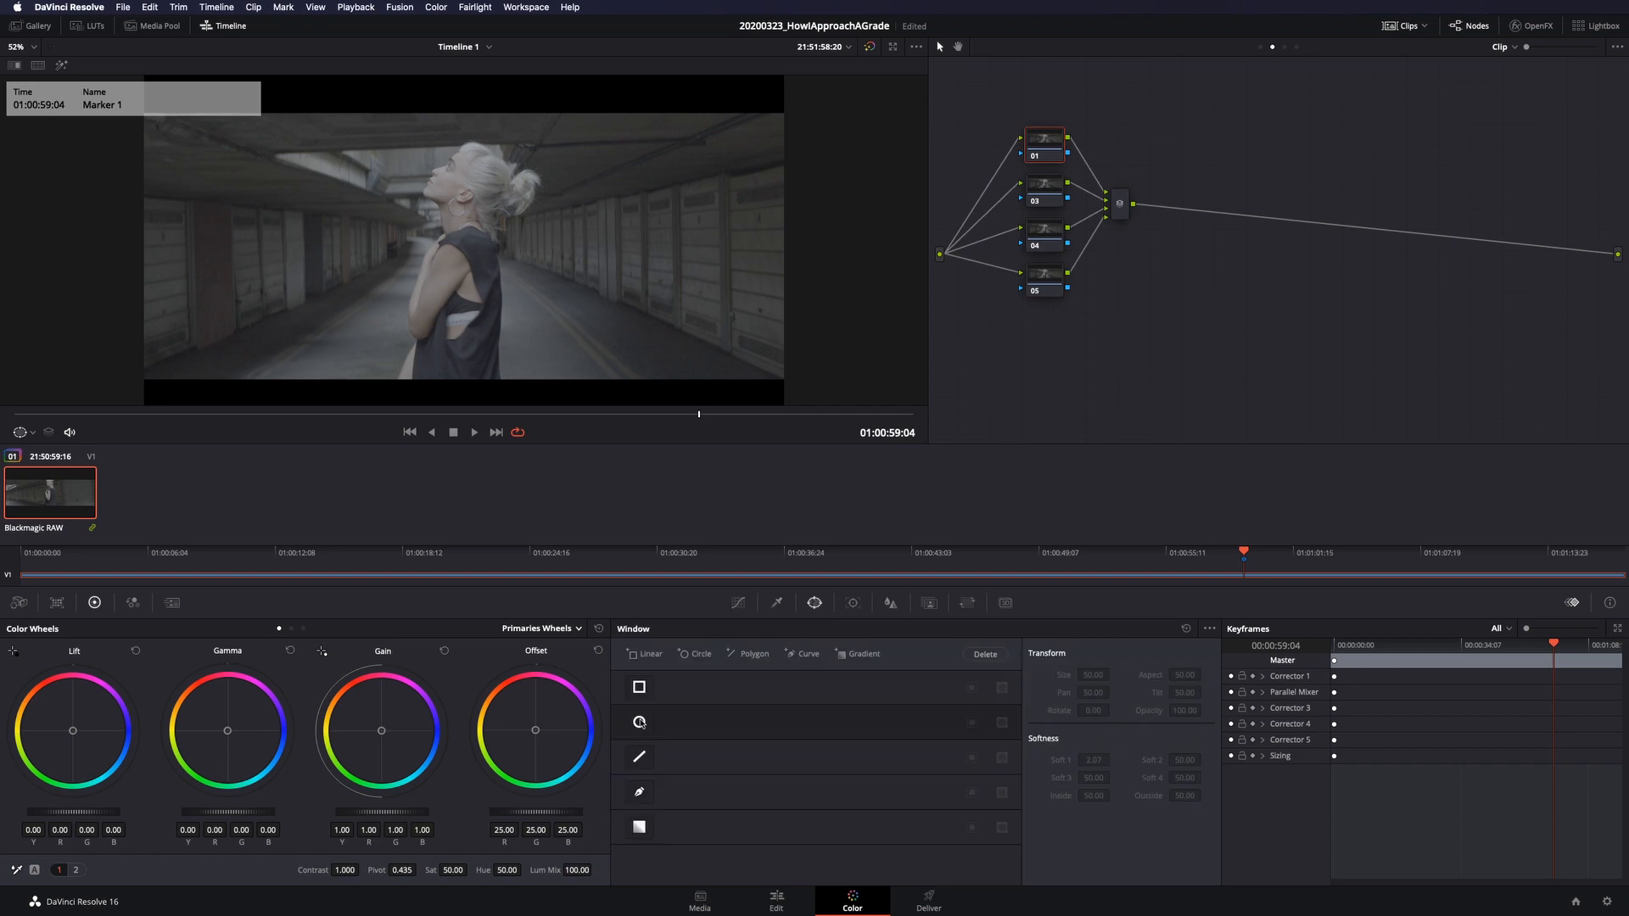
click(642, 827)
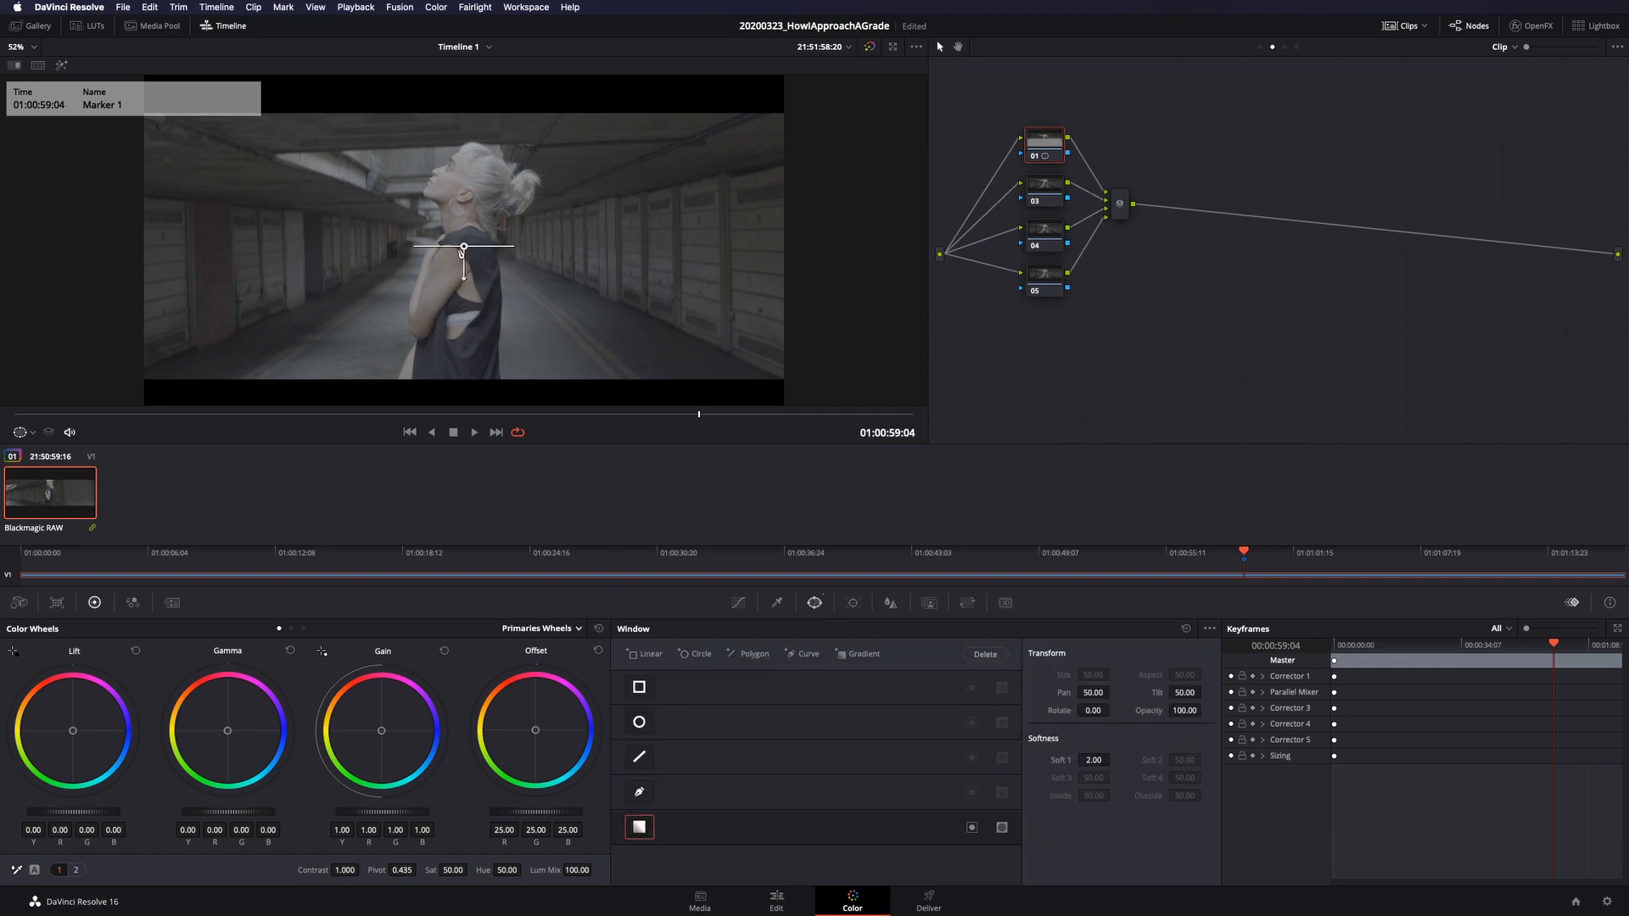
mouse_move(465, 250)
mouse_down()
mouse_move(798, 227)
mouse_move(456, 227)
mouse_up()
Add a tall elliptical window around the woman on node 03, size 45.14, aspect 18.37, softness 14.35, and adjust the gain inside it
click(1052, 194)
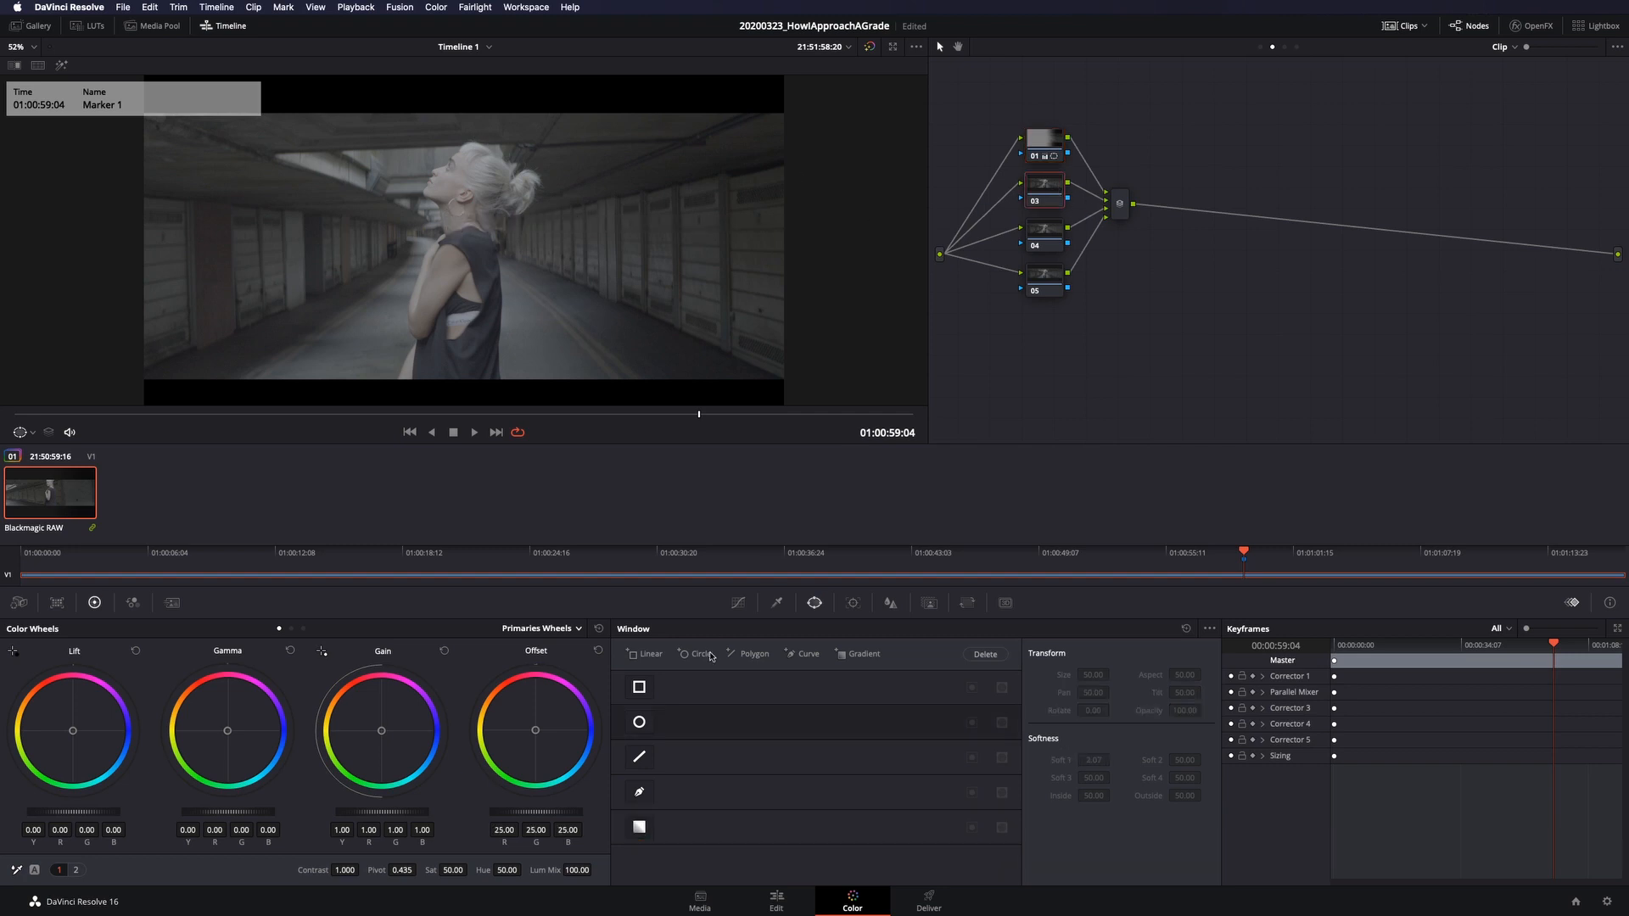
click(641, 722)
drag(460, 300, 458, 388)
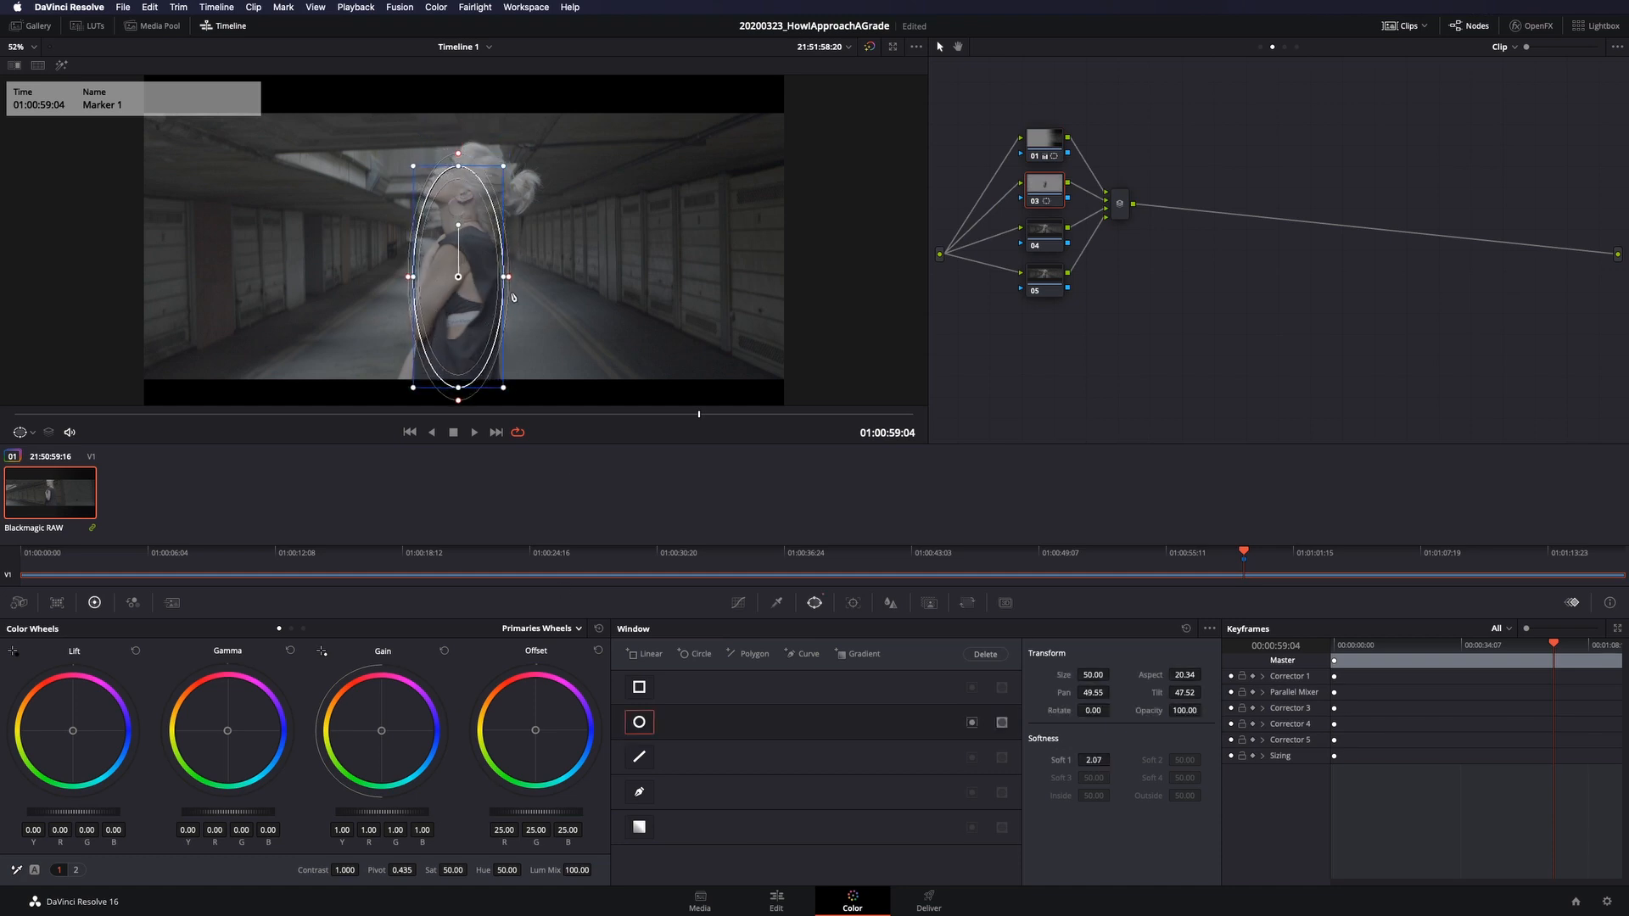
drag(504, 277, 454, 302)
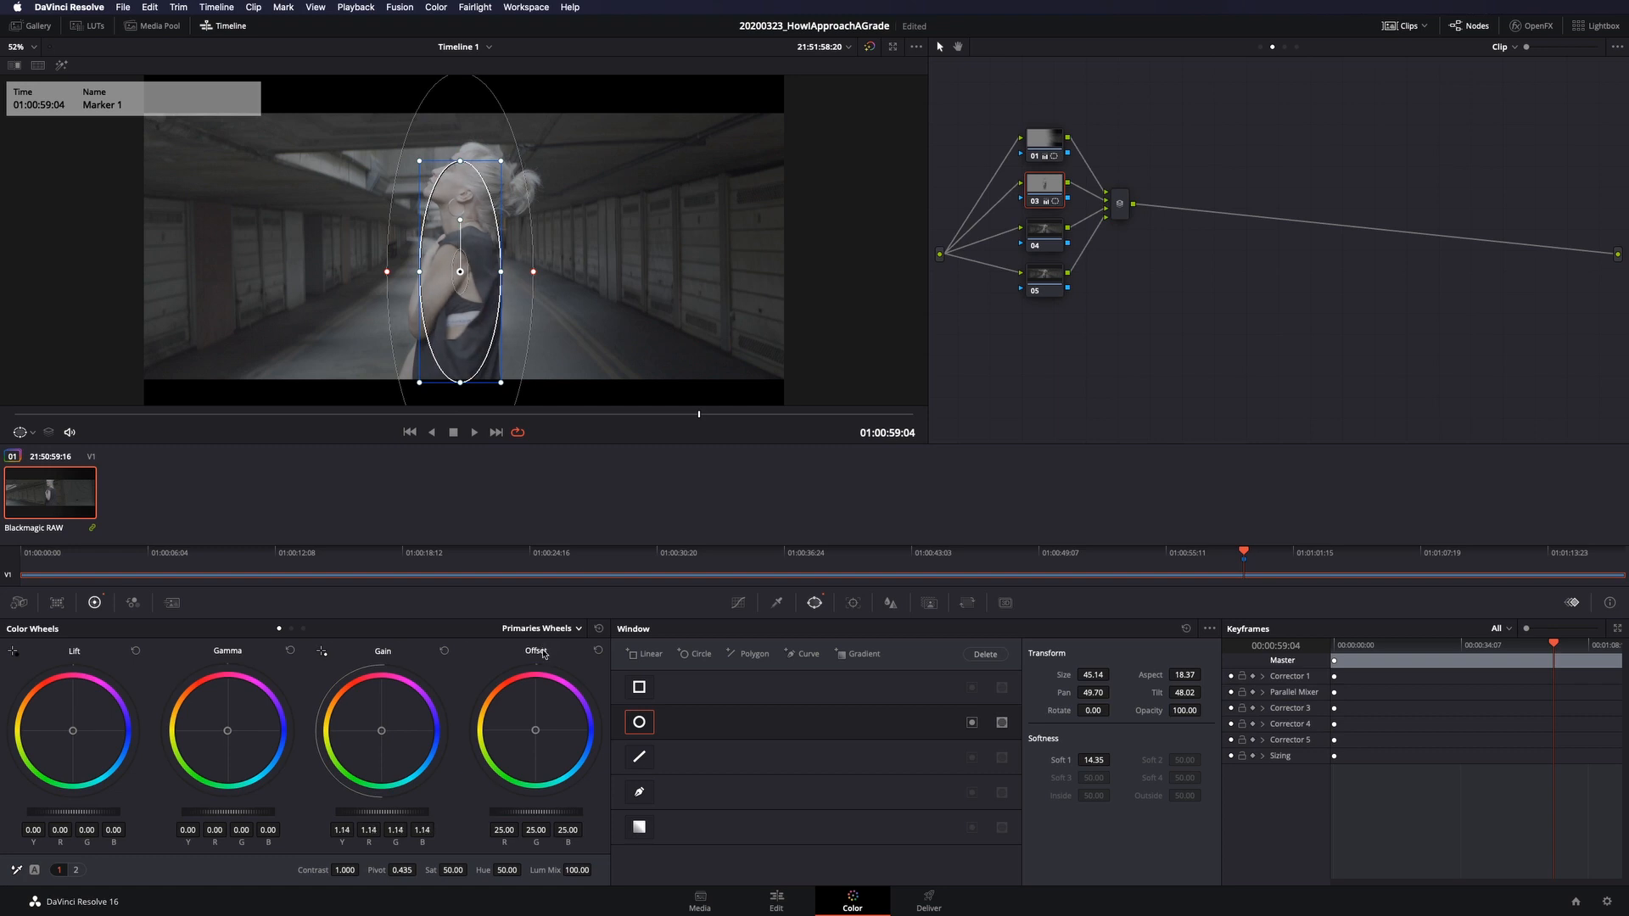
click(444, 651)
Add two serial nodes after the parallel mixer
click(1121, 205)
key(alt+s)
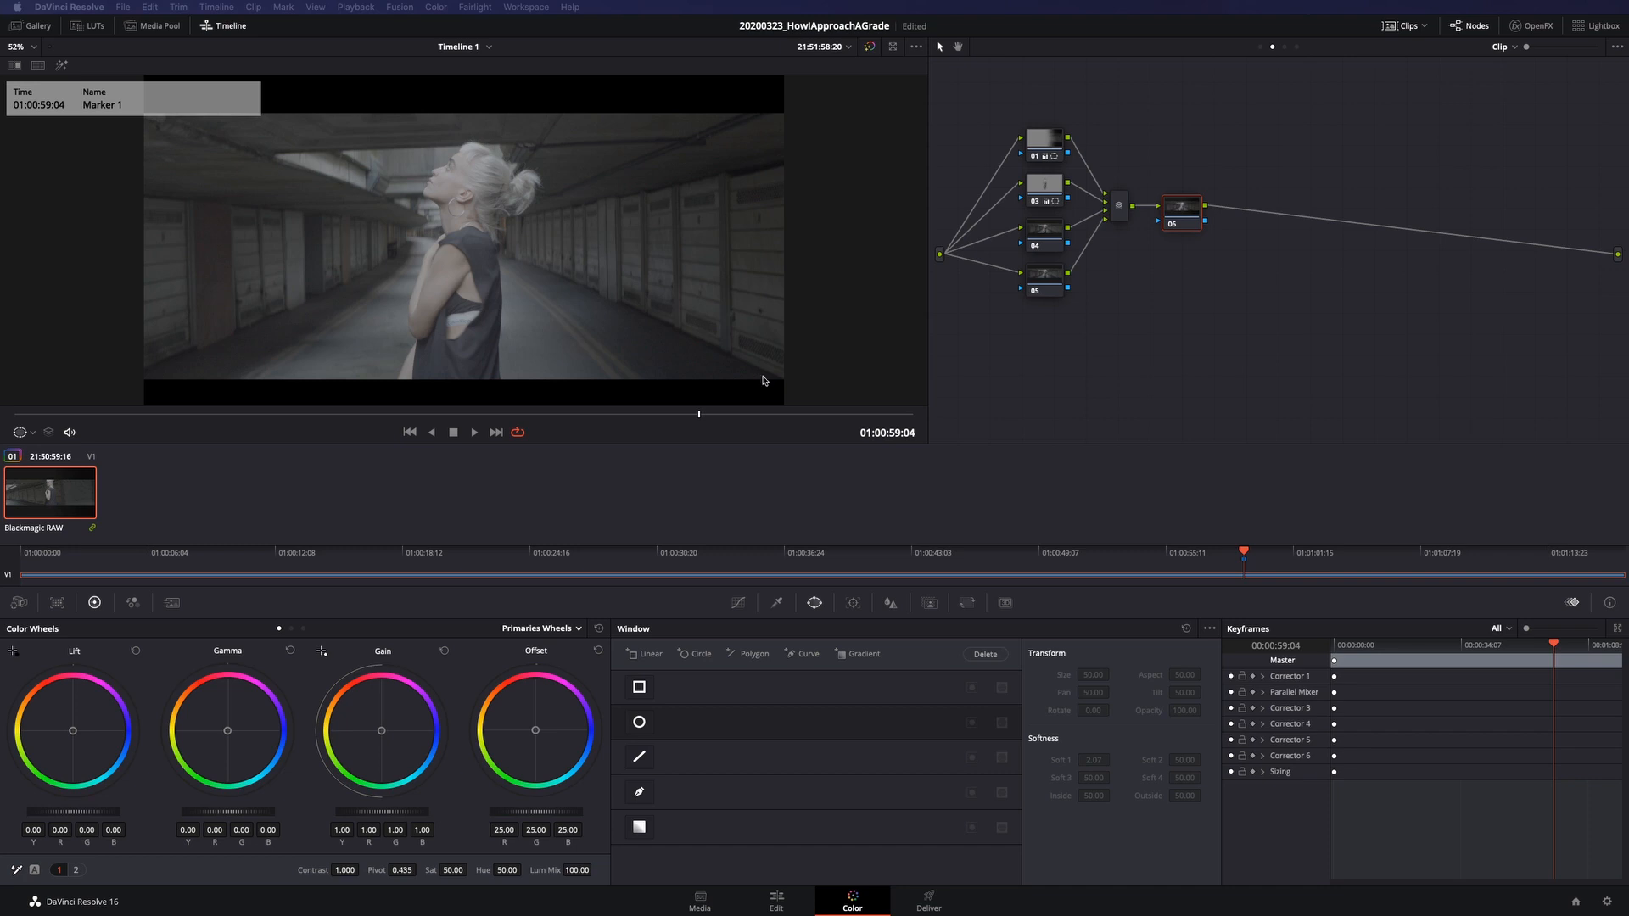
drag(1177, 209, 1172, 205)
key(alt+s)
Apply the Arri Alexa LogC to Rec709 3D LUT to node 07 and set node 06's offset to 26.00
right_click(1246, 211)
mouse_move(1272, 350)
mouse_move(1416, 392)
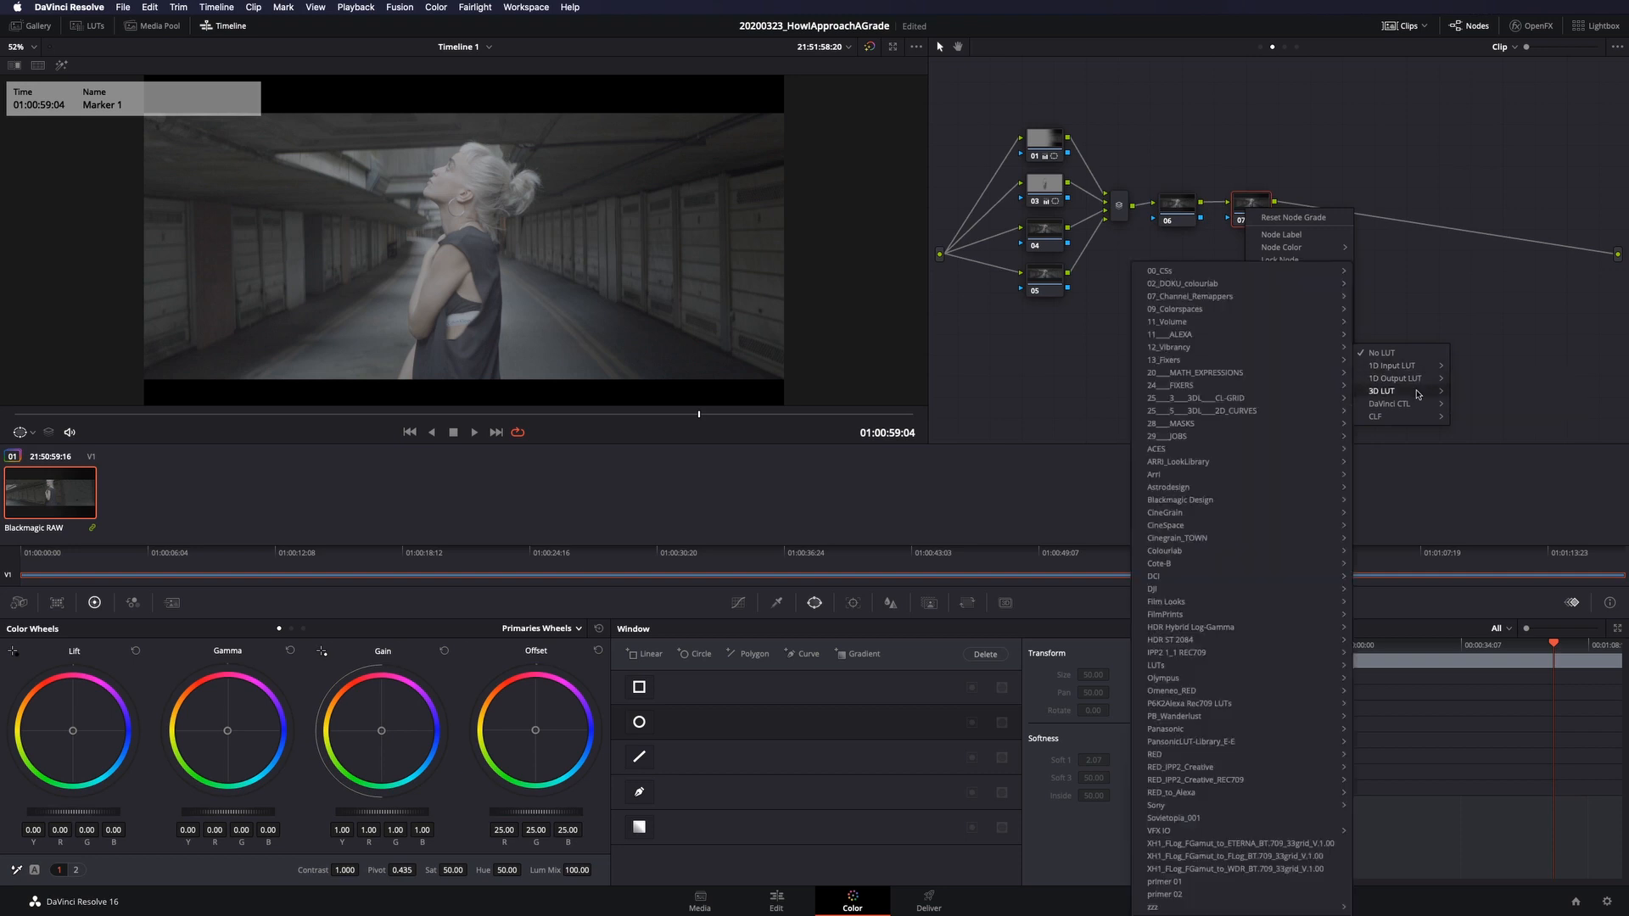
mouse_move(1183, 606)
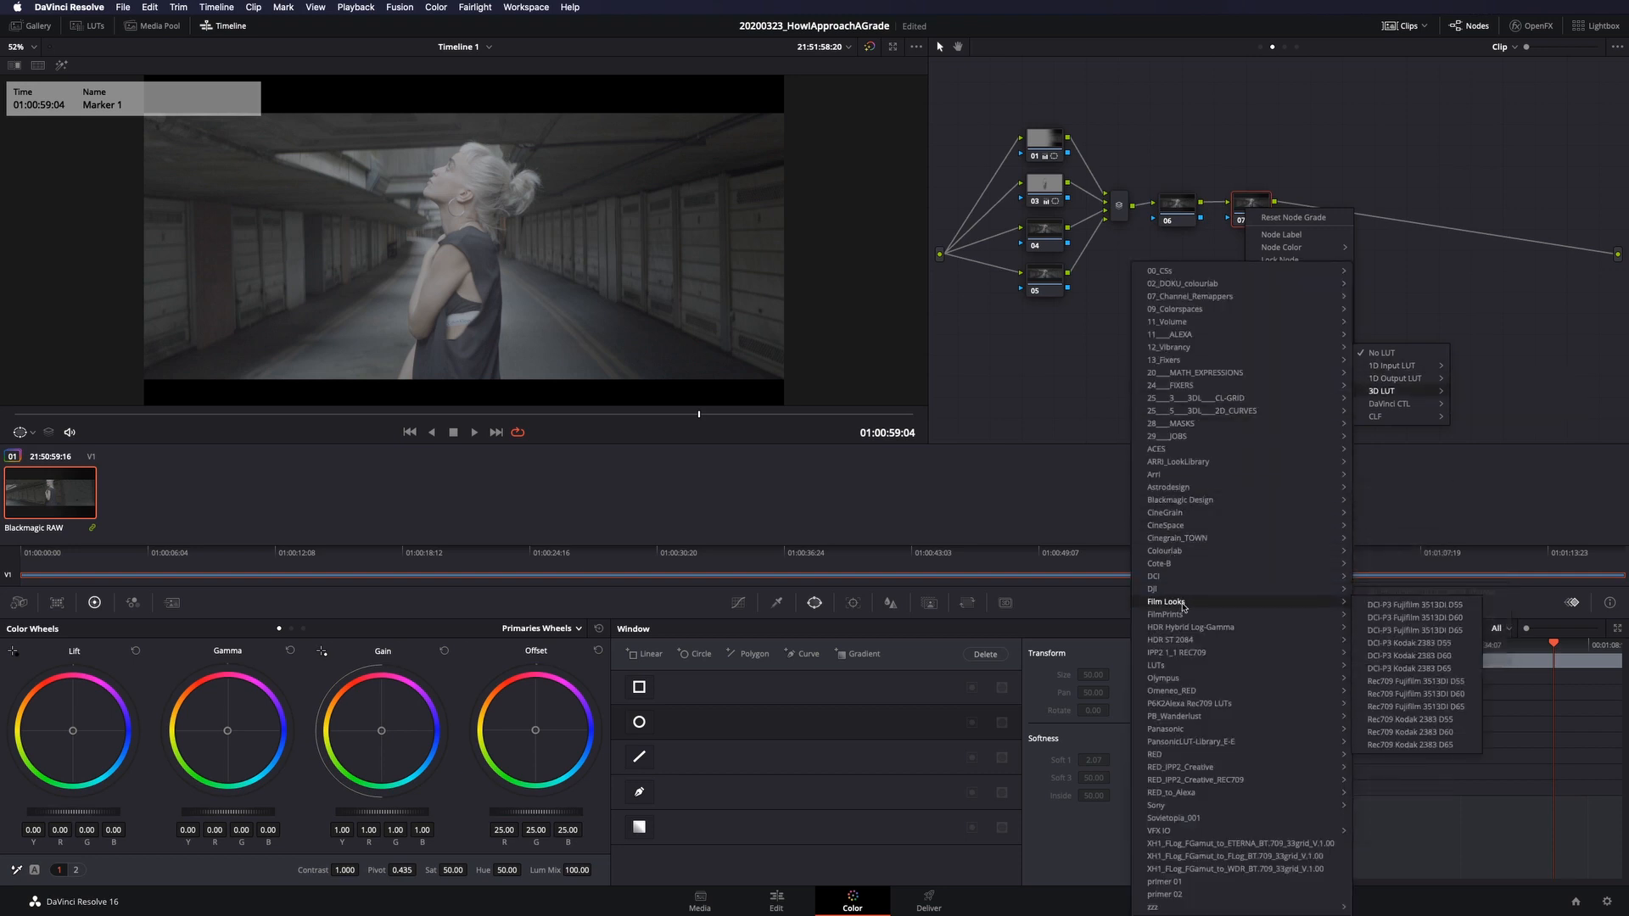
mouse_move(1174, 480)
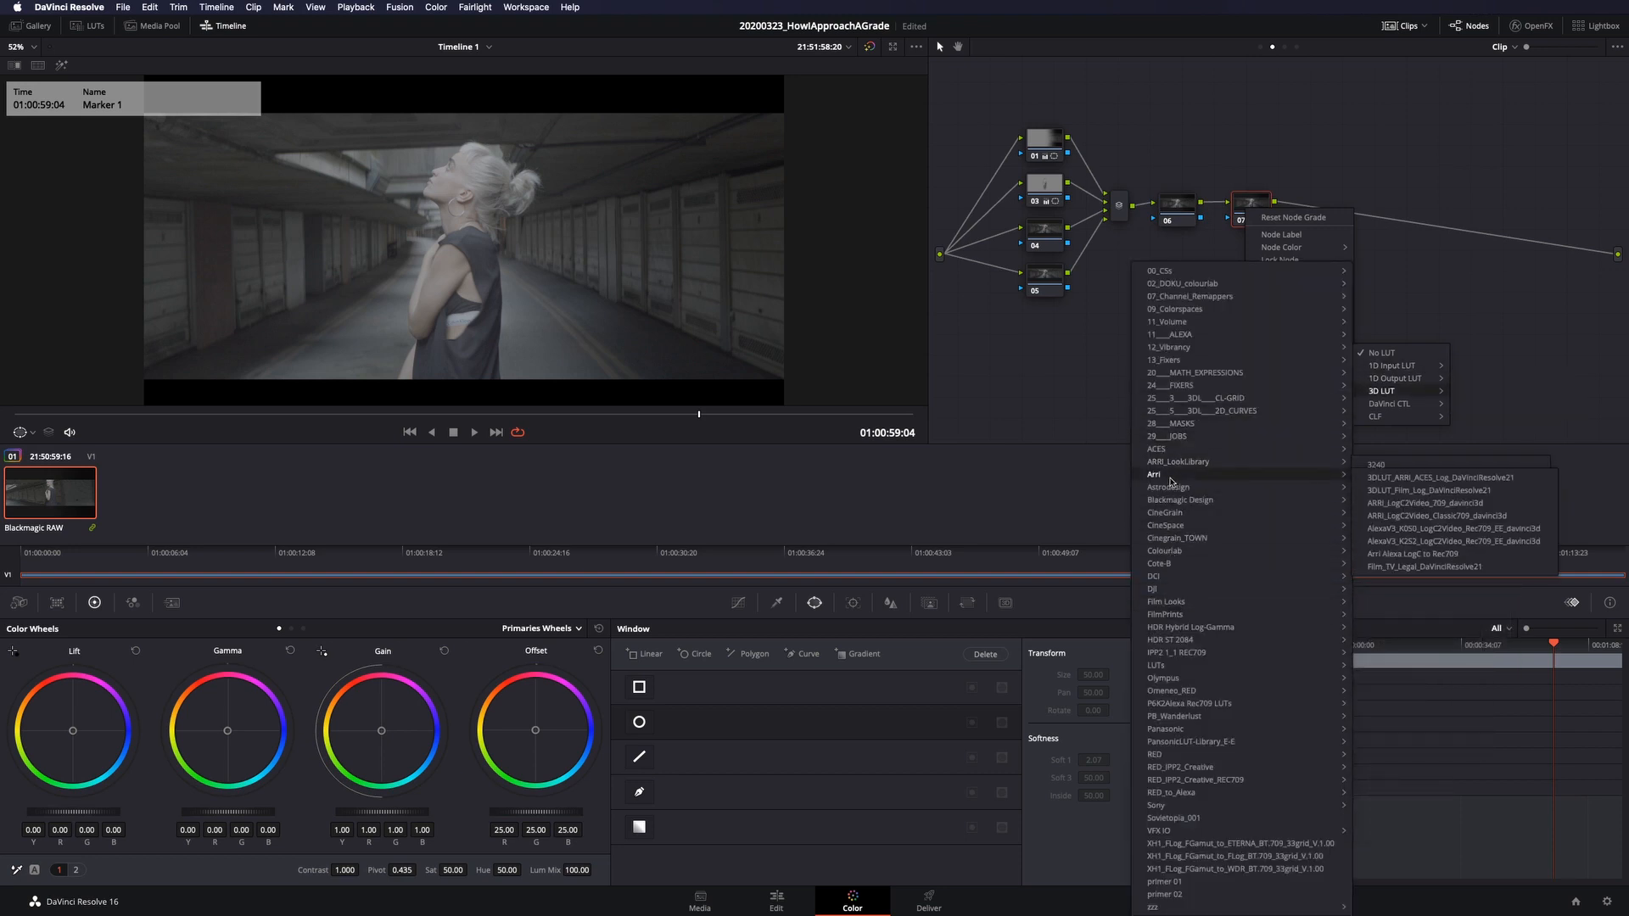
click(1404, 554)
drag(1251, 202, 1200, 209)
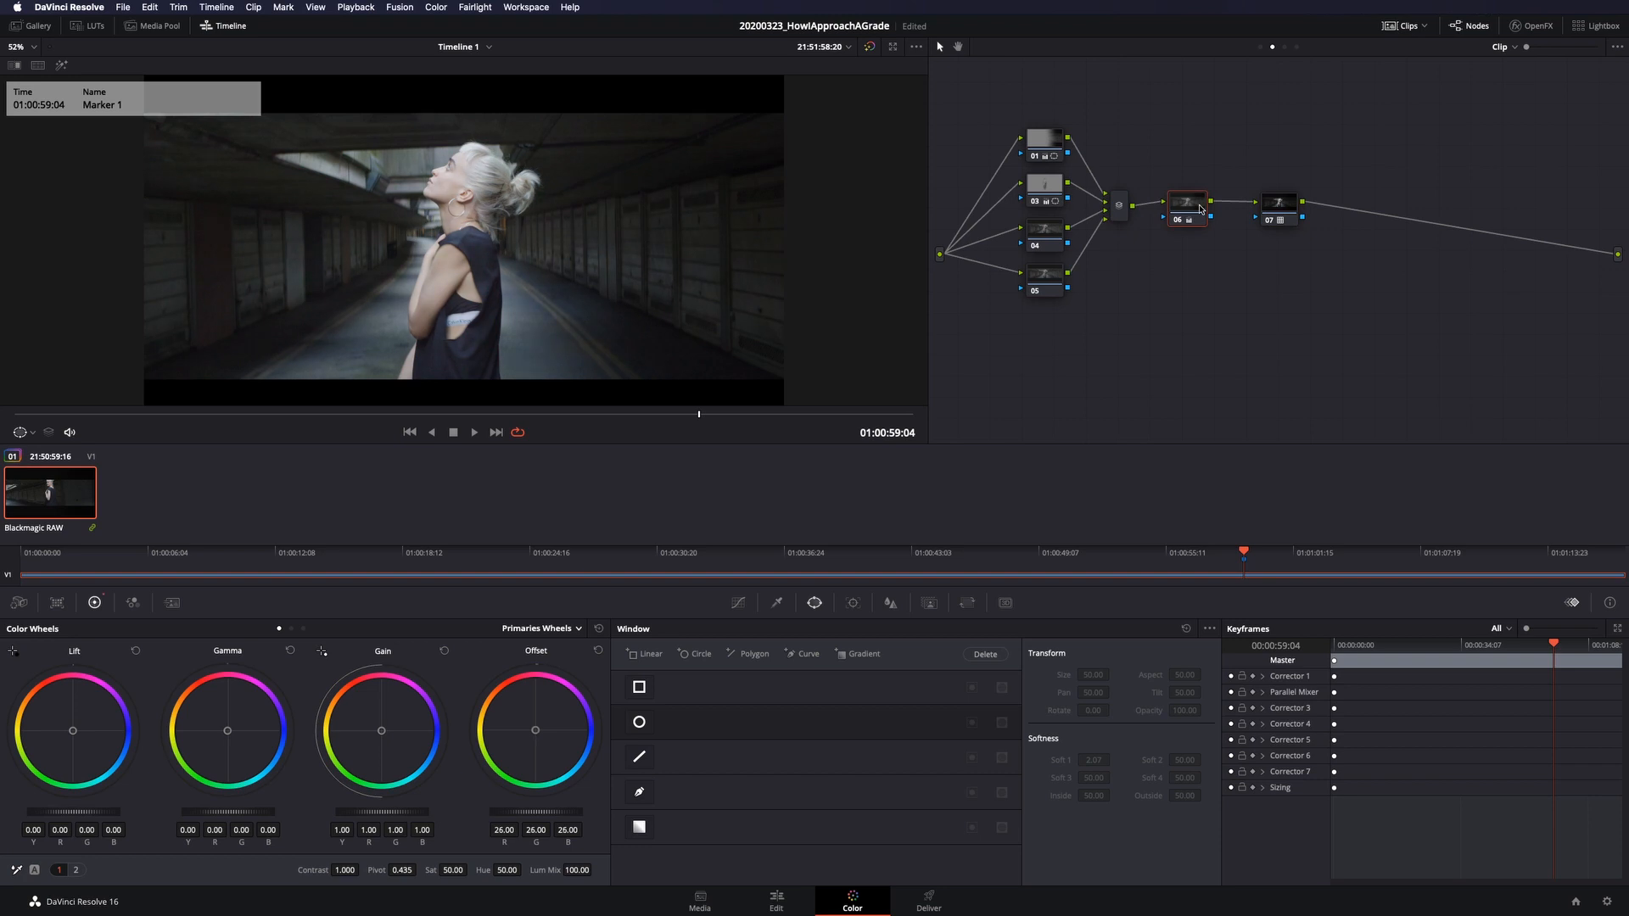
Insert a serial node before the LUT node and shape its Hue Vs Hue curve around the yellow, cyan, blue and magenta hues
drag(1287, 206, 1271, 206)
key(shift+s)
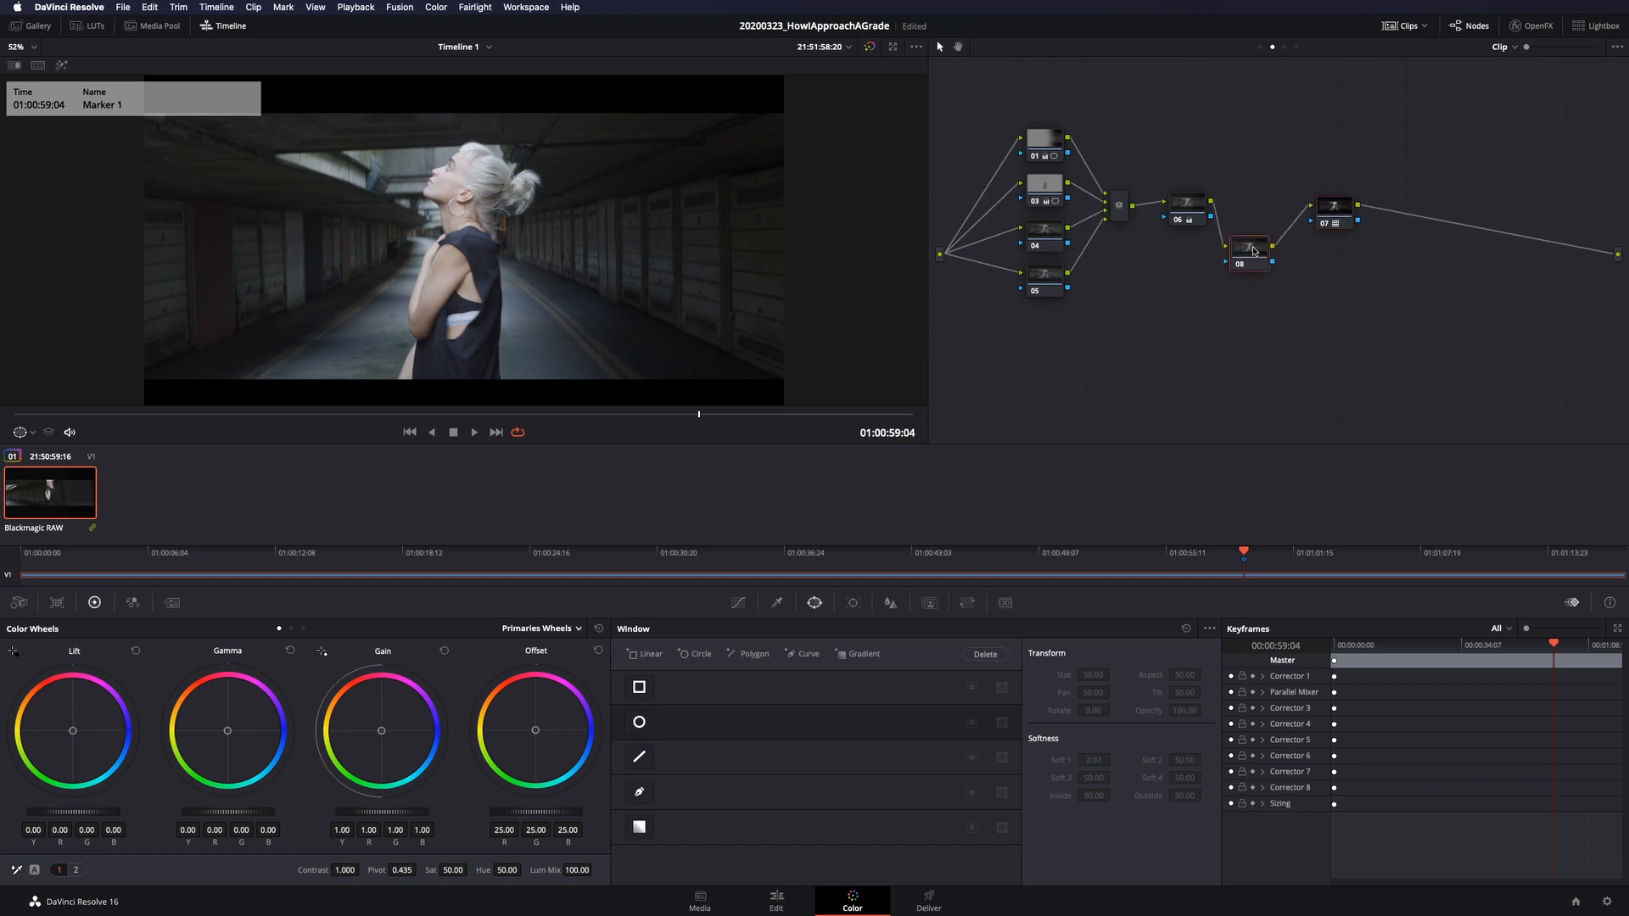
click(738, 602)
click(895, 629)
drag(625, 750, 625, 749)
click(723, 869)
click(667, 870)
drag(1013, 749, 1013, 735)
drag(916, 749, 913, 750)
drag(1111, 750, 1110, 755)
drag(625, 749, 722, 745)
On the same node's Hue Vs Sat curve, raise cyan and blue slightly and lower magenta to 0.83
click(907, 629)
click(668, 870)
click(722, 870)
mouse_move(1014, 749)
mouse_down()
mouse_move(1011, 766)
mouse_move(1010, 736)
mouse_up()
drag(916, 750, 915, 742)
drag(1110, 749, 1111, 766)
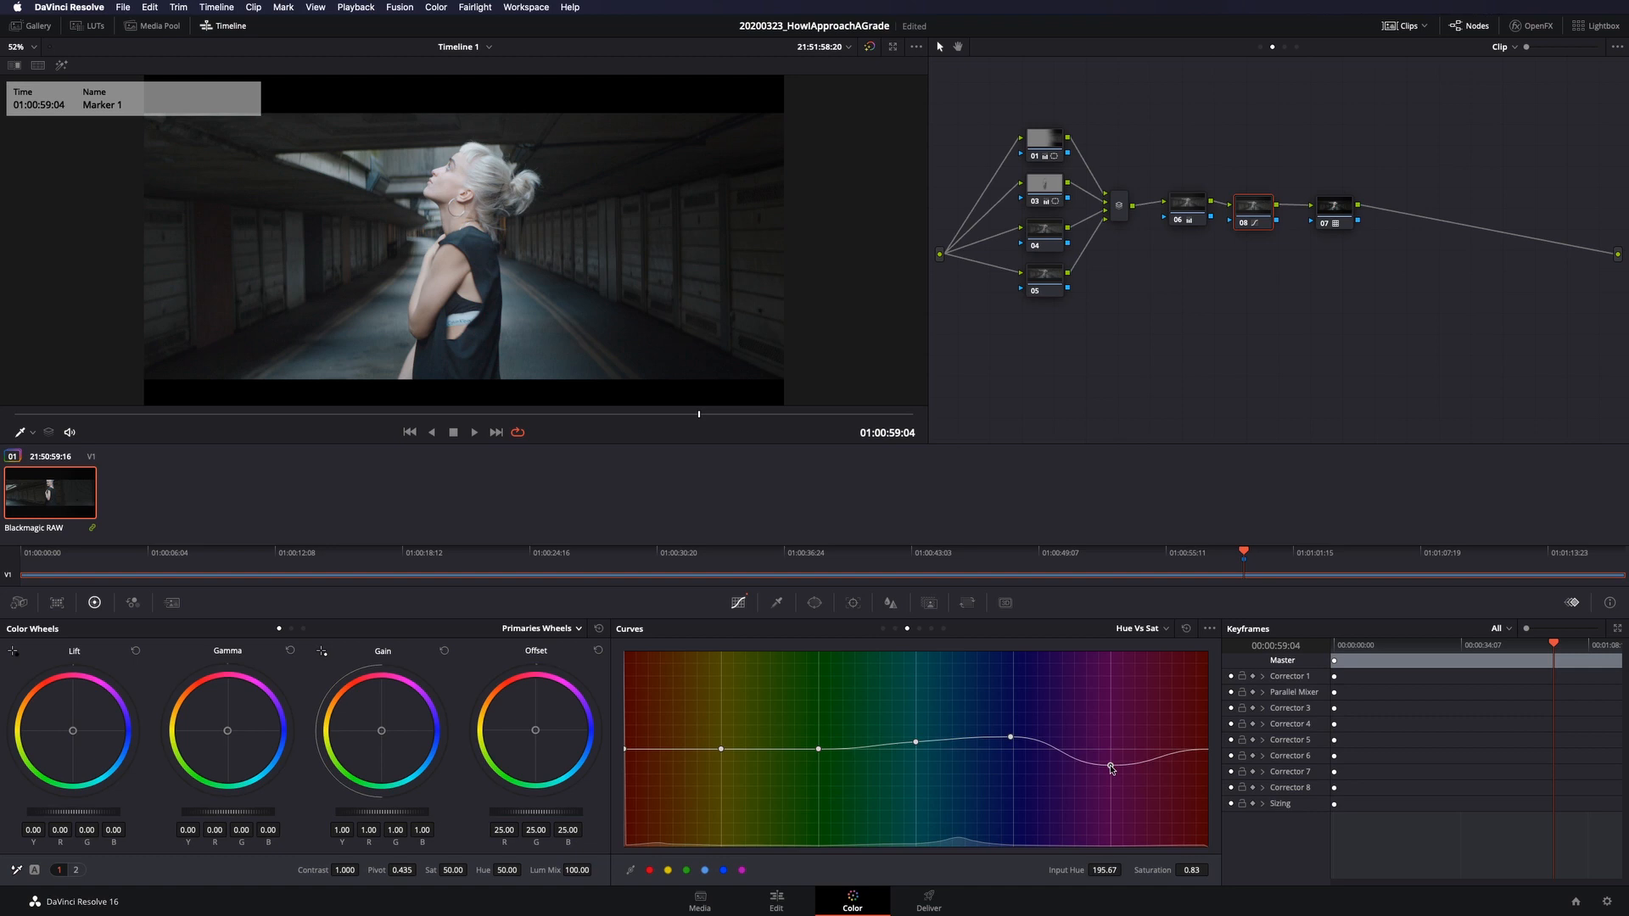
Lower the reds to 0.78 on the Hue Vs Lum curve, and set the node's contrast to 1.149 and pivot to 0.623
drag(625, 749, 626, 771)
click(919, 628)
click(649, 870)
drag(347, 870, 424, 869)
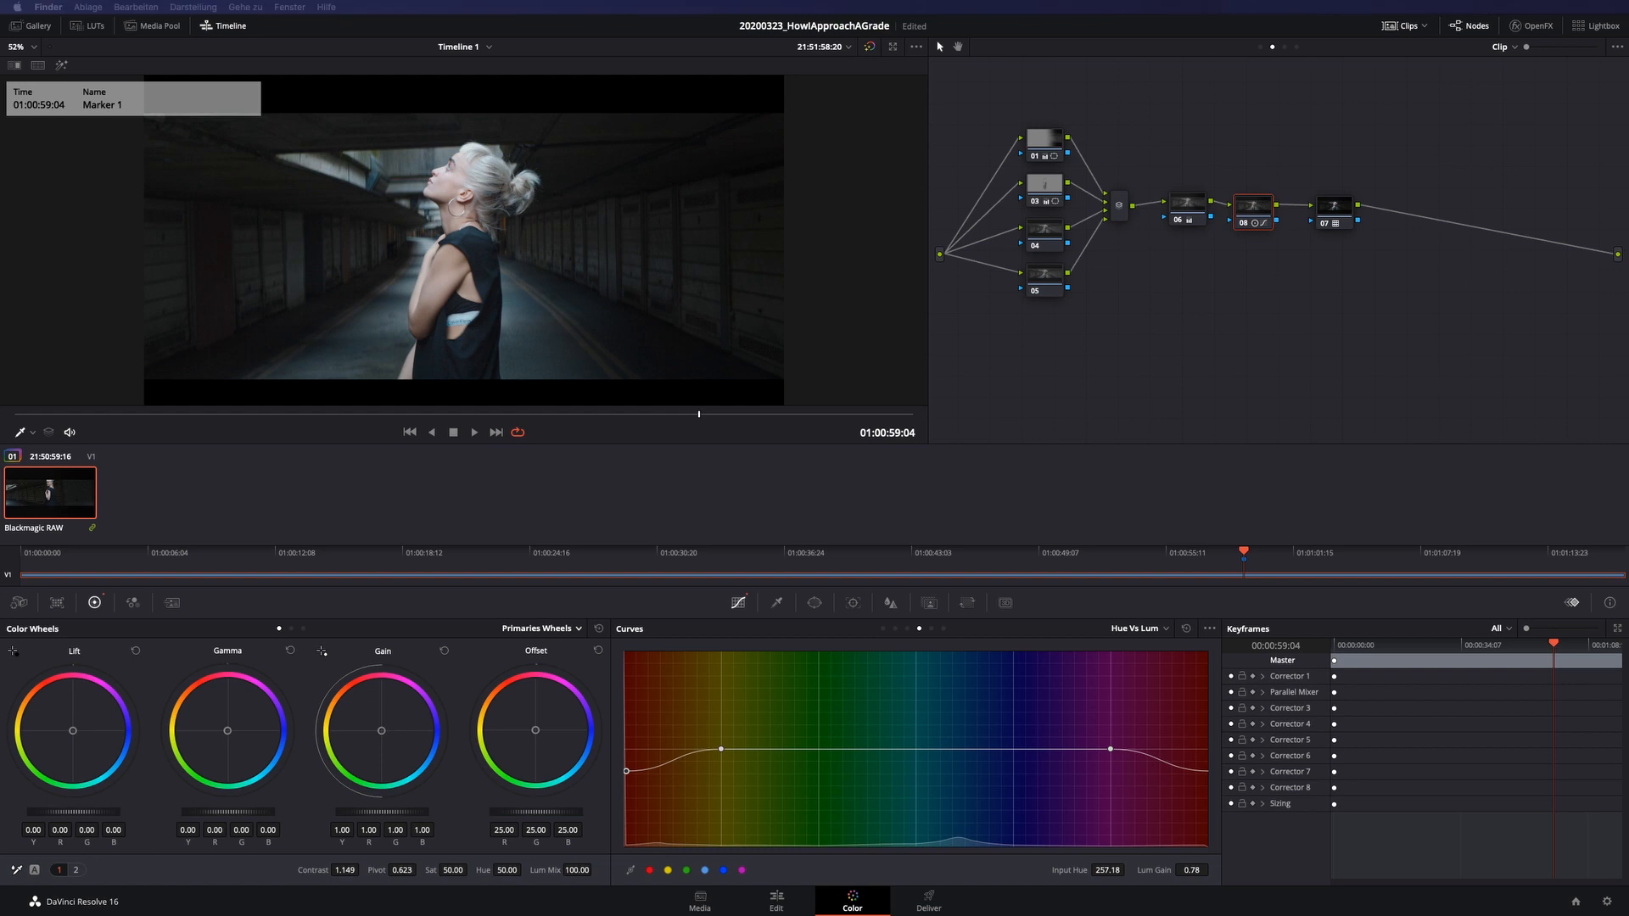
Add two serial nodes after the LUT node and apply the FilmAesthetics_35mmGrainOFX grade to the last one
drag(1334, 206, 1322, 205)
key(alt+s)
key(alt+s)
click(30, 26)
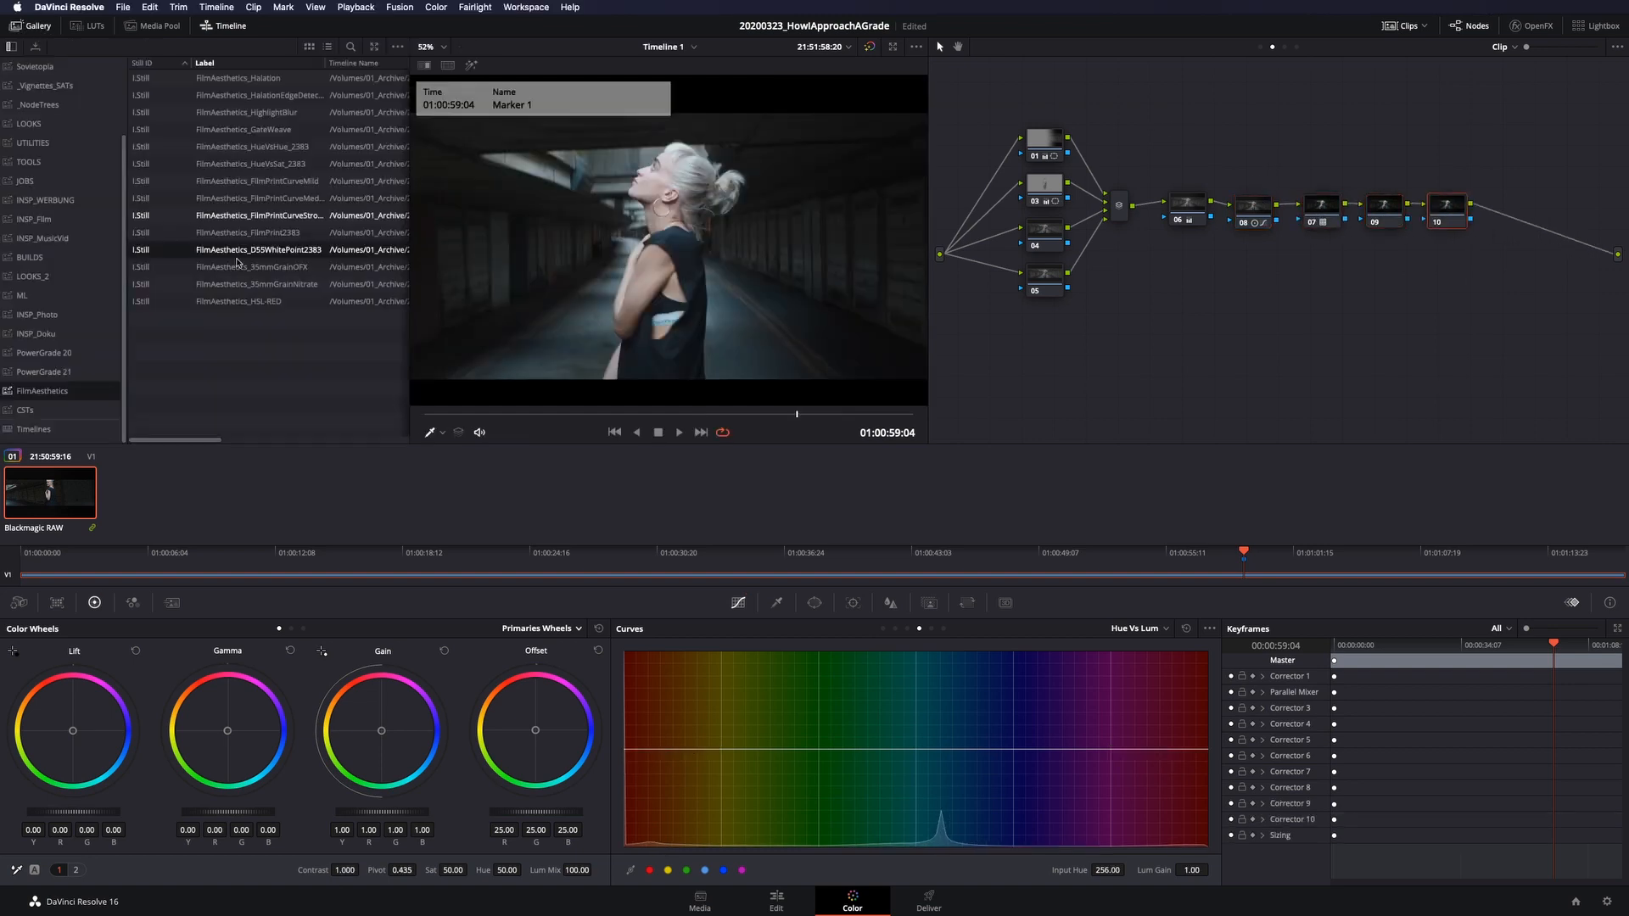
drag(237, 266, 1511, 206)
Add a vignette node before the grain with an inverted elliptical window, softness 9.12, lift and gamma -0.02, and gain 0.88
click(814, 602)
click(30, 25)
click(1384, 206)
key(alt+s)
click(638, 723)
drag(464, 197, 464, 124)
drag(512, 247, 713, 246)
mouse_move(465, 109)
mouse_down()
mouse_move(461, 63)
mouse_move(460, 132)
mouse_up()
click(972, 722)
scroll(405, 816, down, 6)
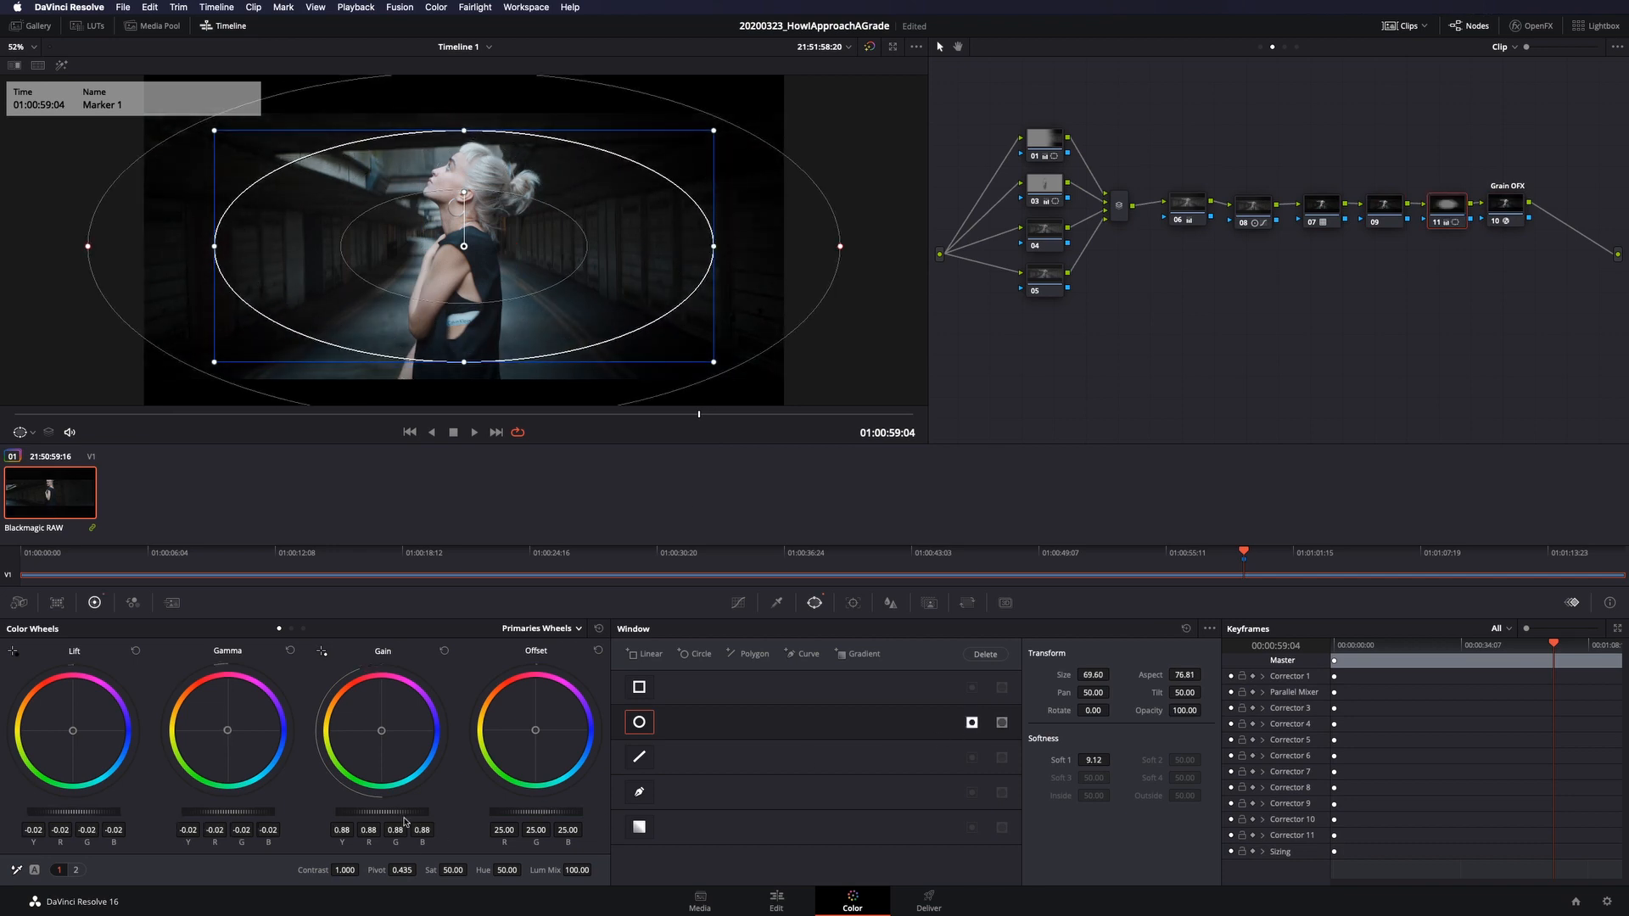
Set node 09's RGB lift to -0.01/0.01/0.02, gamma to 0.01/0.00/-0.03 and gain to 1.02/0.99/0.97, and save the project
click(1381, 211)
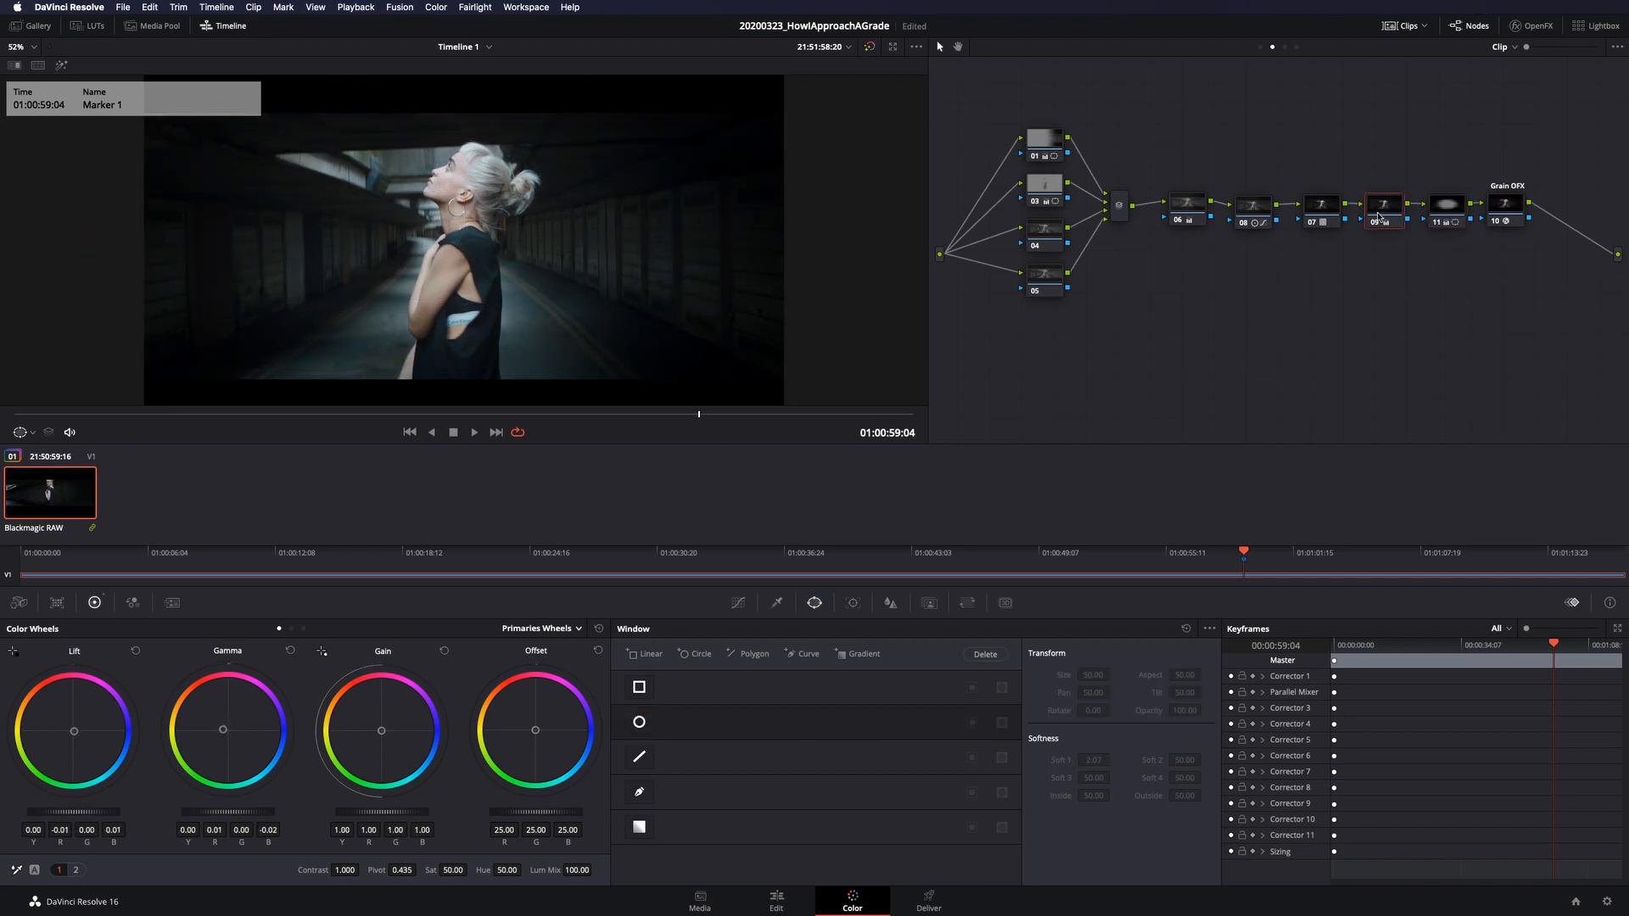
key(super+s)
key(super+Tab)
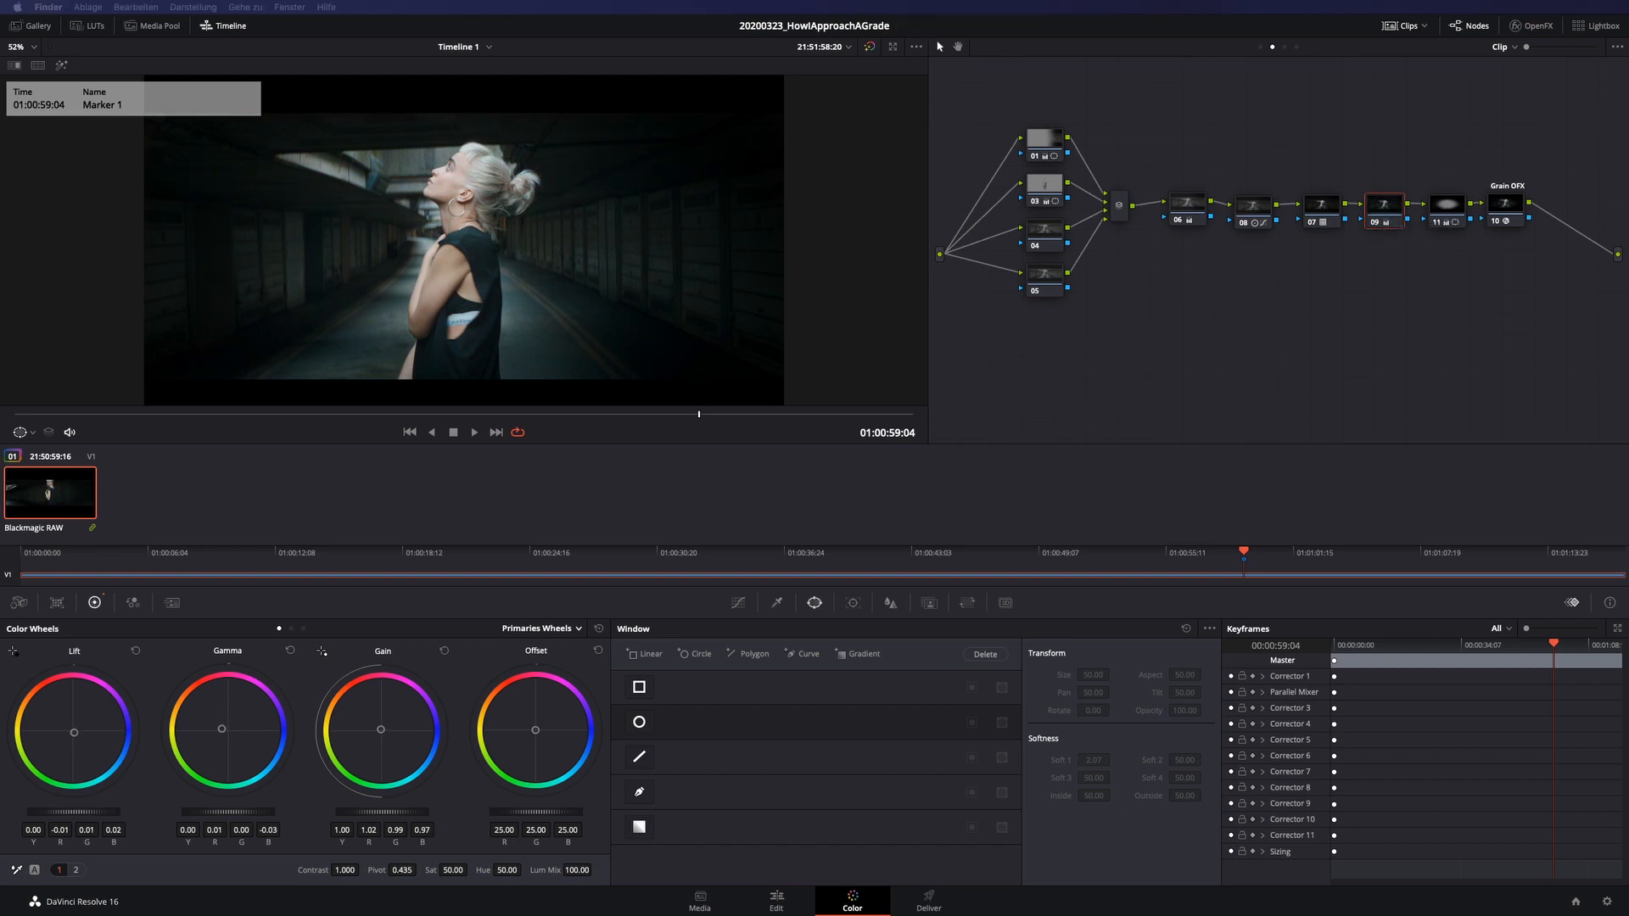